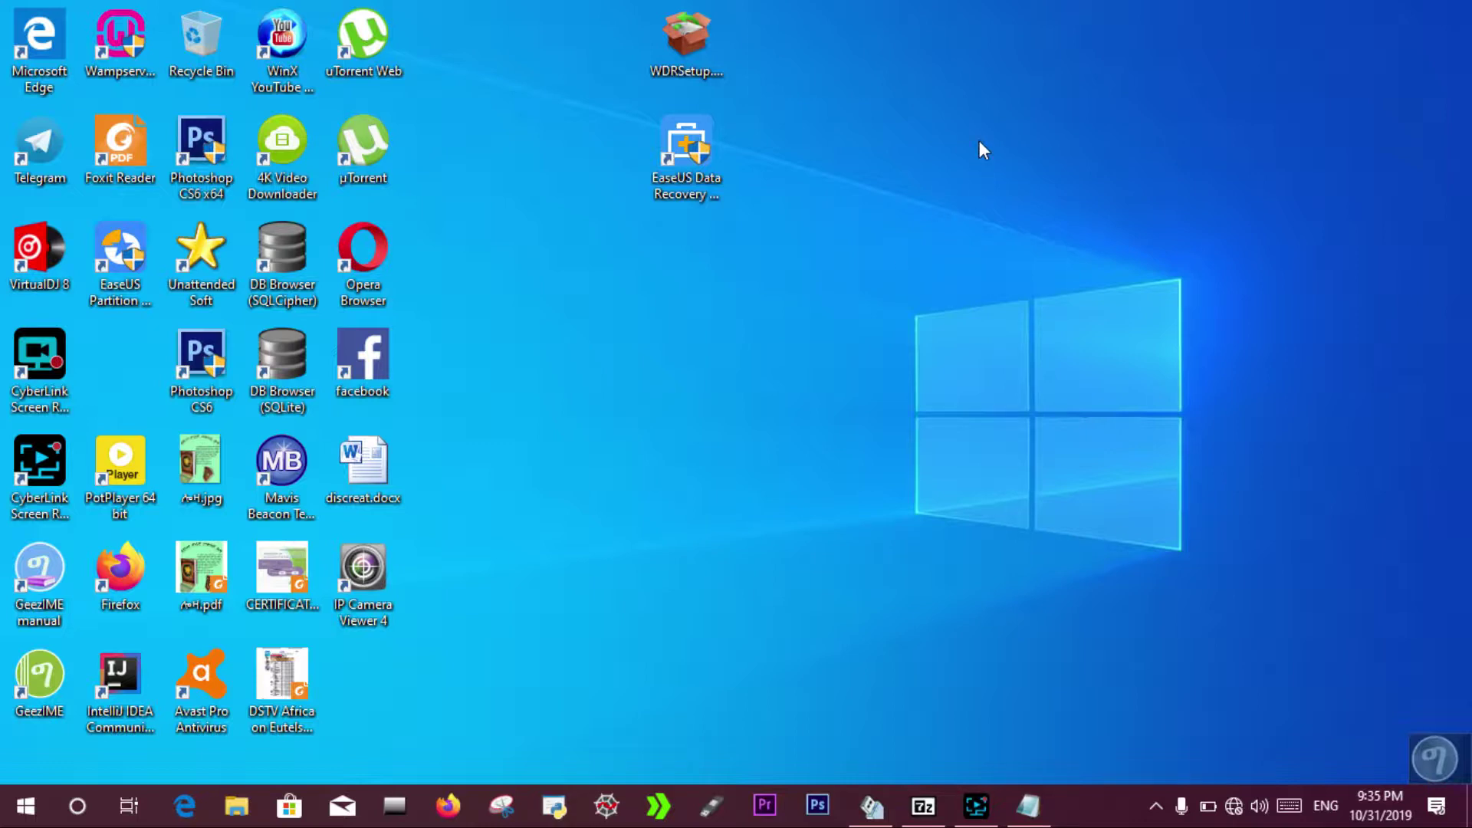
right_click(979, 141)
click(1014, 204)
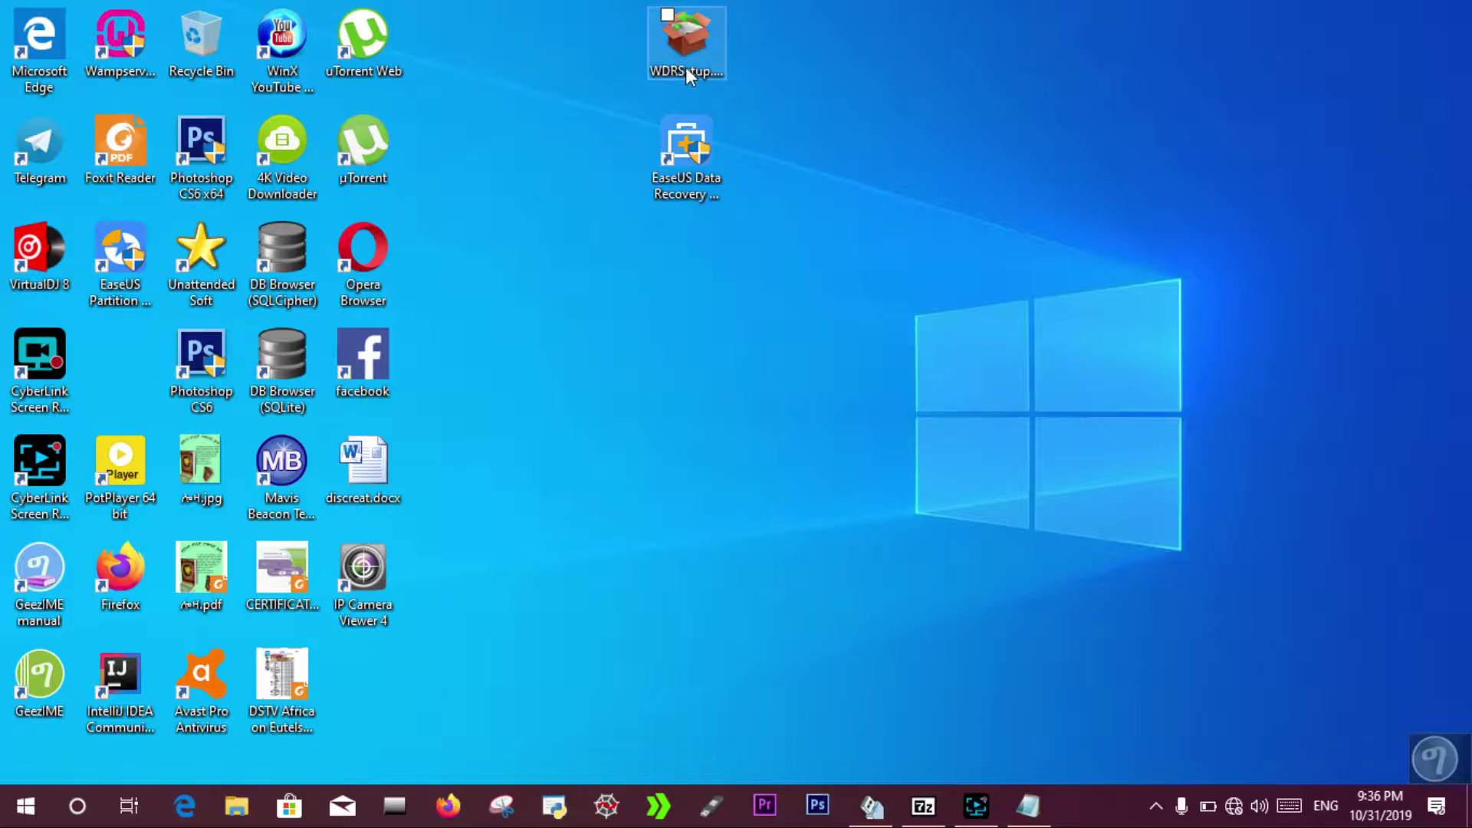
click(811, 86)
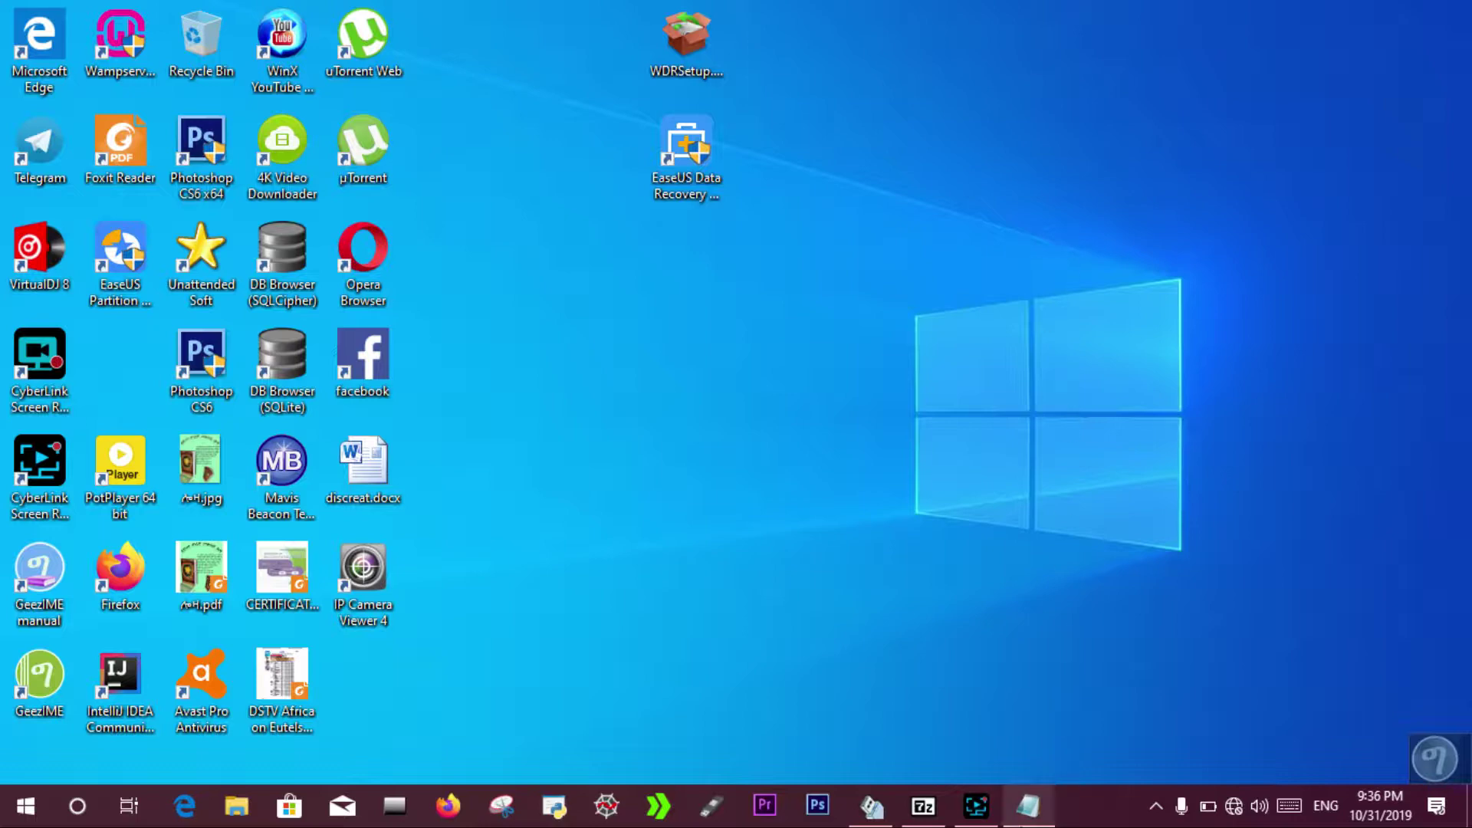
Switch to Notepad, review the noted download sites and the data recovery program listed for each, and minimize the note
click(1027, 805)
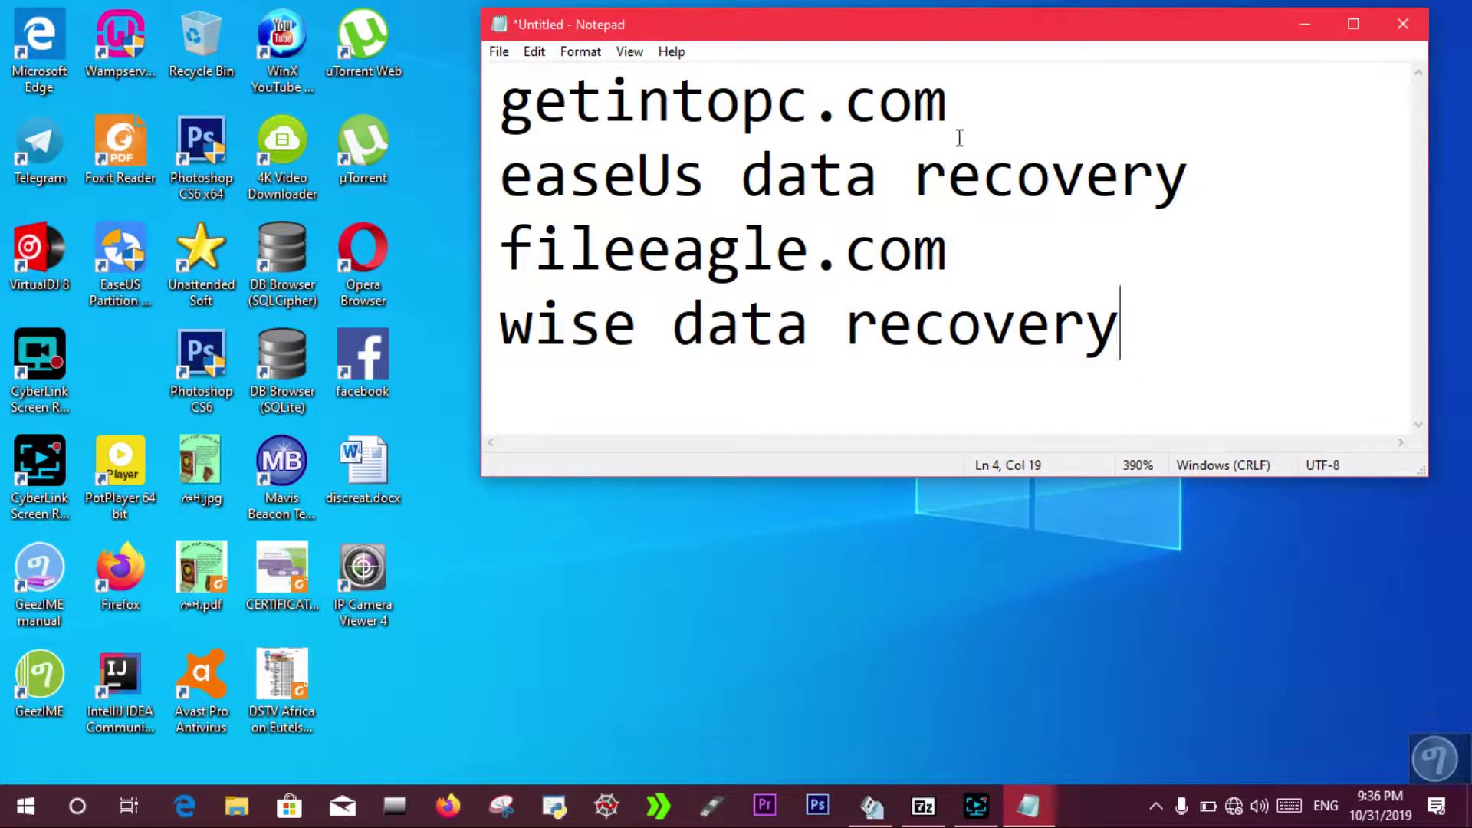
drag(956, 102, 491, 113)
click(1046, 102)
drag(1045, 102, 741, 107)
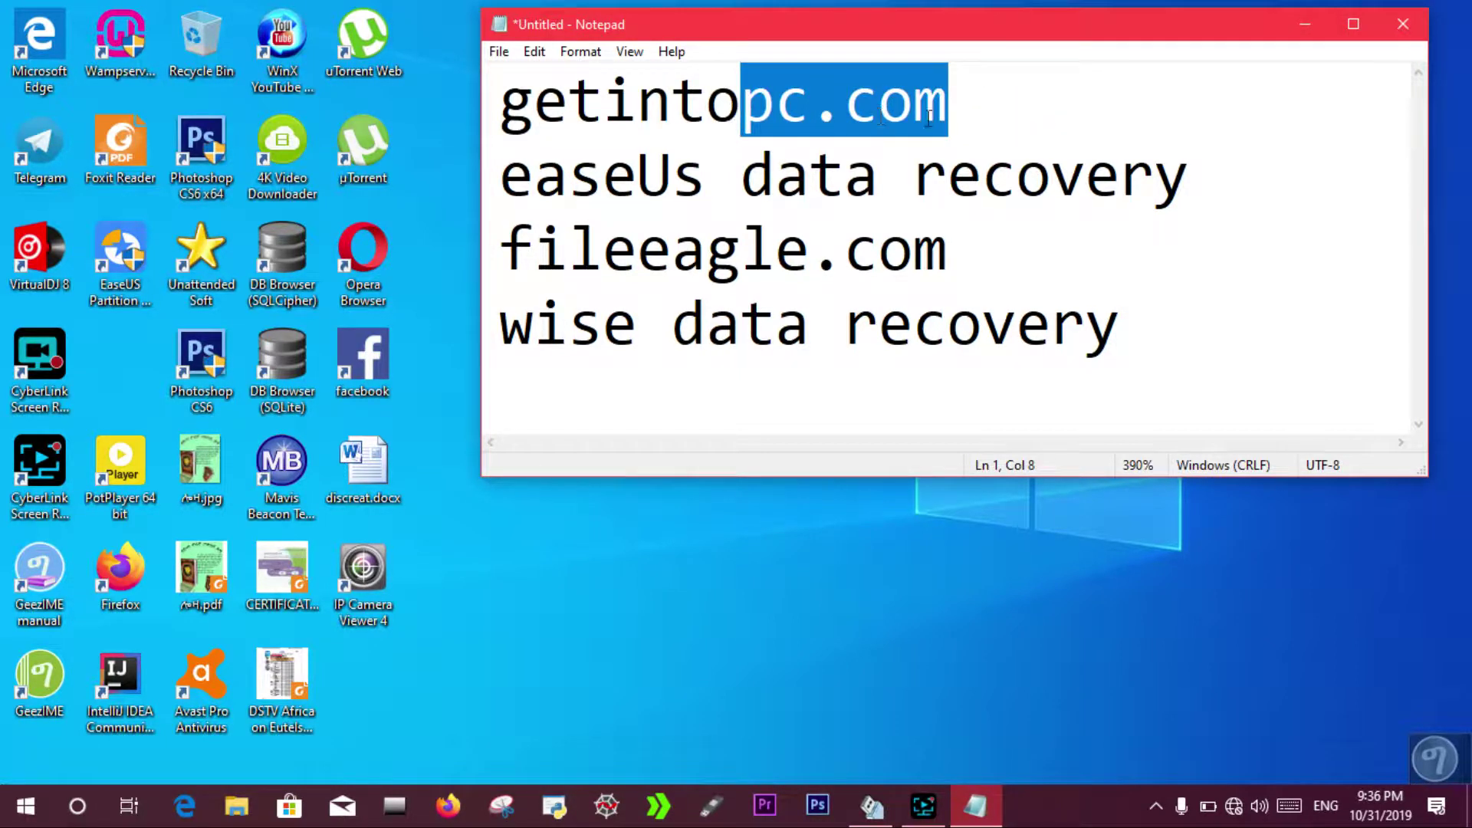
drag(989, 103, 540, 136)
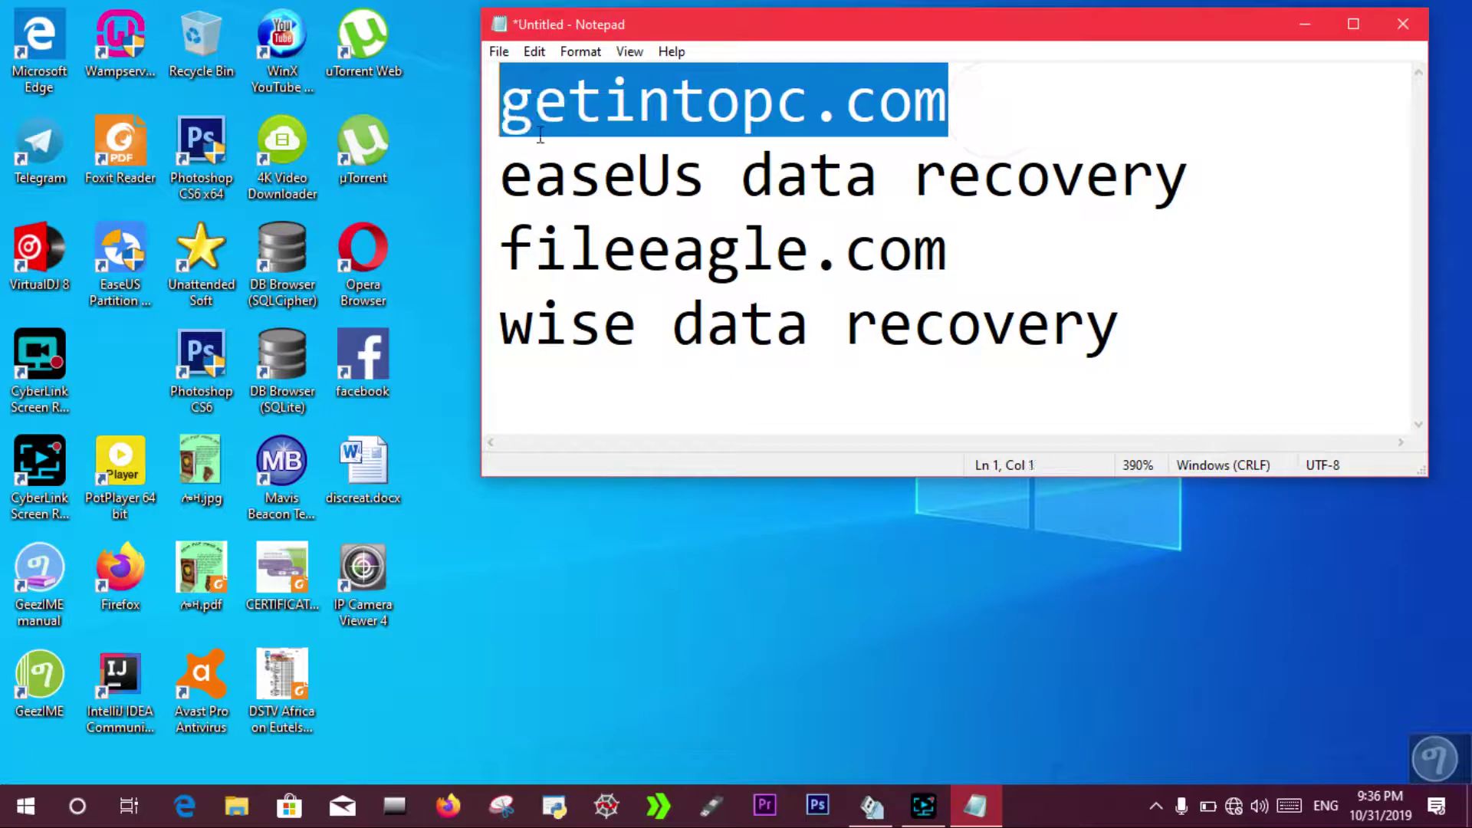
click(838, 182)
drag(1195, 178, 491, 176)
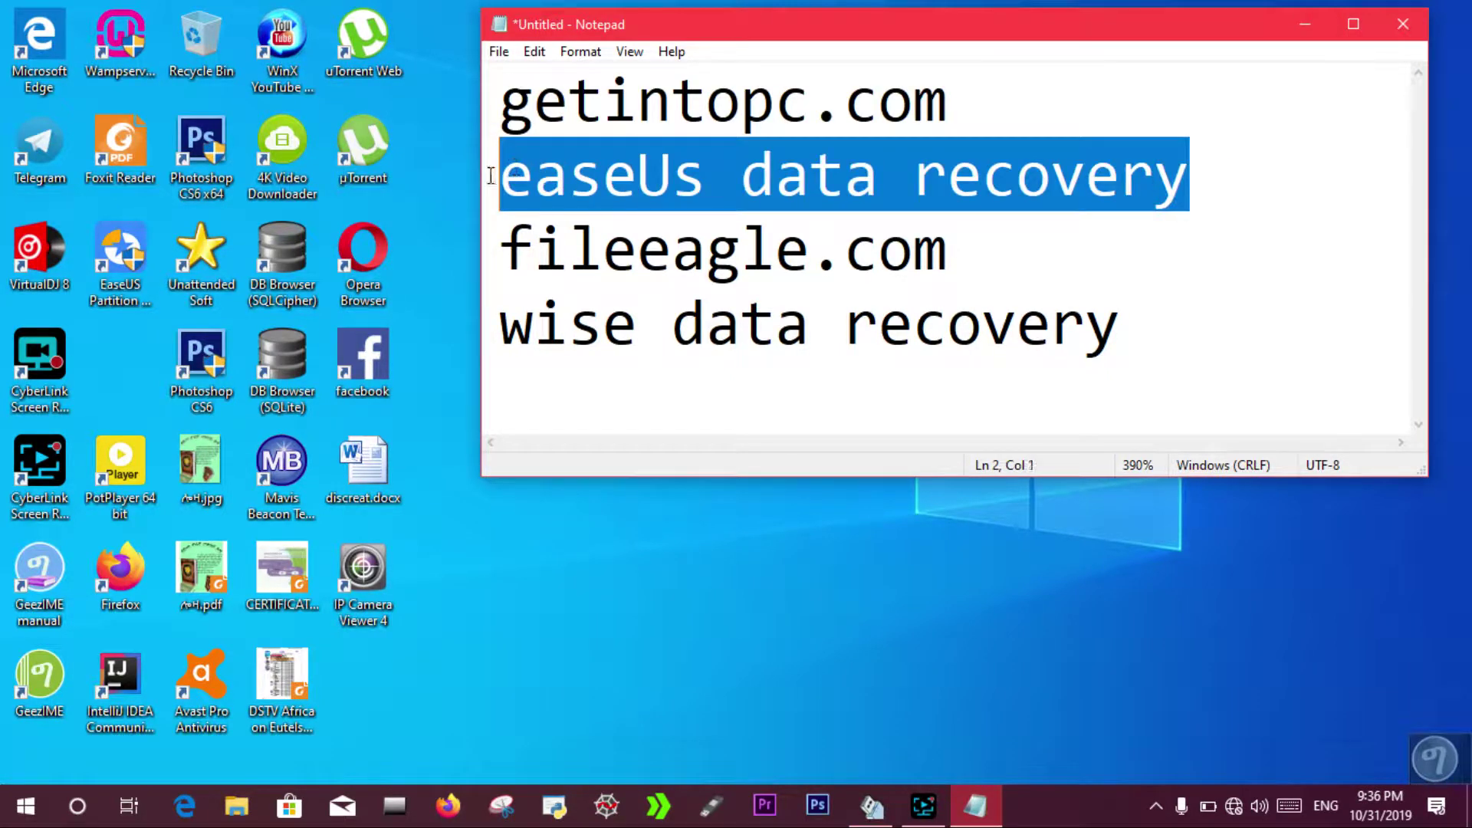
click(1268, 242)
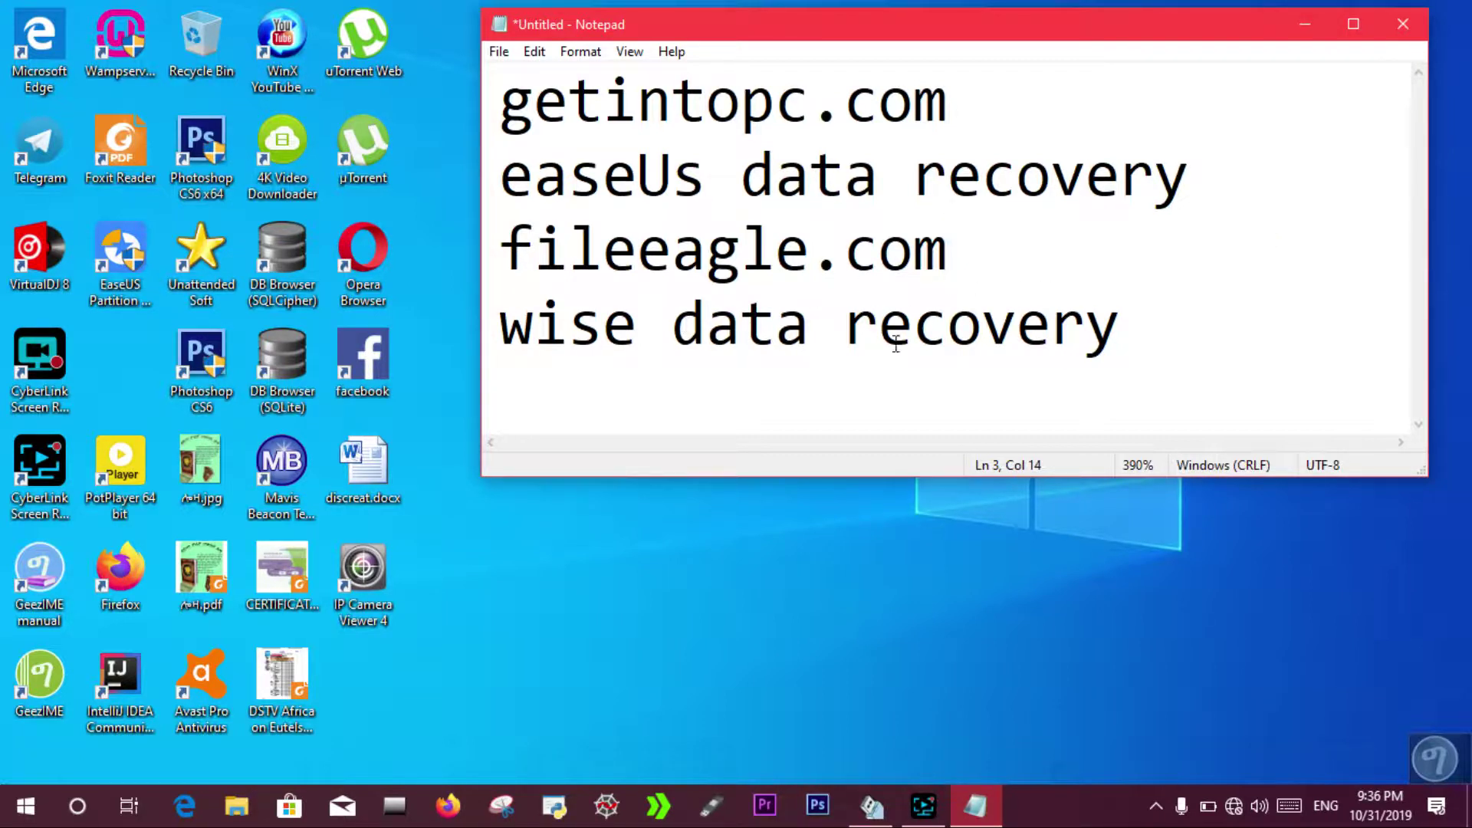
drag(985, 250, 499, 253)
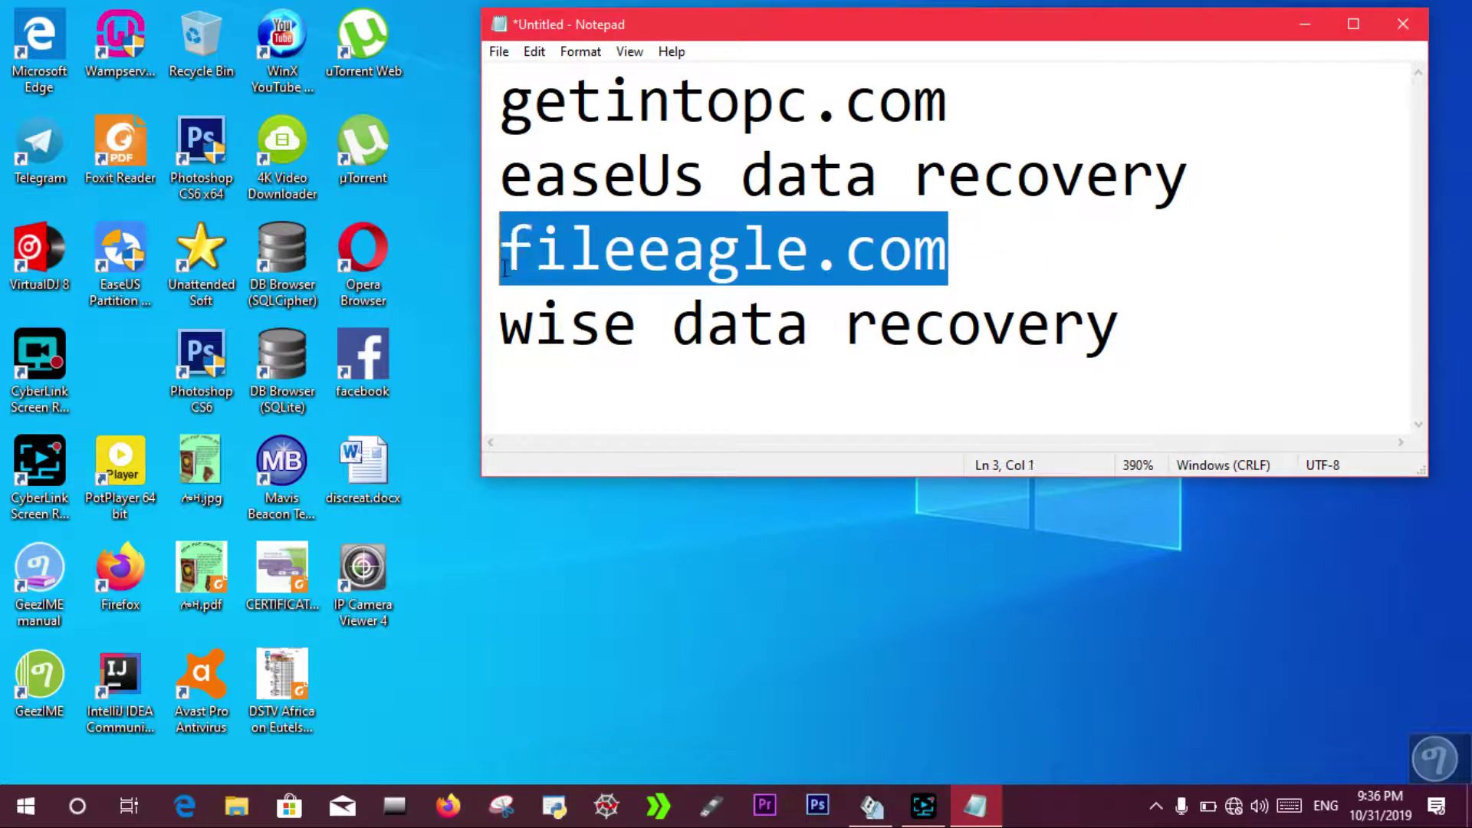
click(1068, 263)
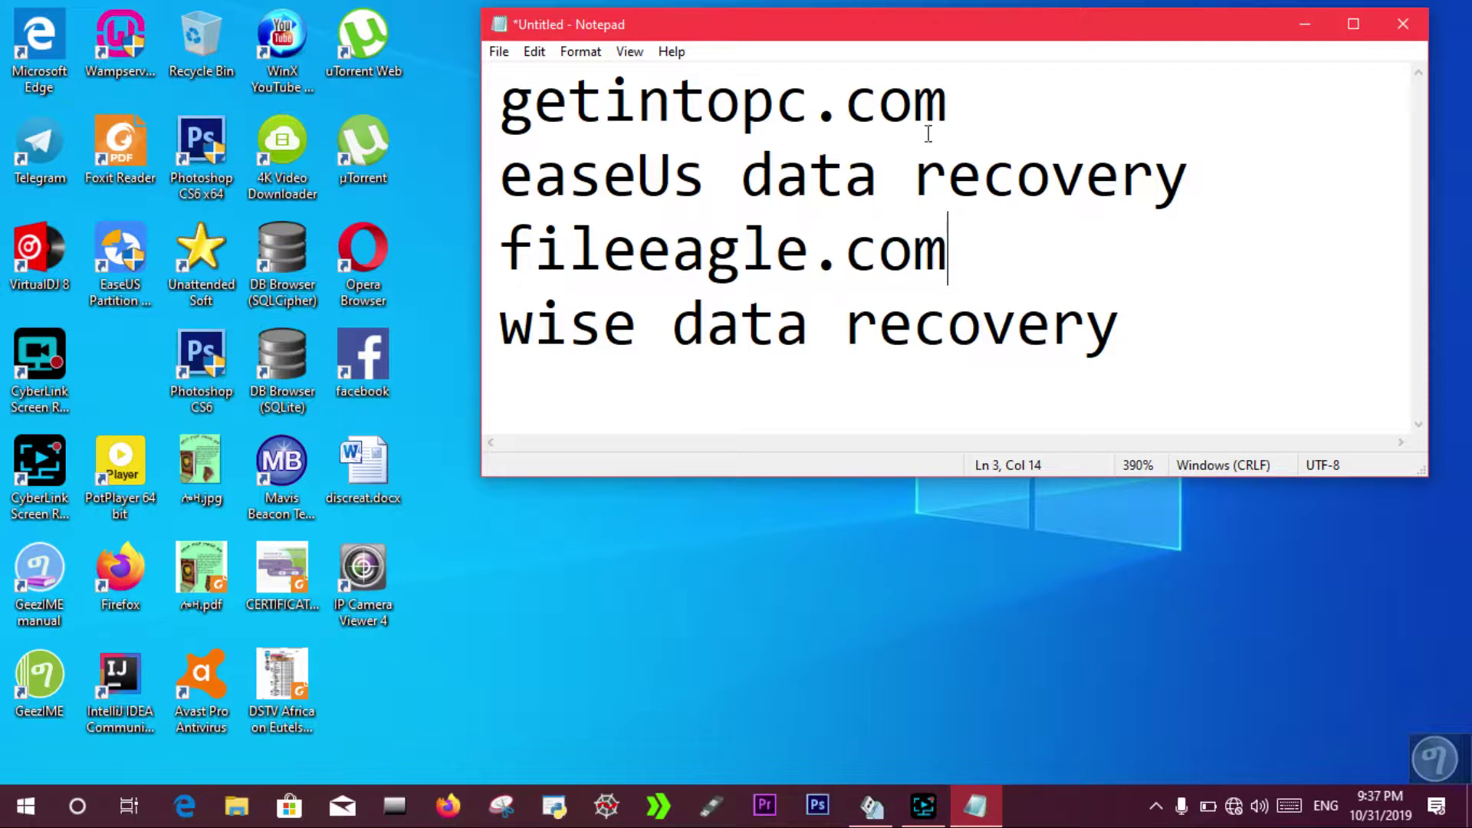
drag(967, 108, 535, 107)
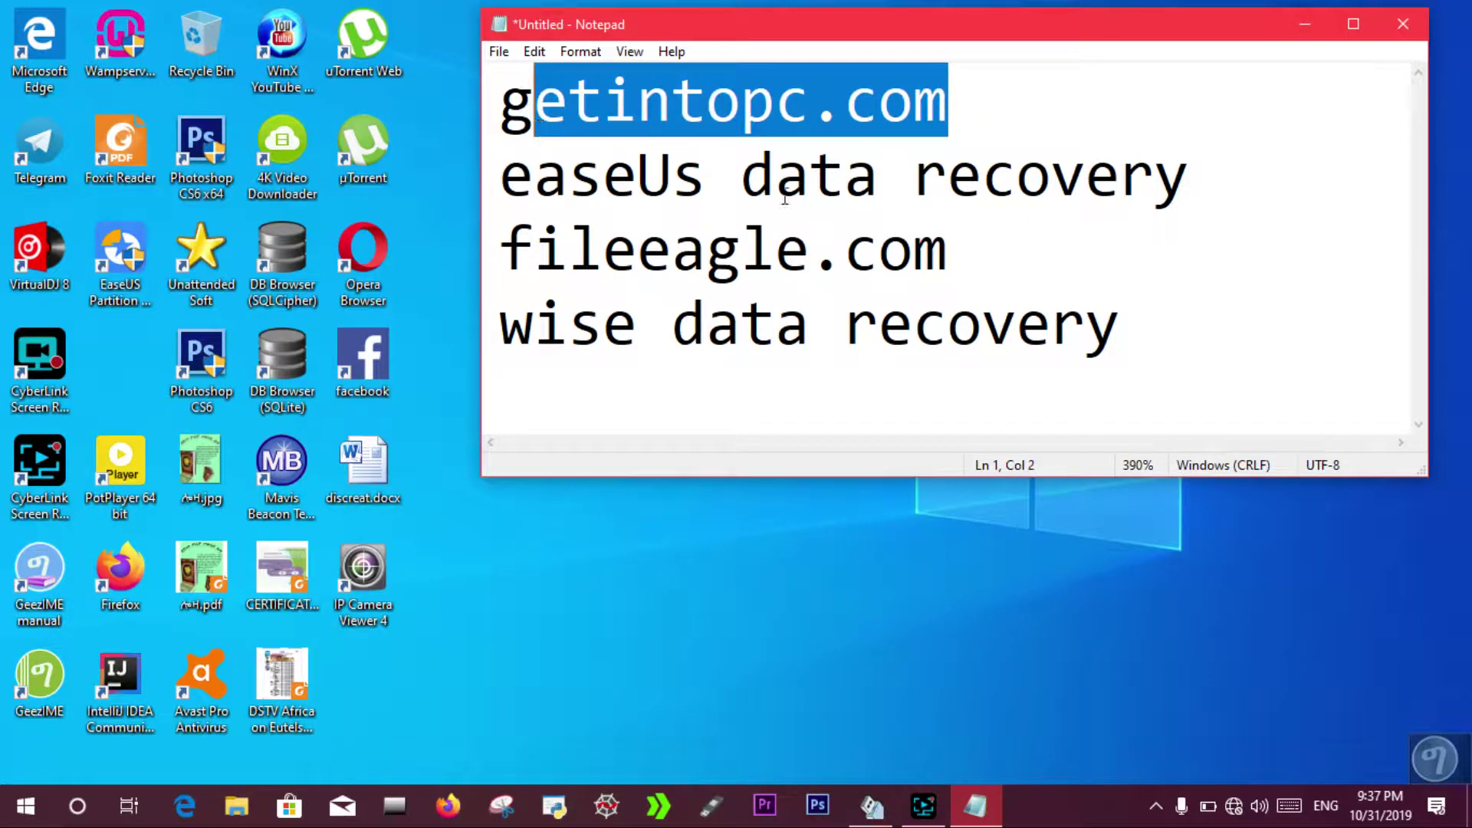
click(962, 257)
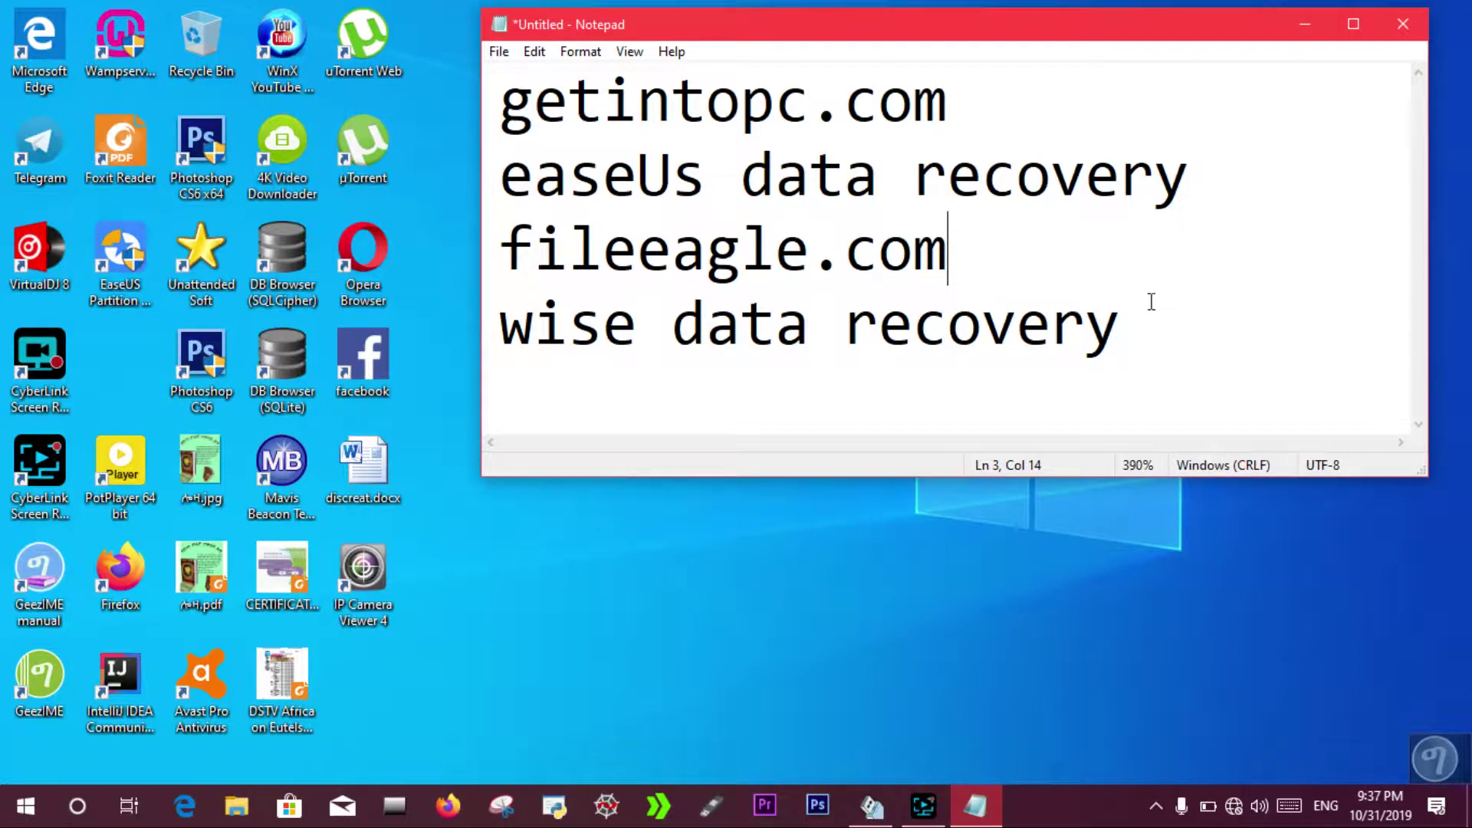
drag(1150, 304, 498, 329)
click(969, 253)
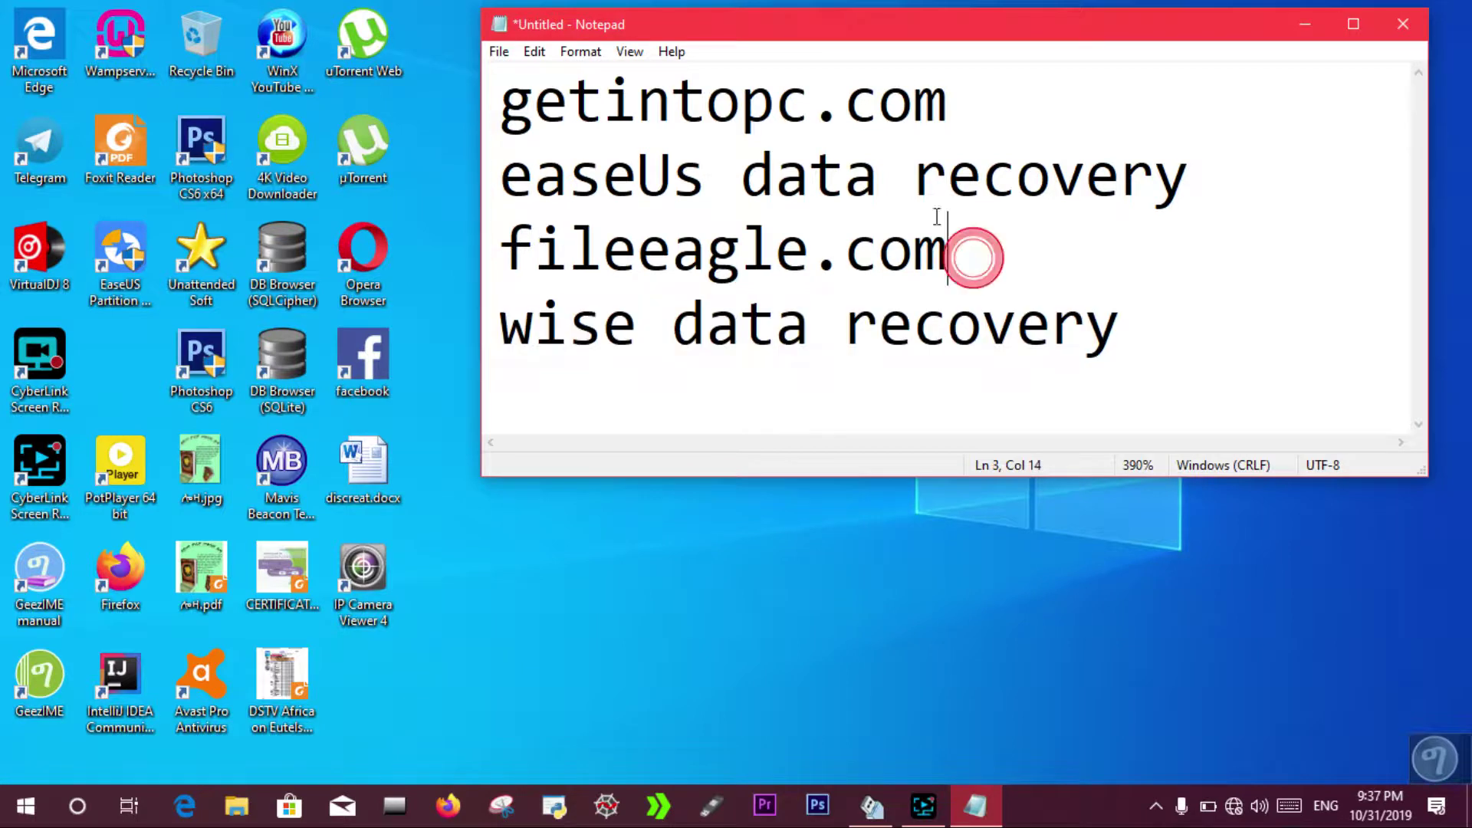
drag(566, 177, 1203, 172)
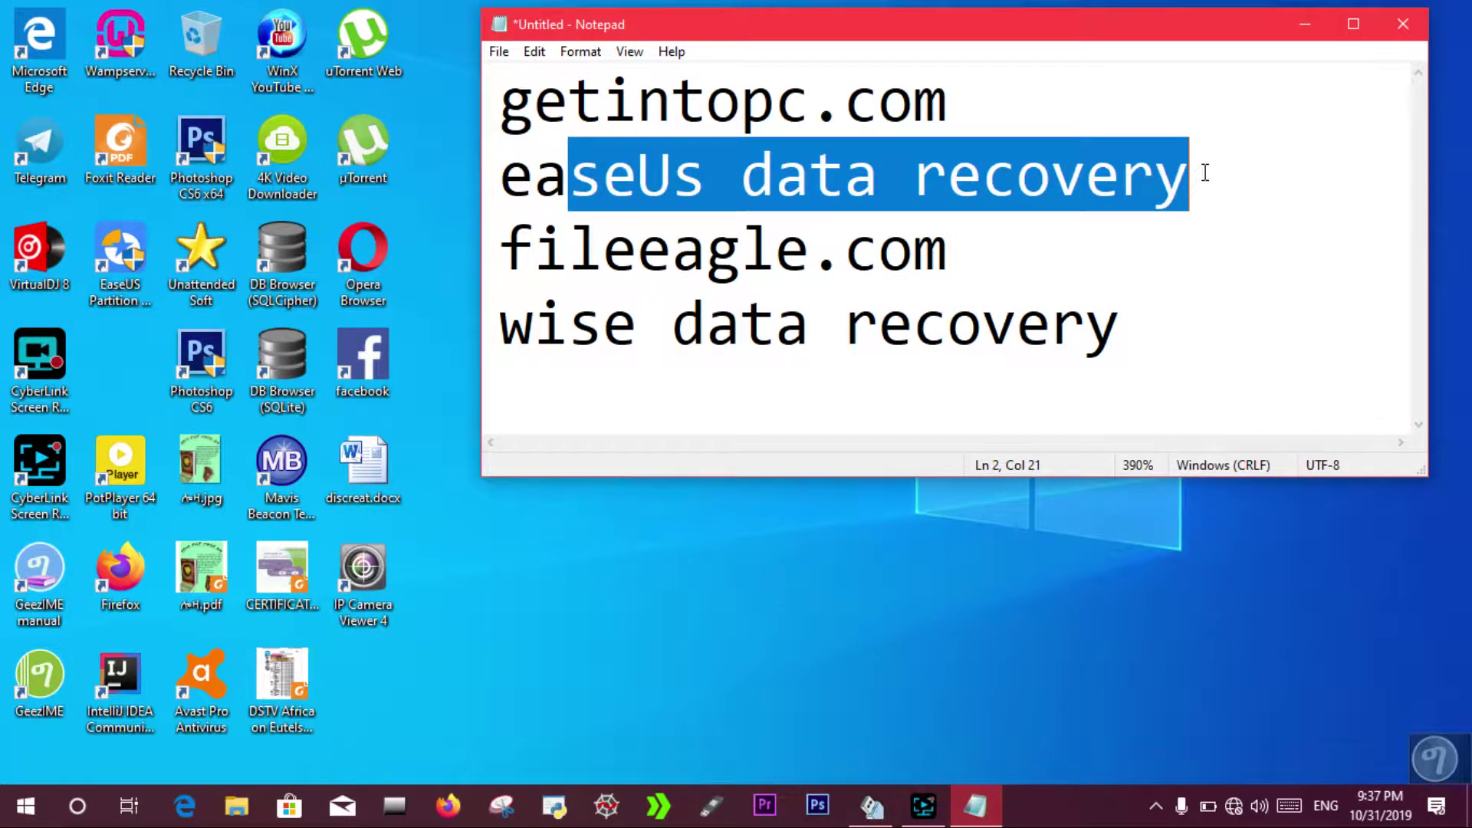
click(1300, 207)
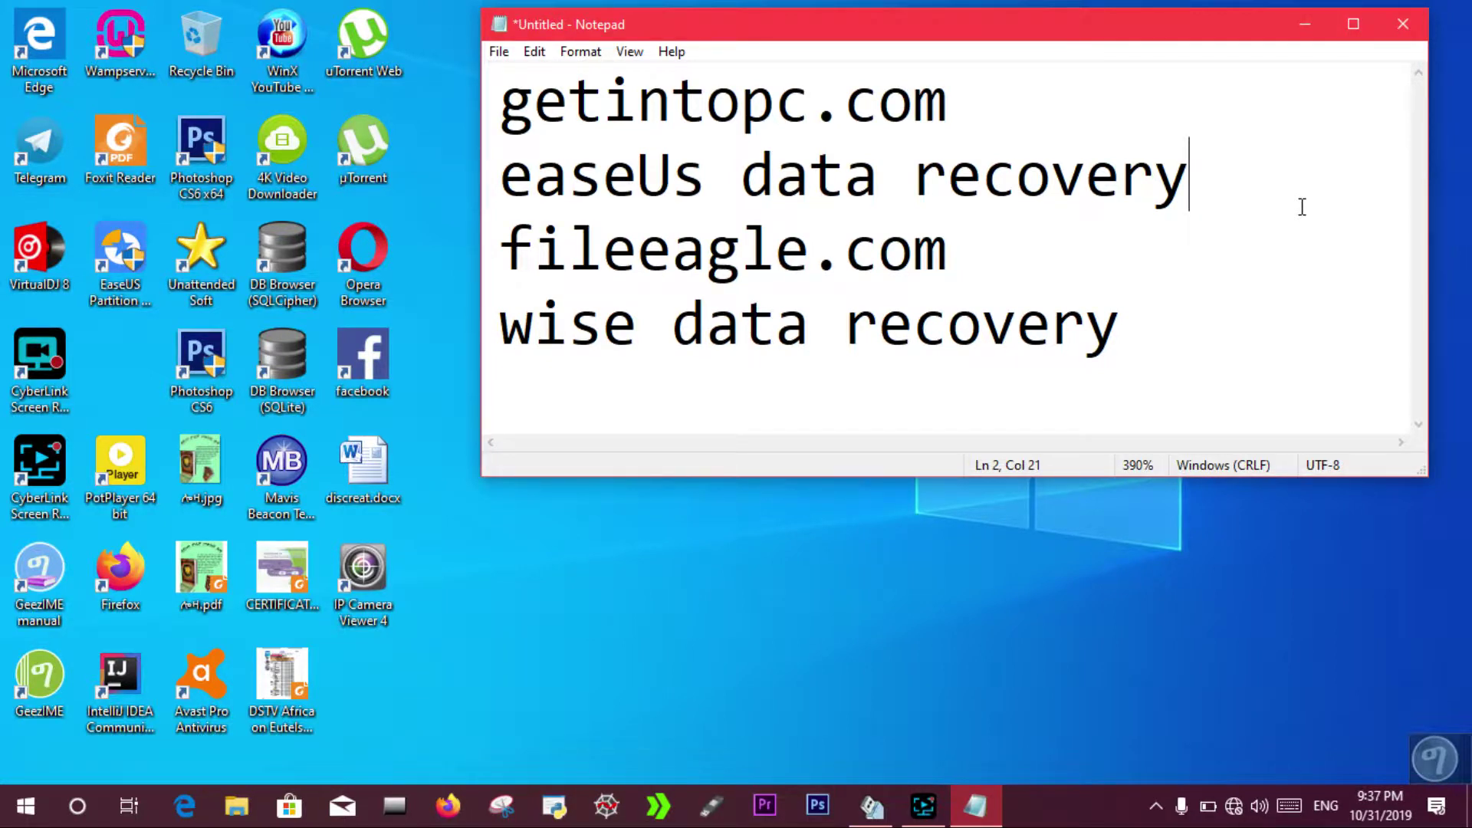
drag(568, 174, 1163, 223)
click(1163, 223)
click(1313, 20)
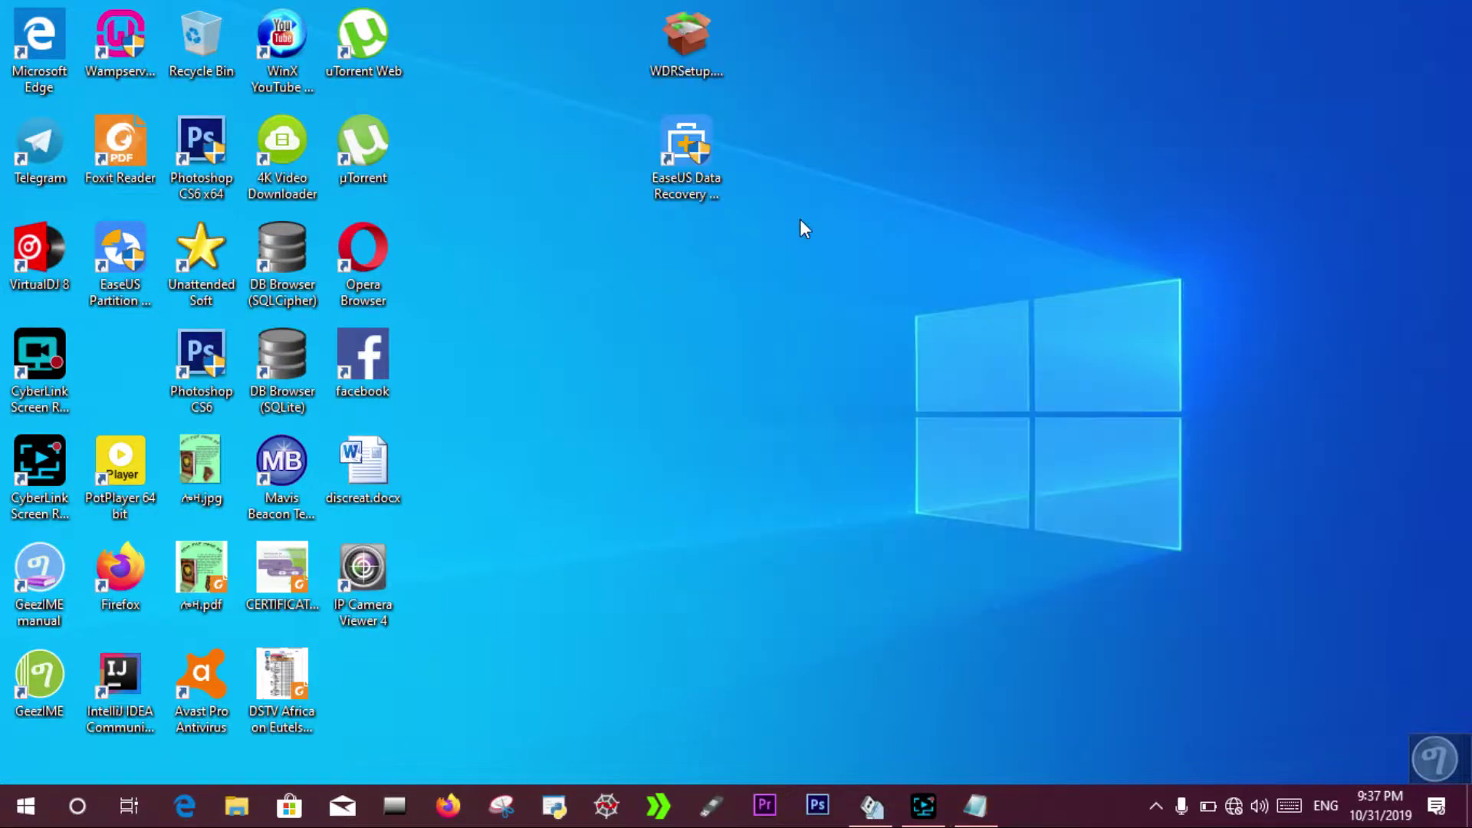
Install Wise Data Recovery from WDRSetup in the default folder, accepting the license, and launch it without viewing the release log
double_click(692, 54)
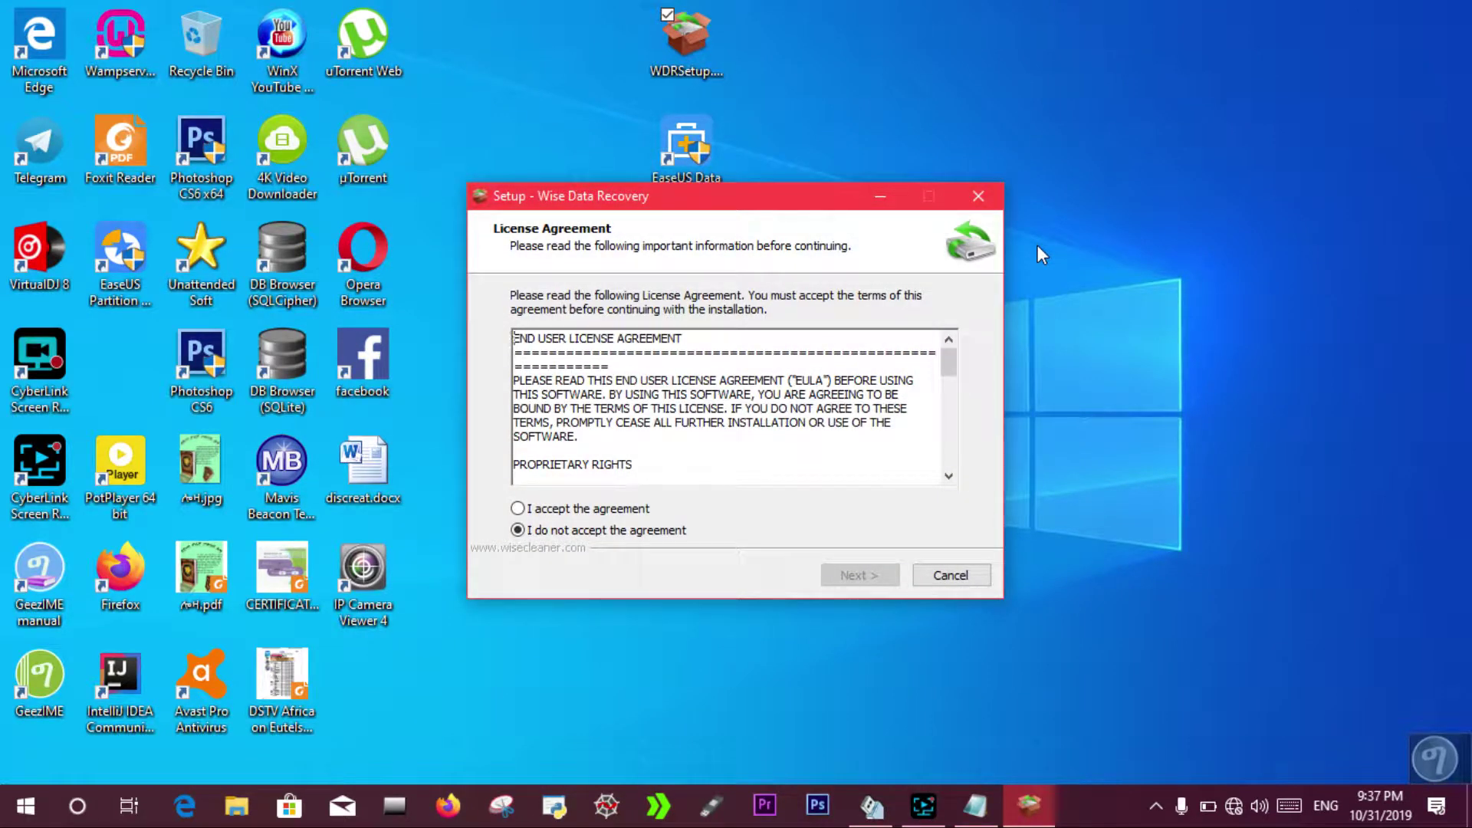
click(545, 510)
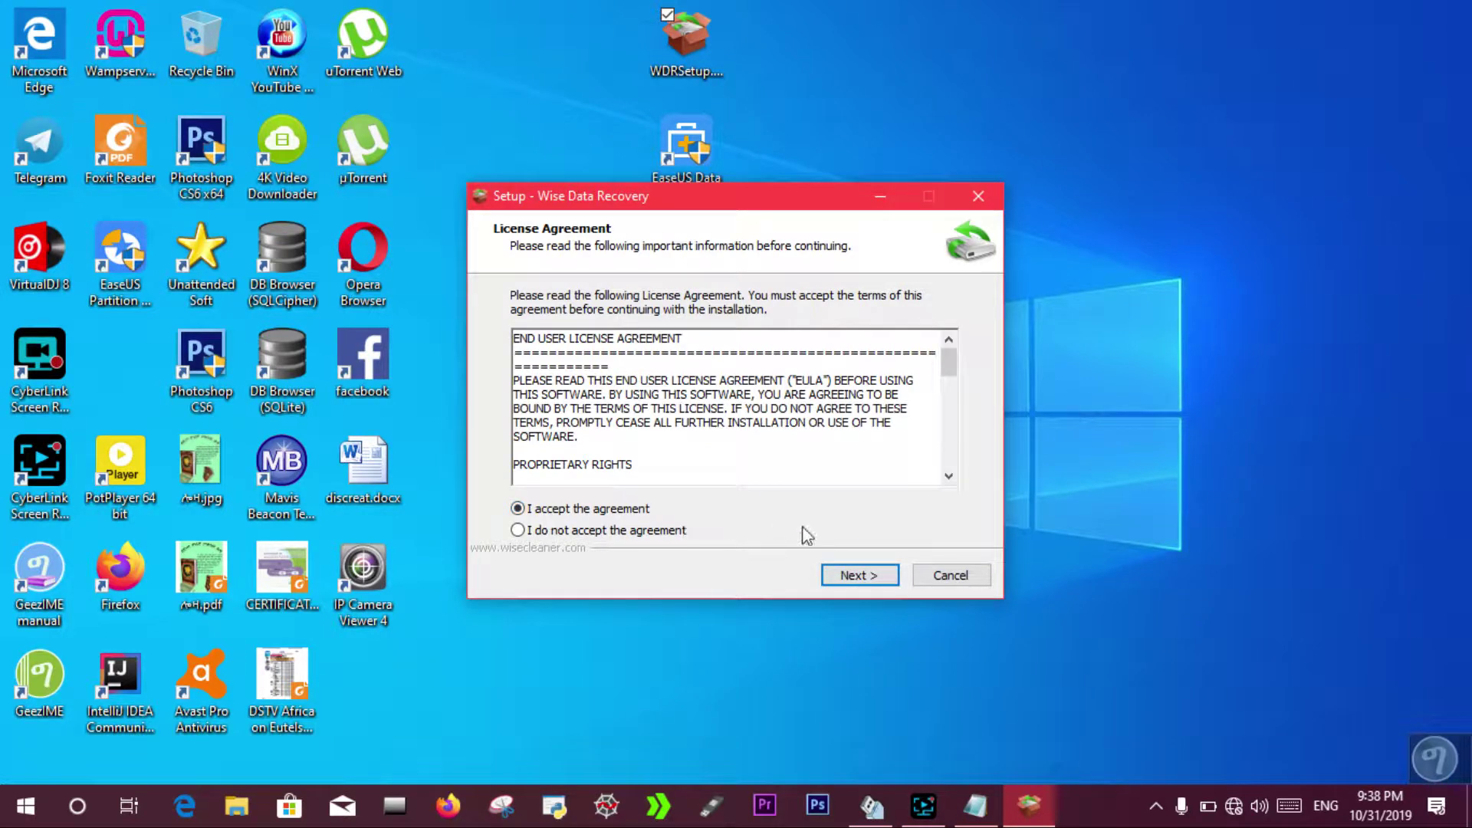
click(875, 576)
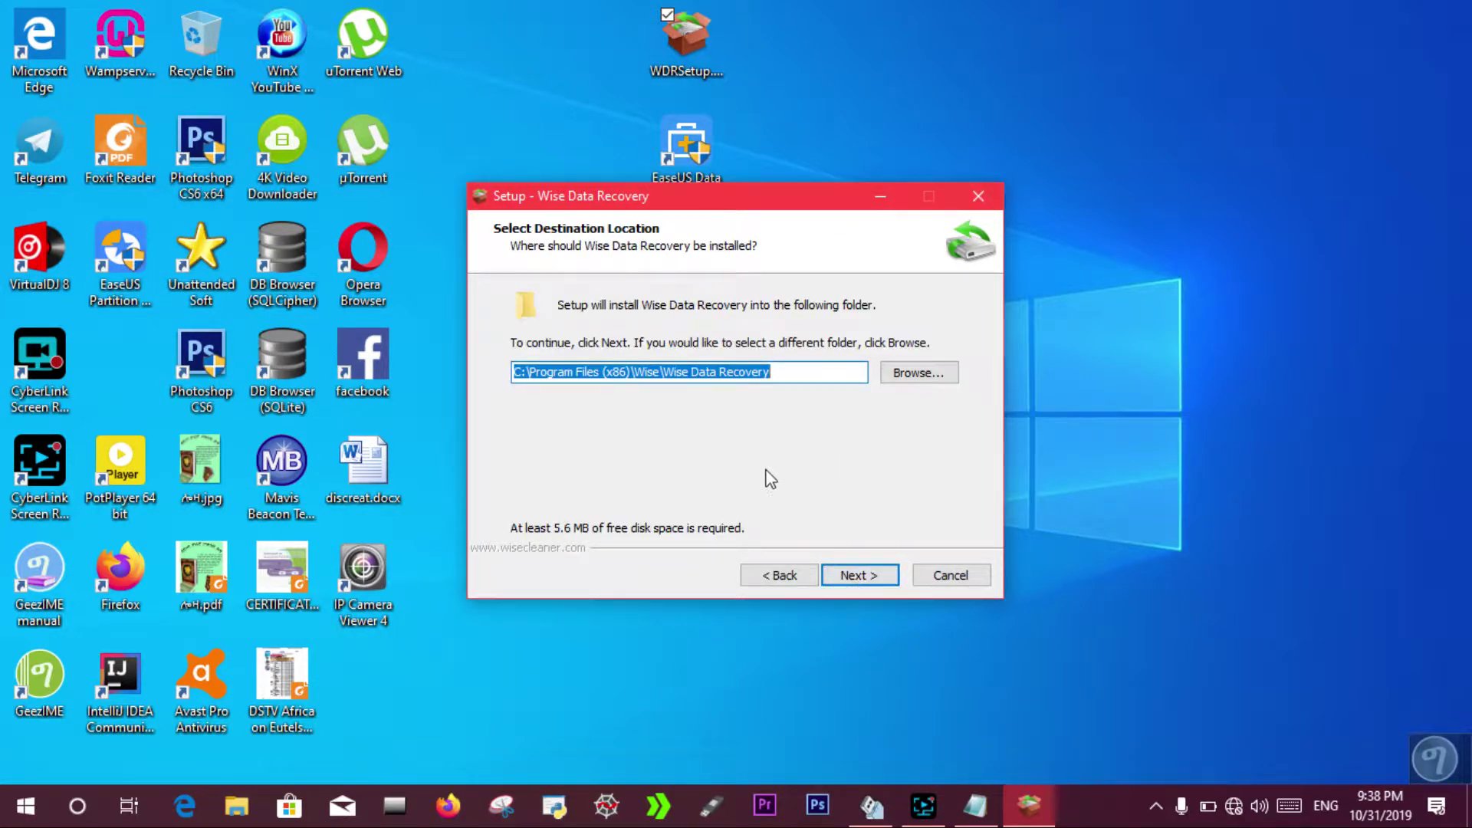
click(872, 575)
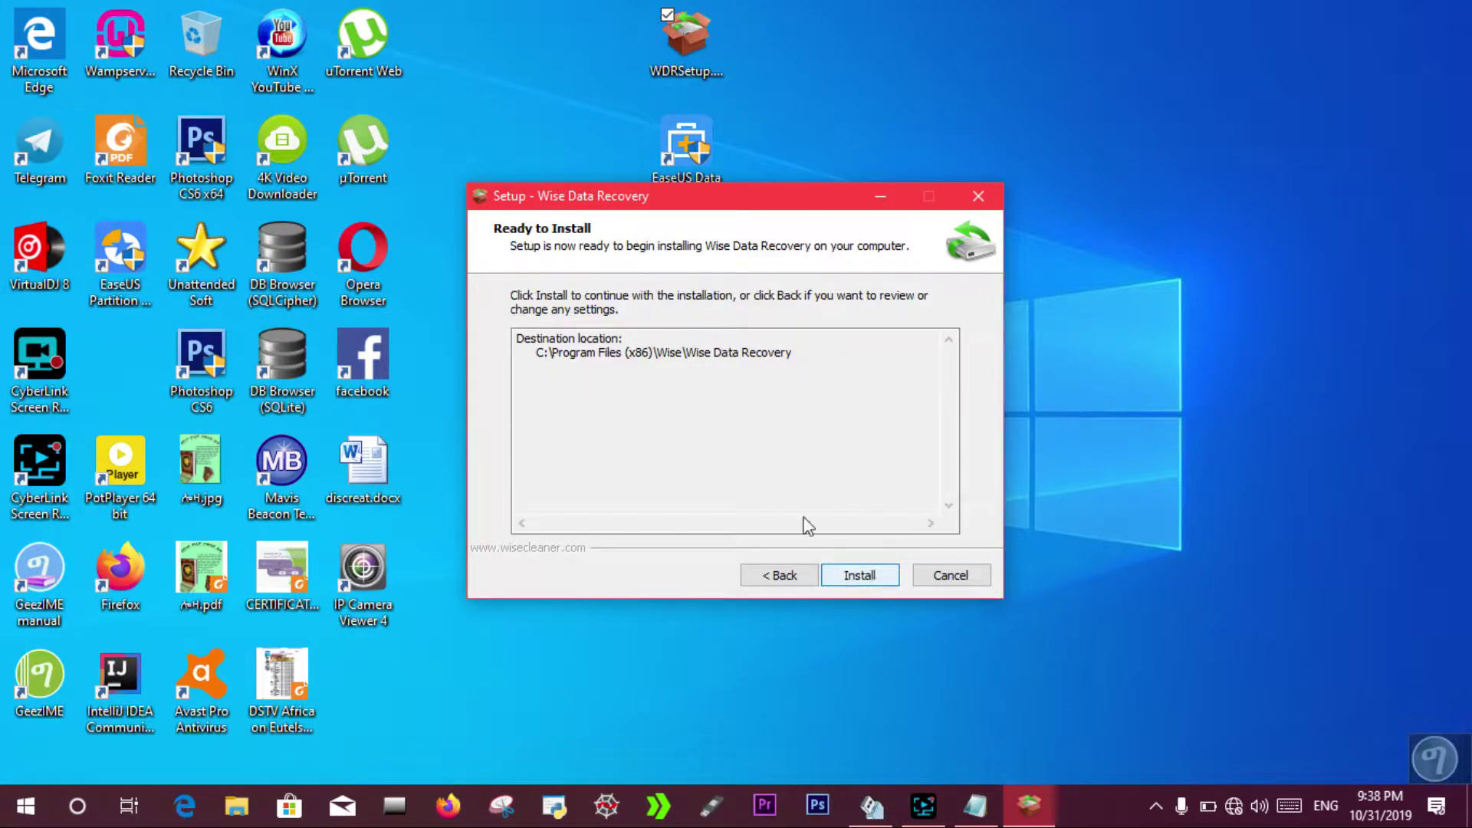
click(851, 579)
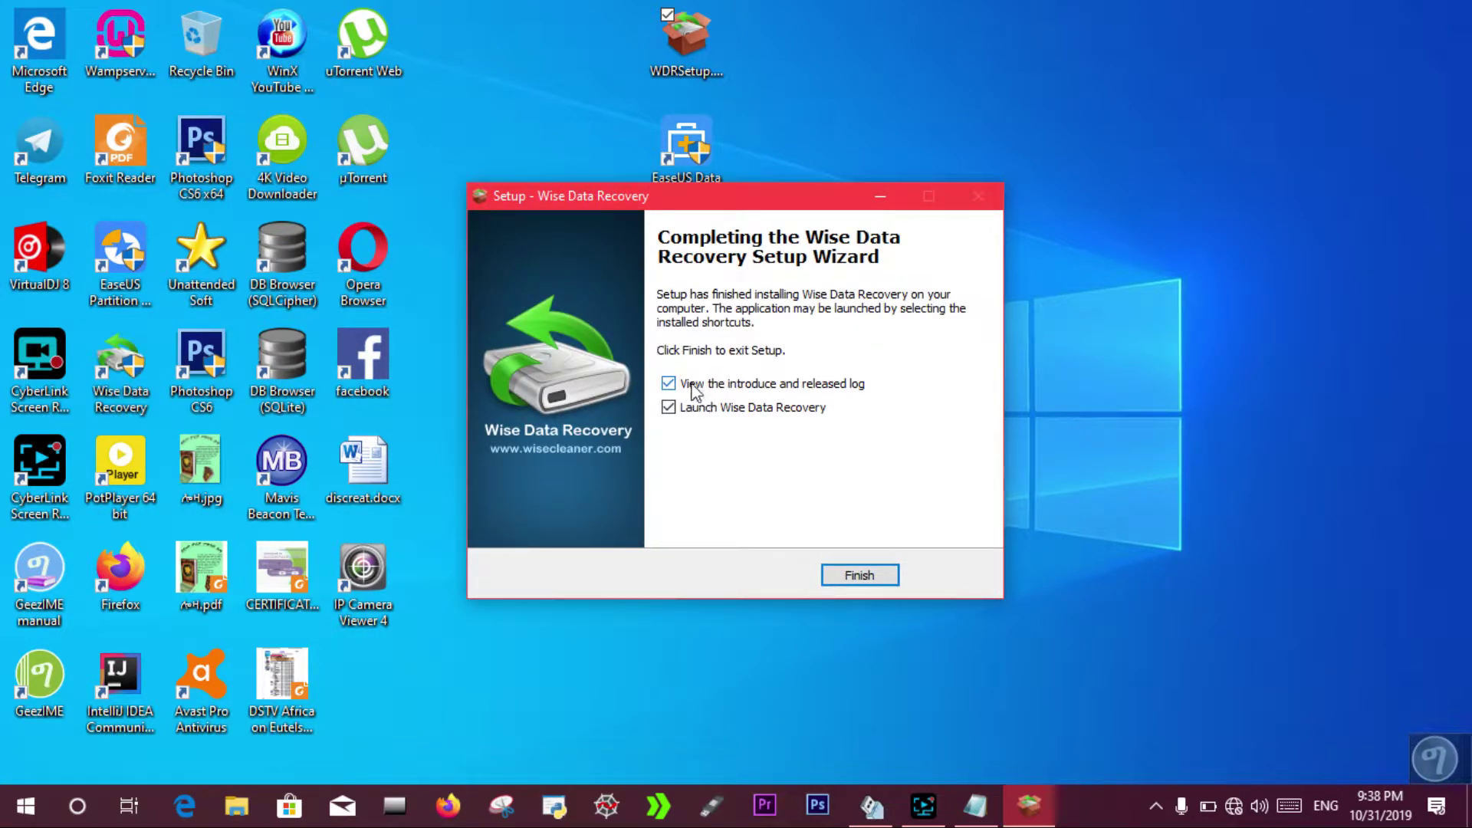
click(669, 383)
click(846, 576)
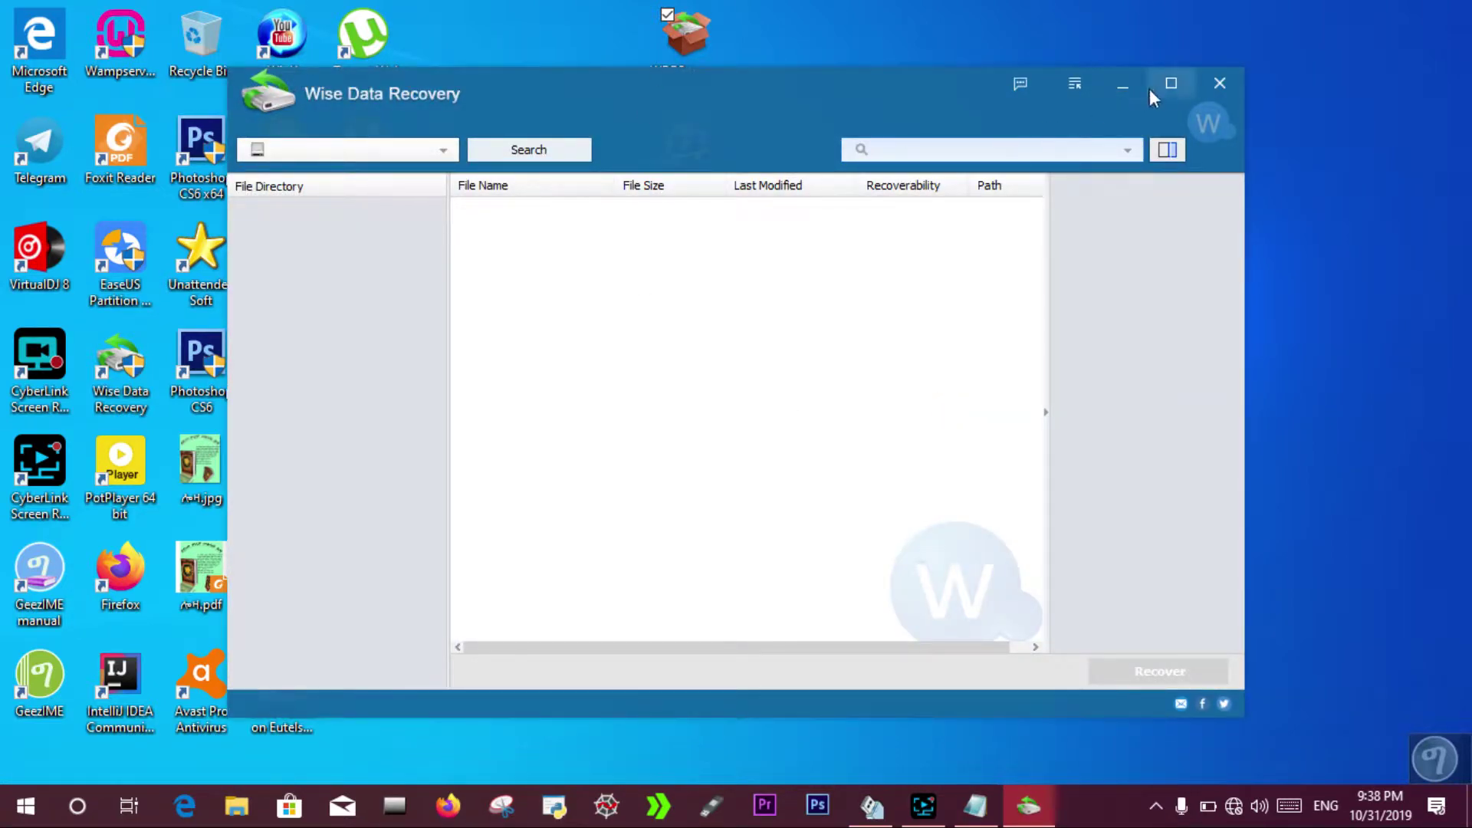
Maximize Wise Data Recovery and scan the DATA (E:) drive for deleted files
click(1169, 84)
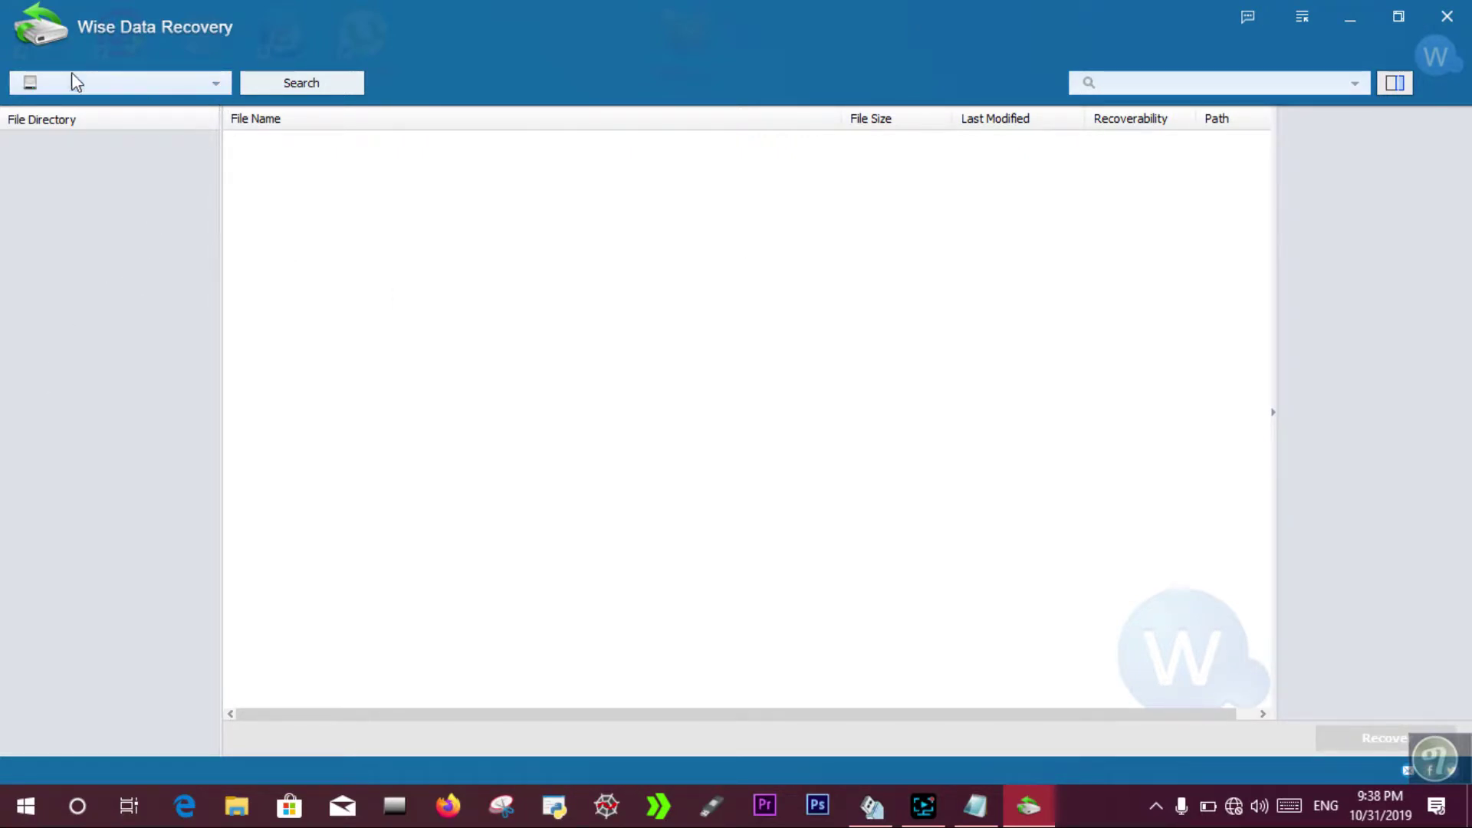
click(220, 82)
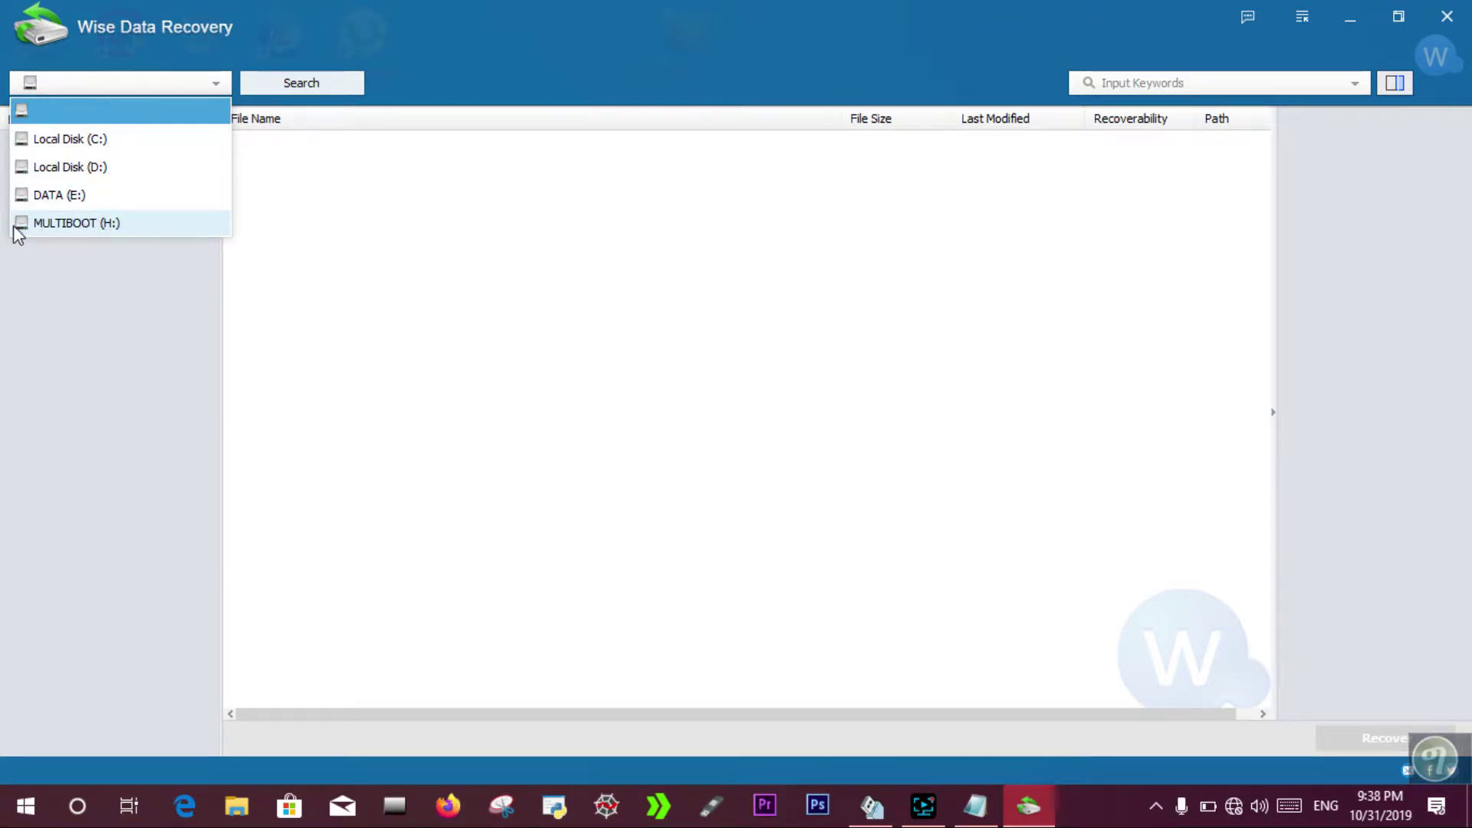
click(63, 144)
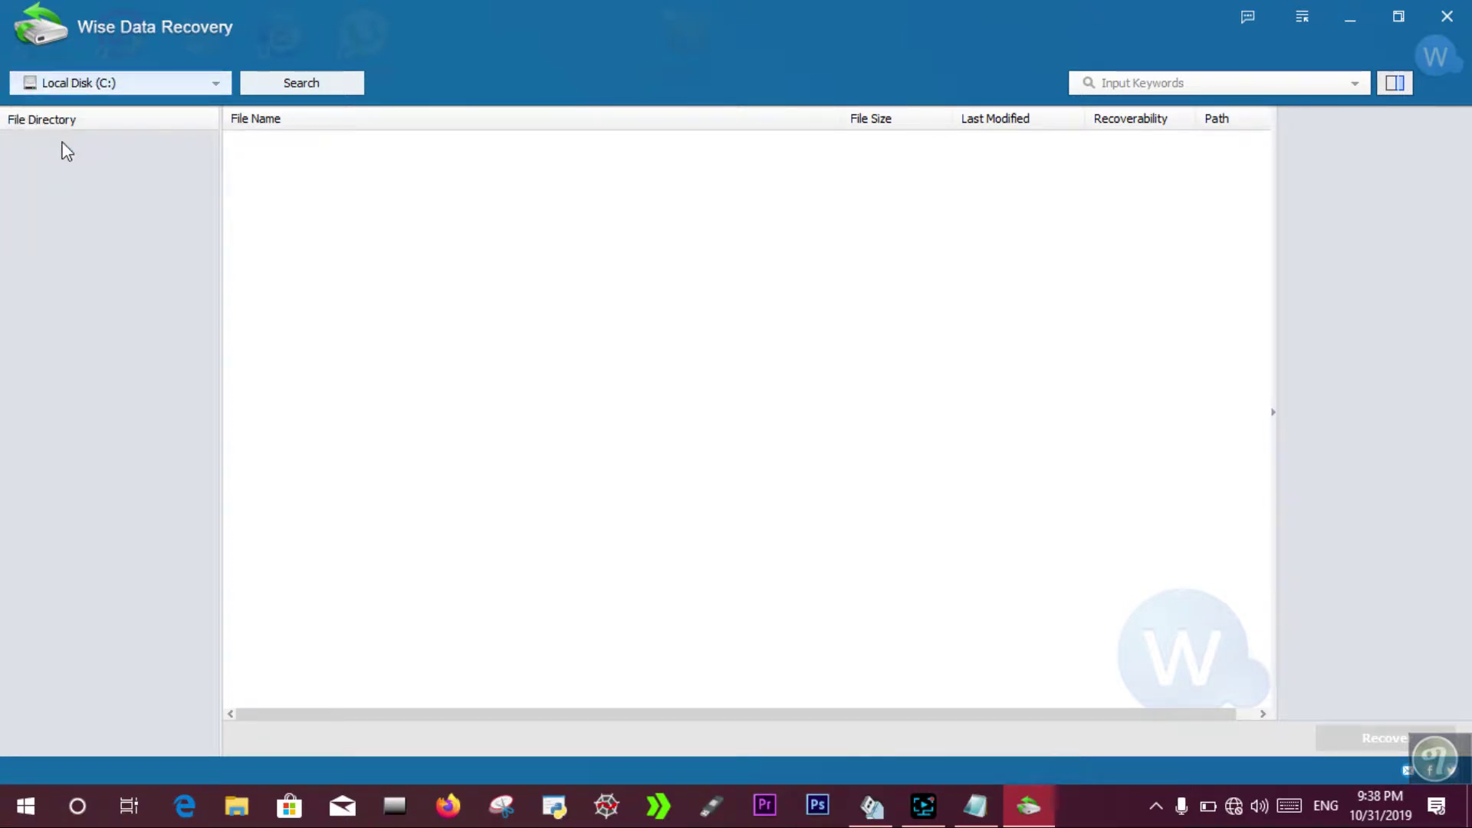
click(149, 81)
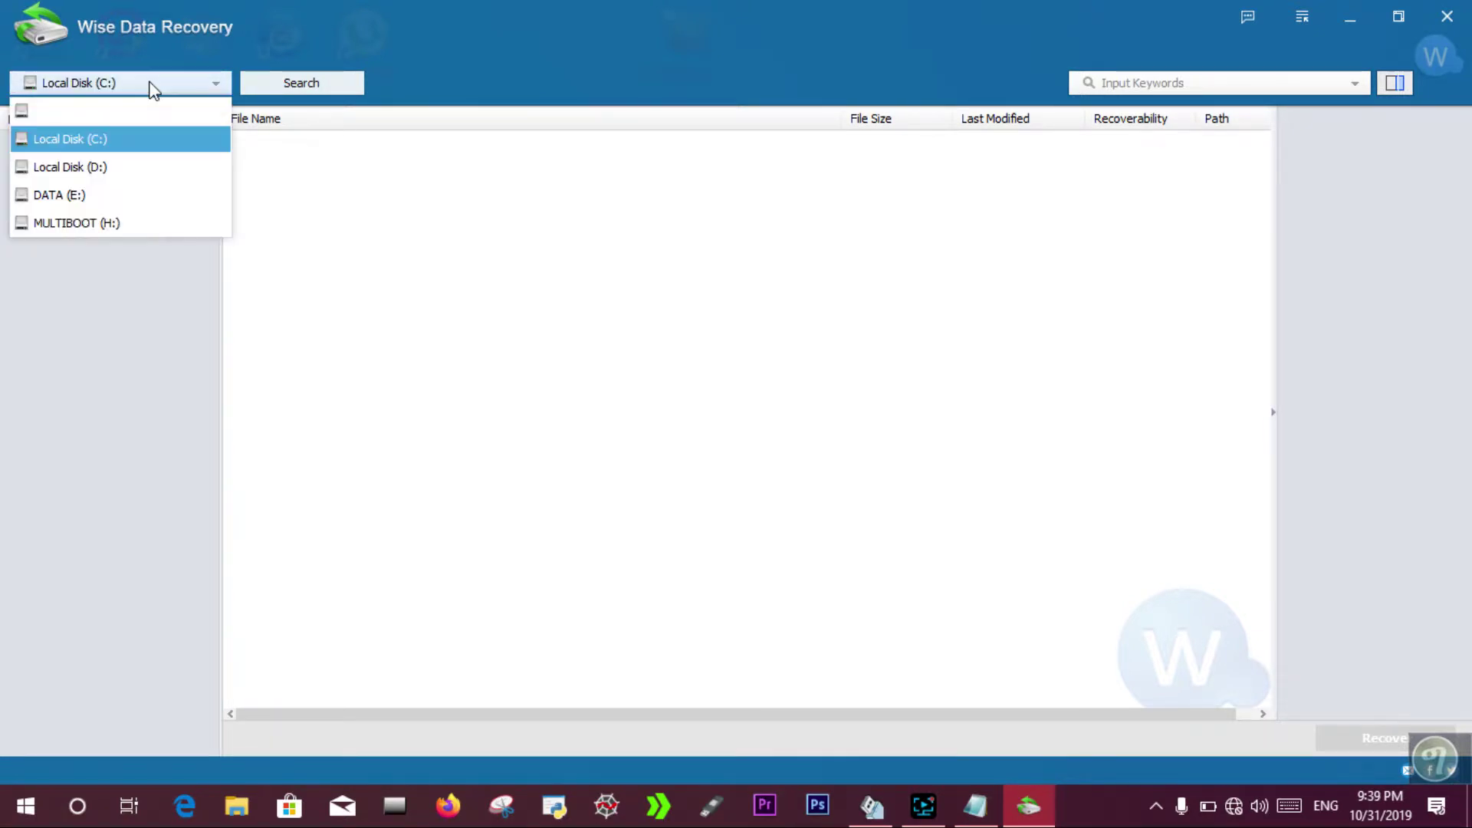
click(90, 195)
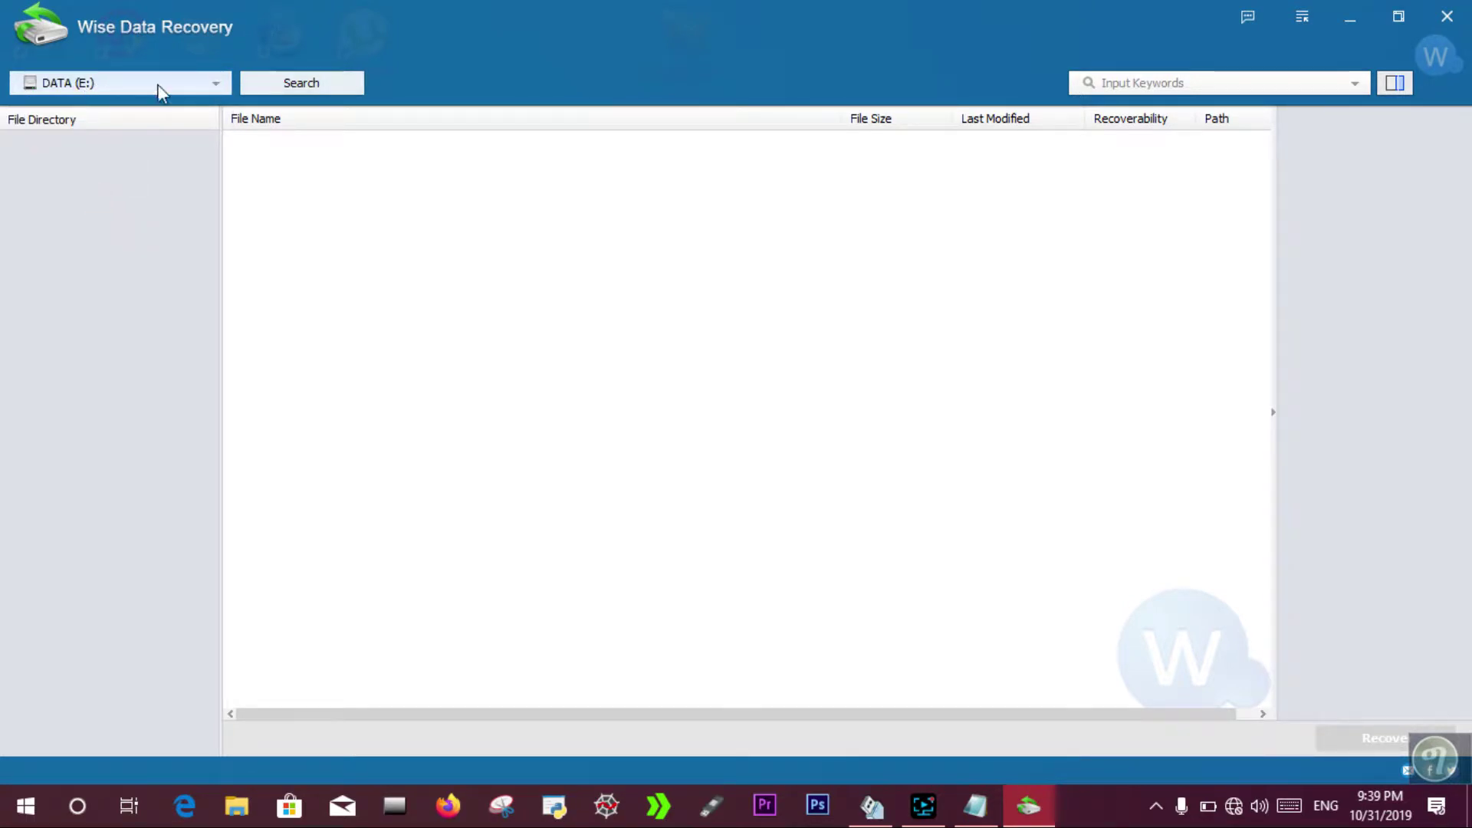
click(310, 82)
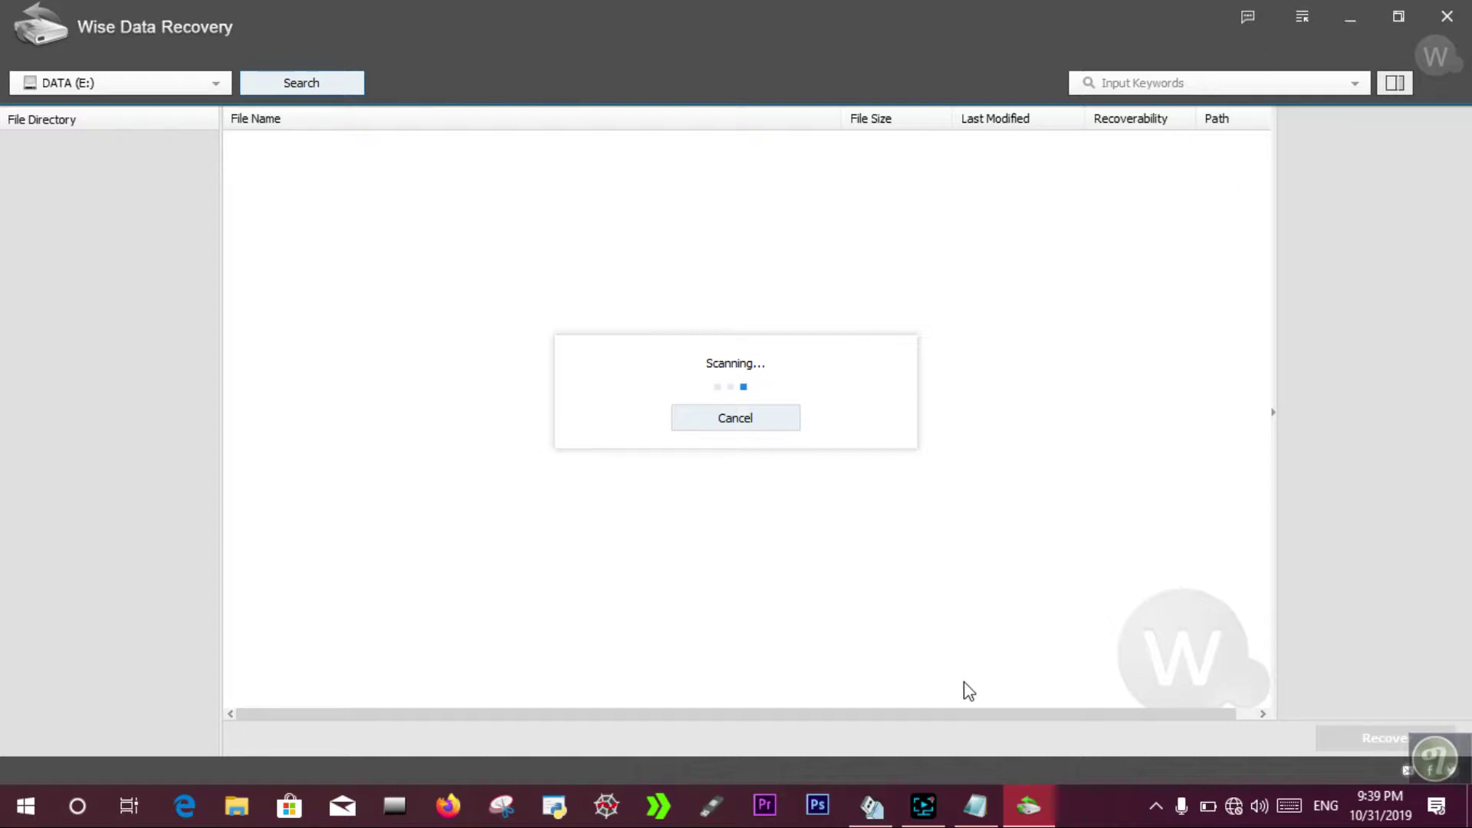
Leave the scan running minimized and launch EaseUS Data Recovery Wizard from the desktop
click(1022, 807)
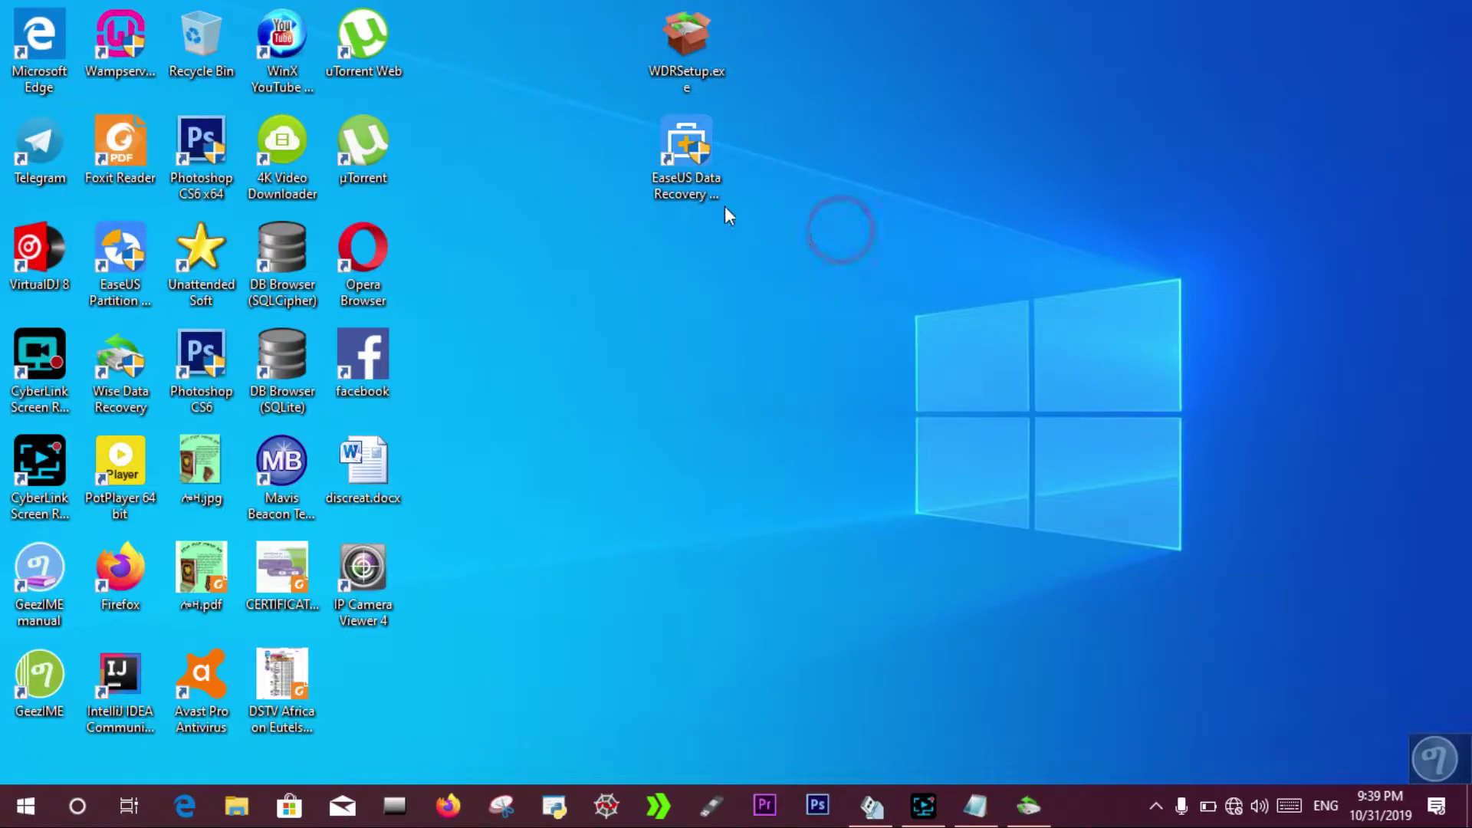
double_click(694, 187)
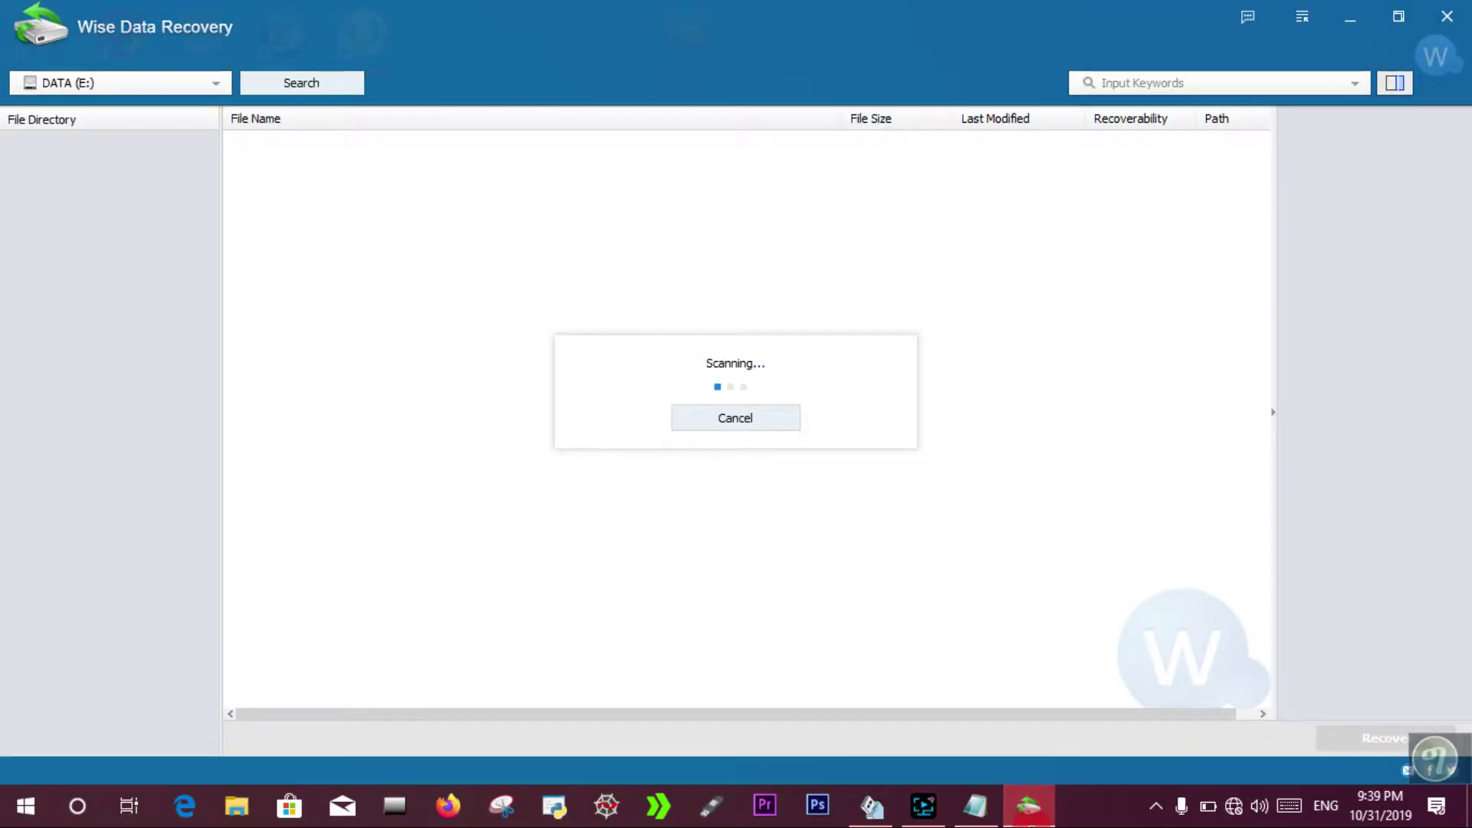
click(1028, 805)
click(862, 421)
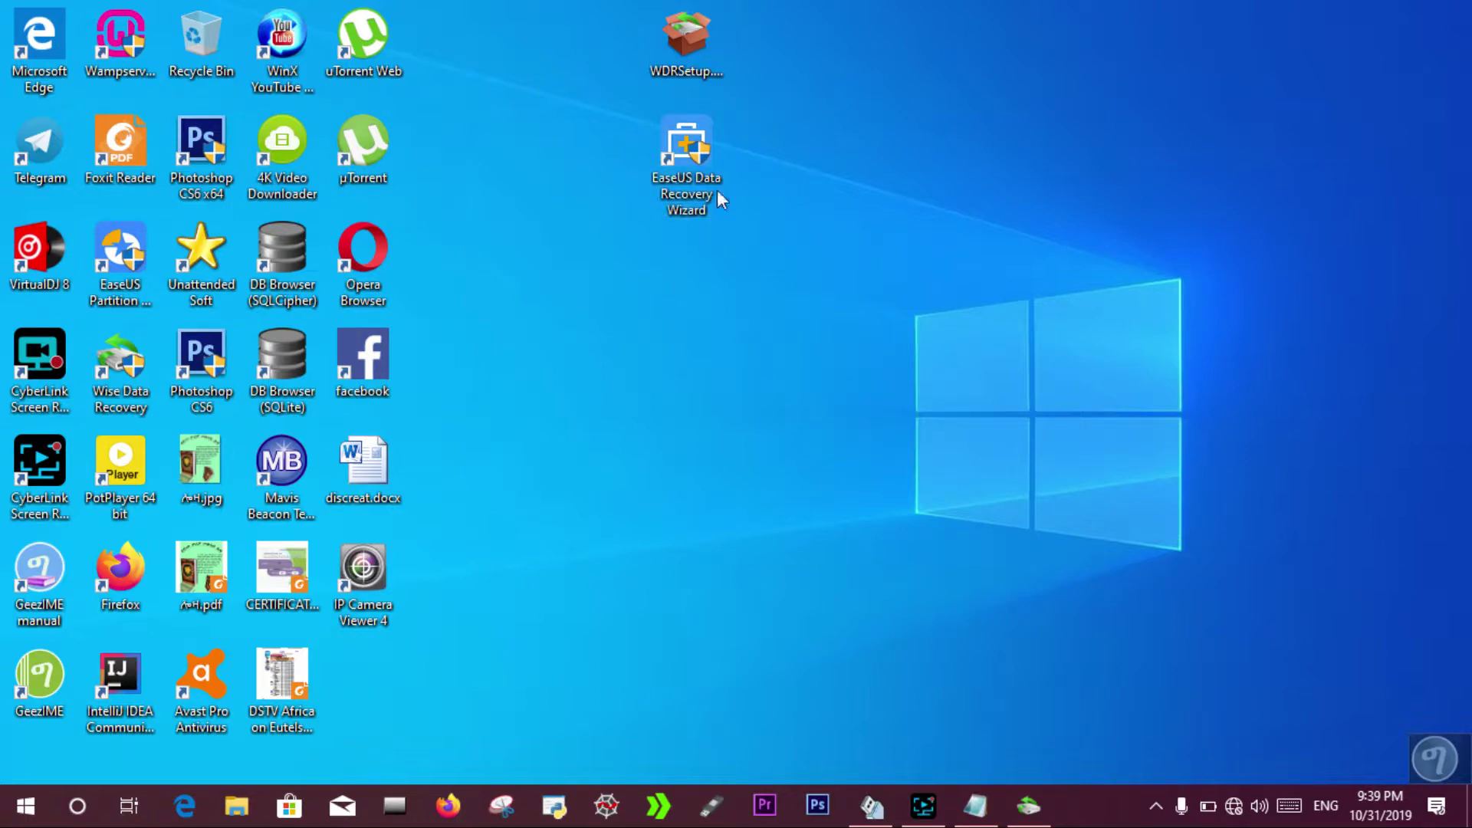
right_click(972, 265)
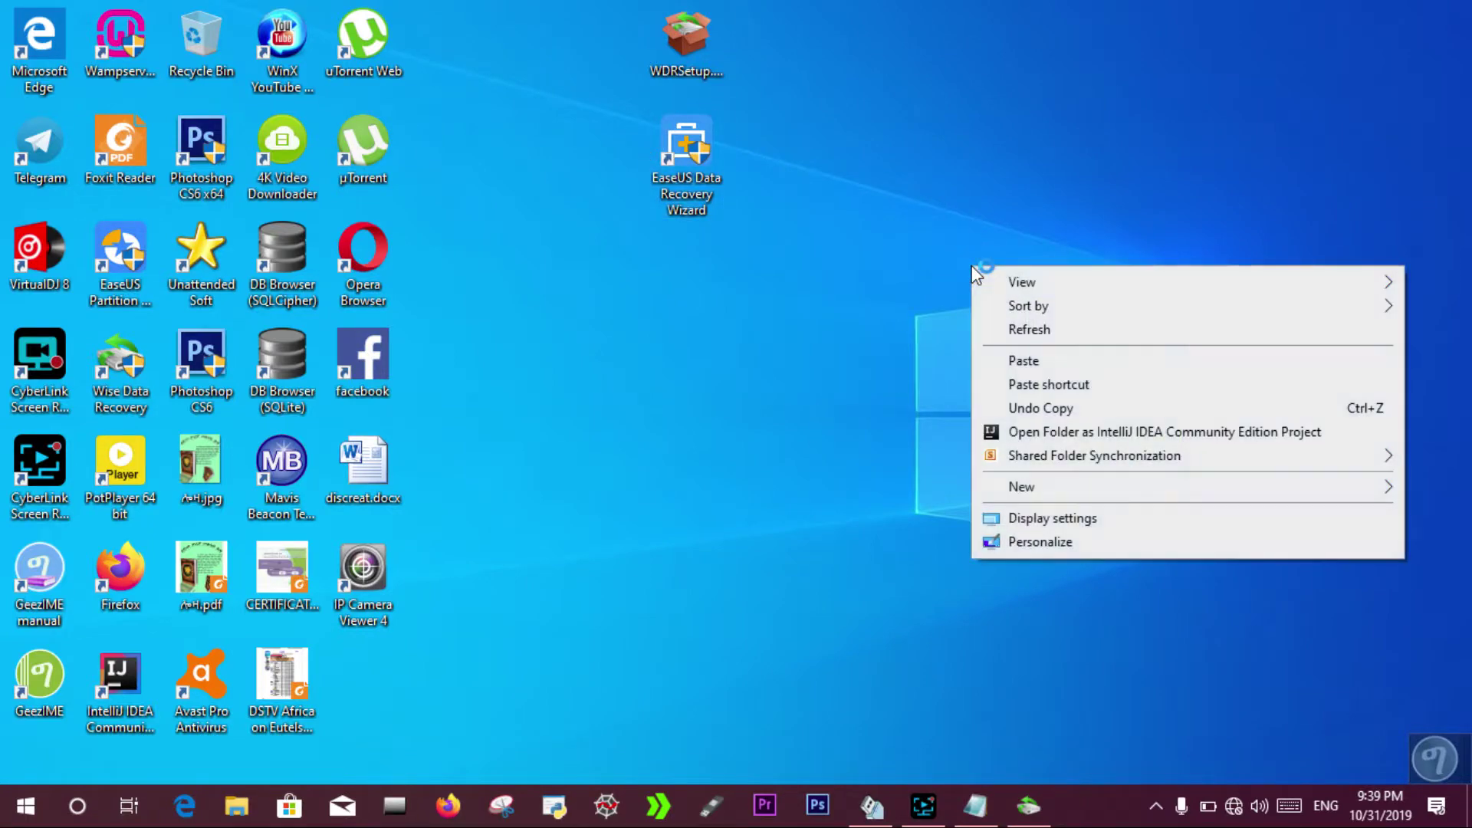
click(1015, 325)
right_click(1001, 284)
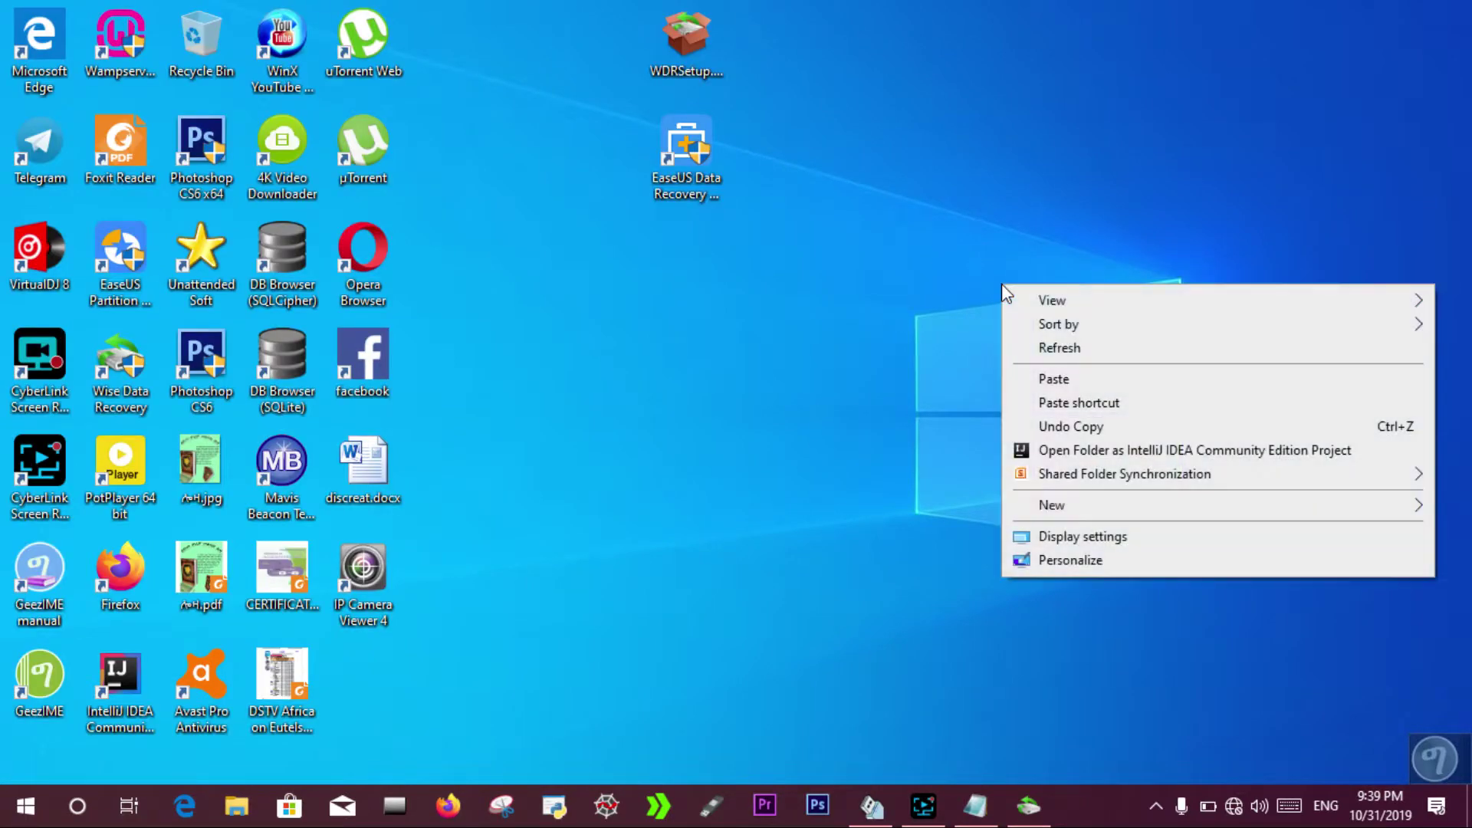
click(1032, 343)
right_click(958, 238)
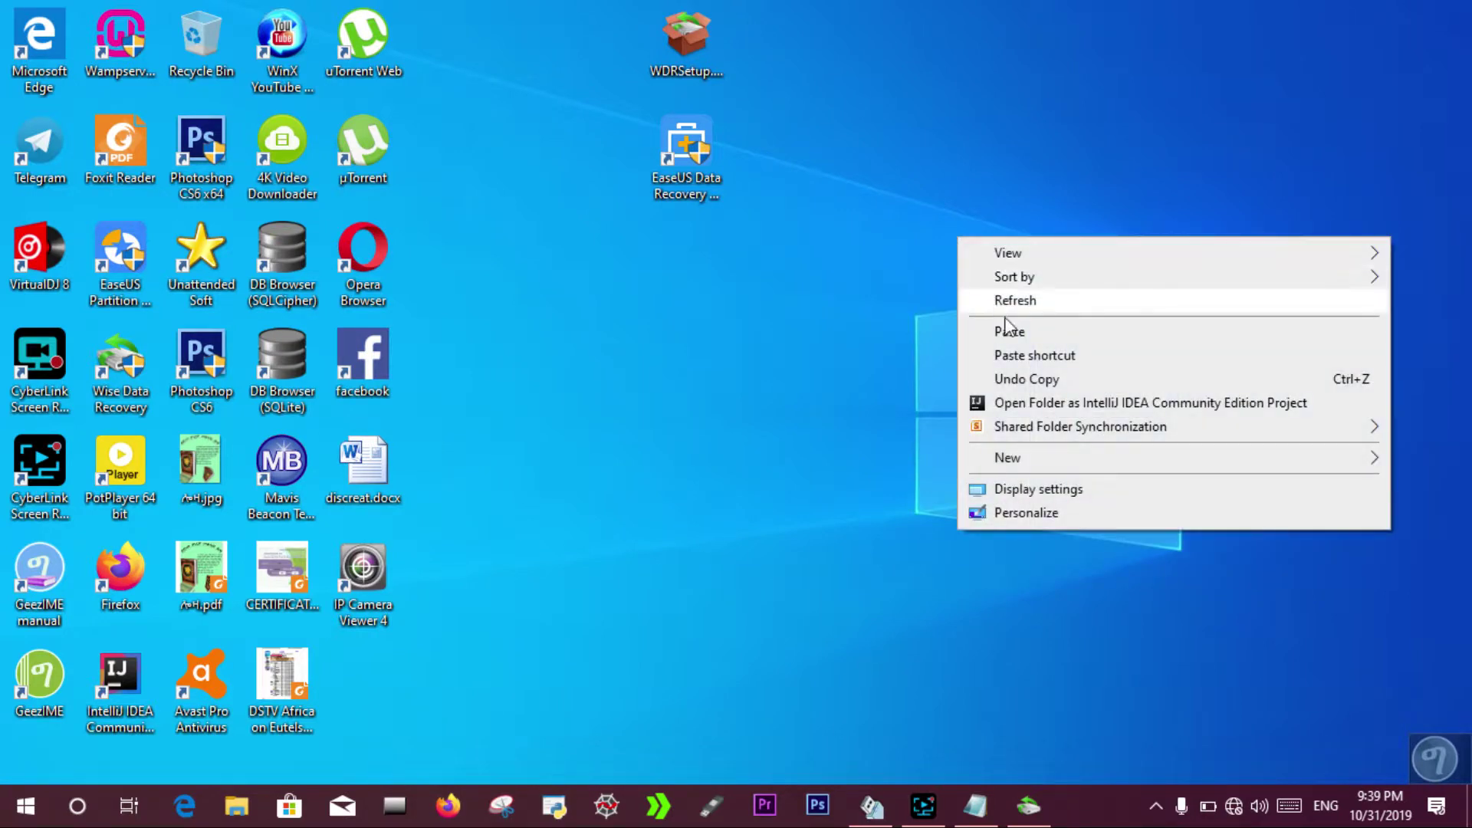
click(1015, 300)
right_click(968, 211)
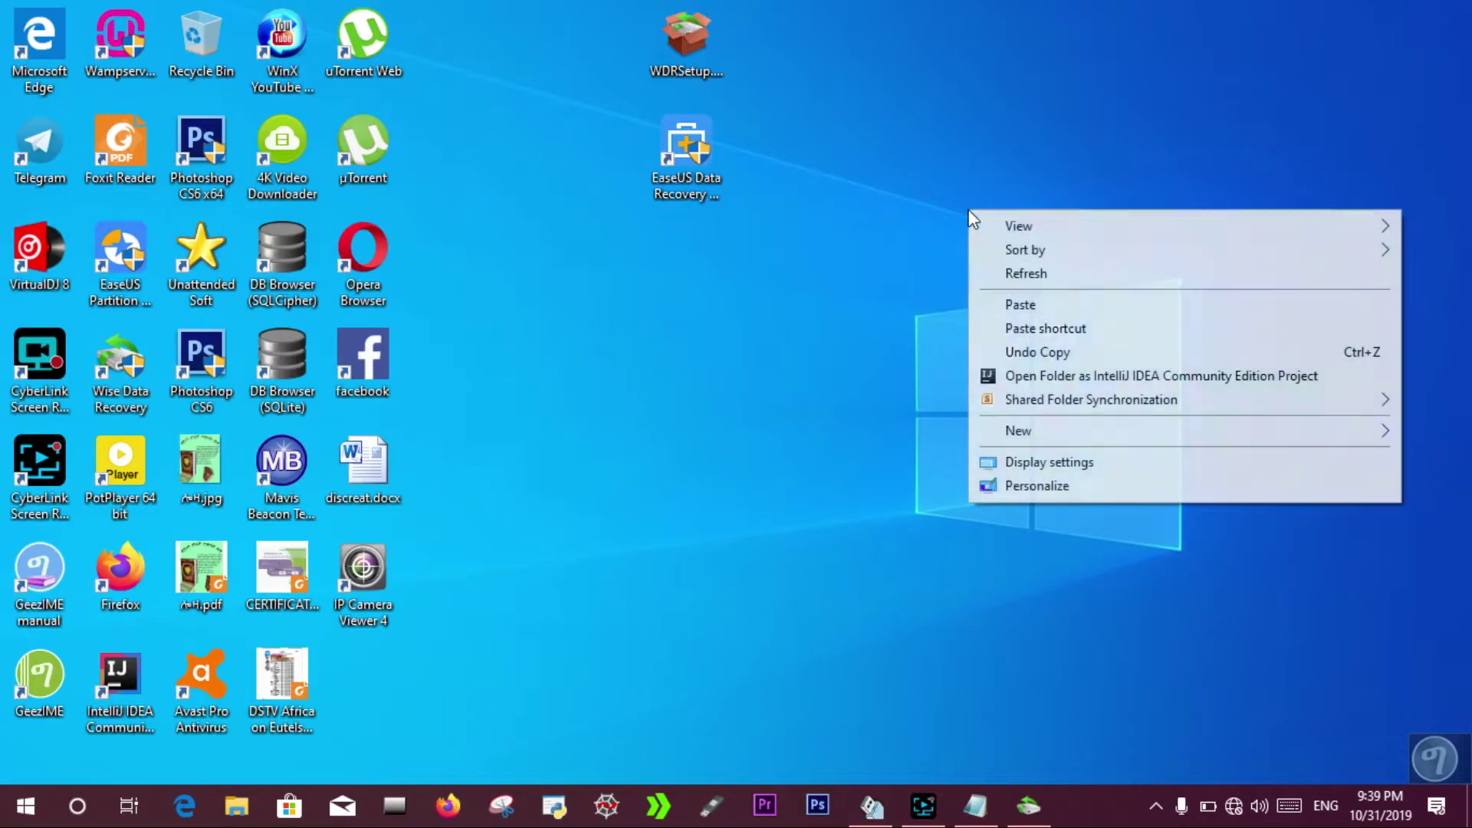
click(1004, 277)
right_click(959, 187)
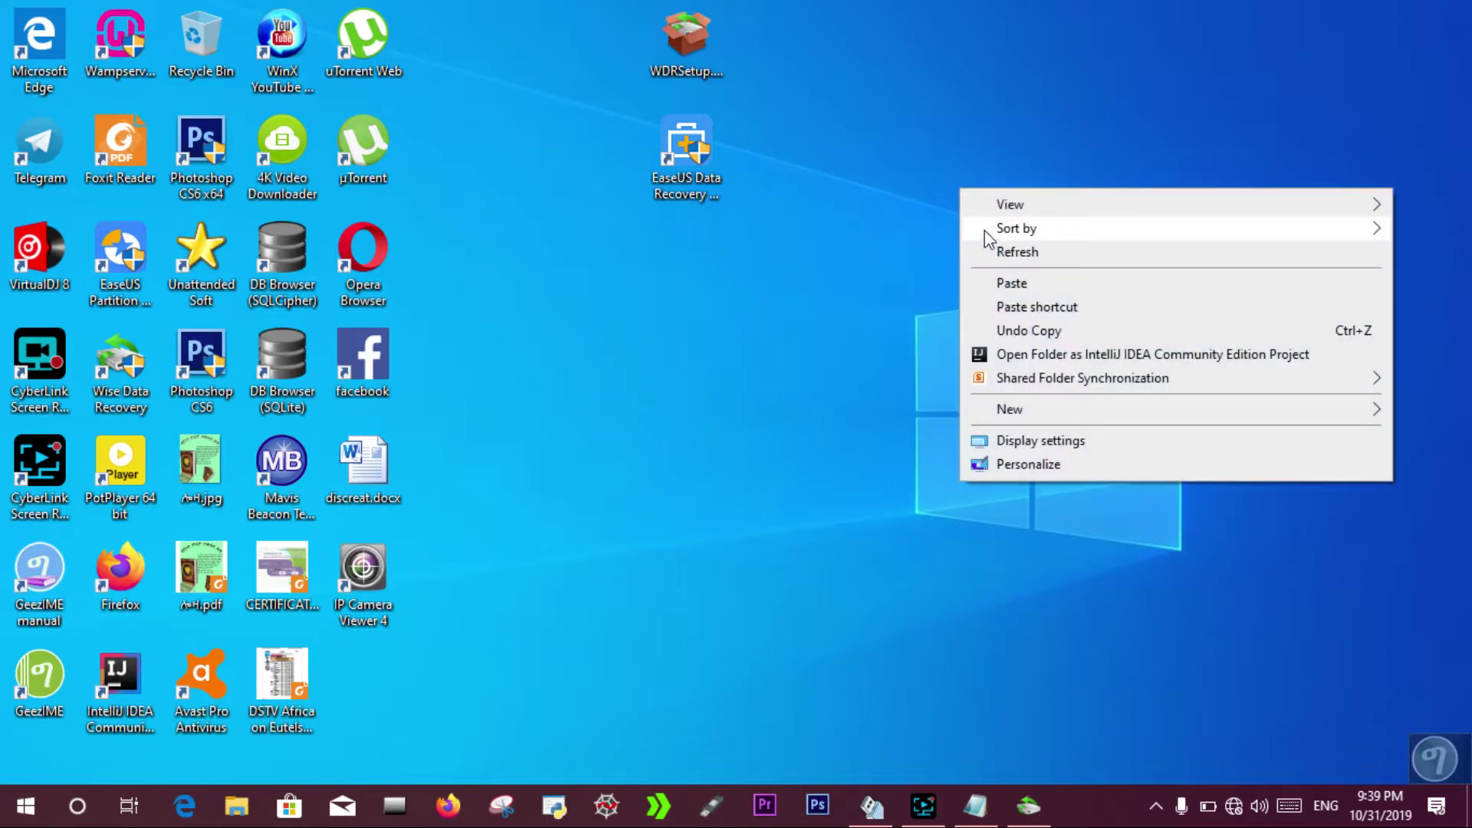
click(992, 253)
right_click(929, 132)
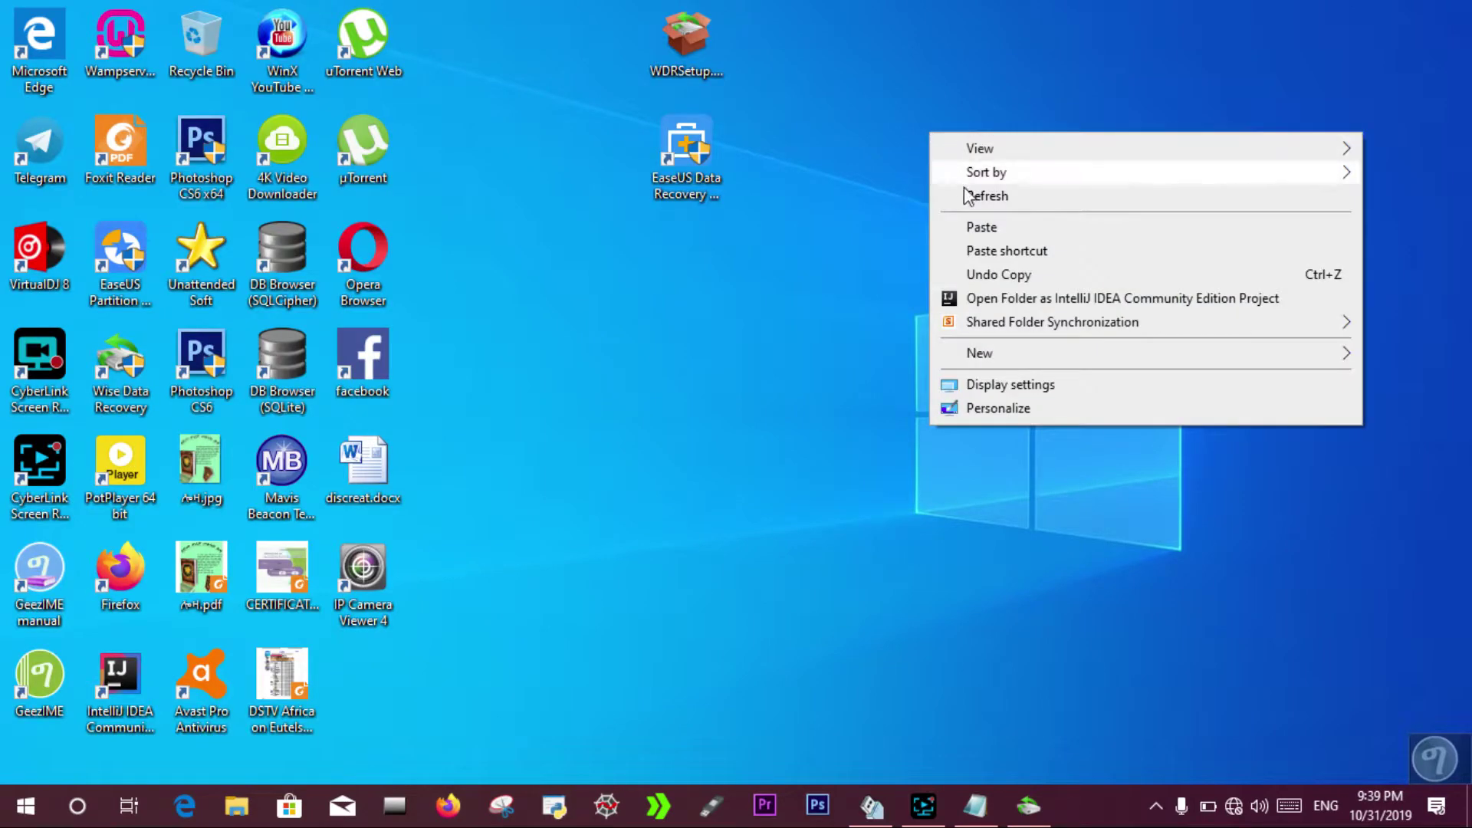
click(966, 195)
right_click(953, 131)
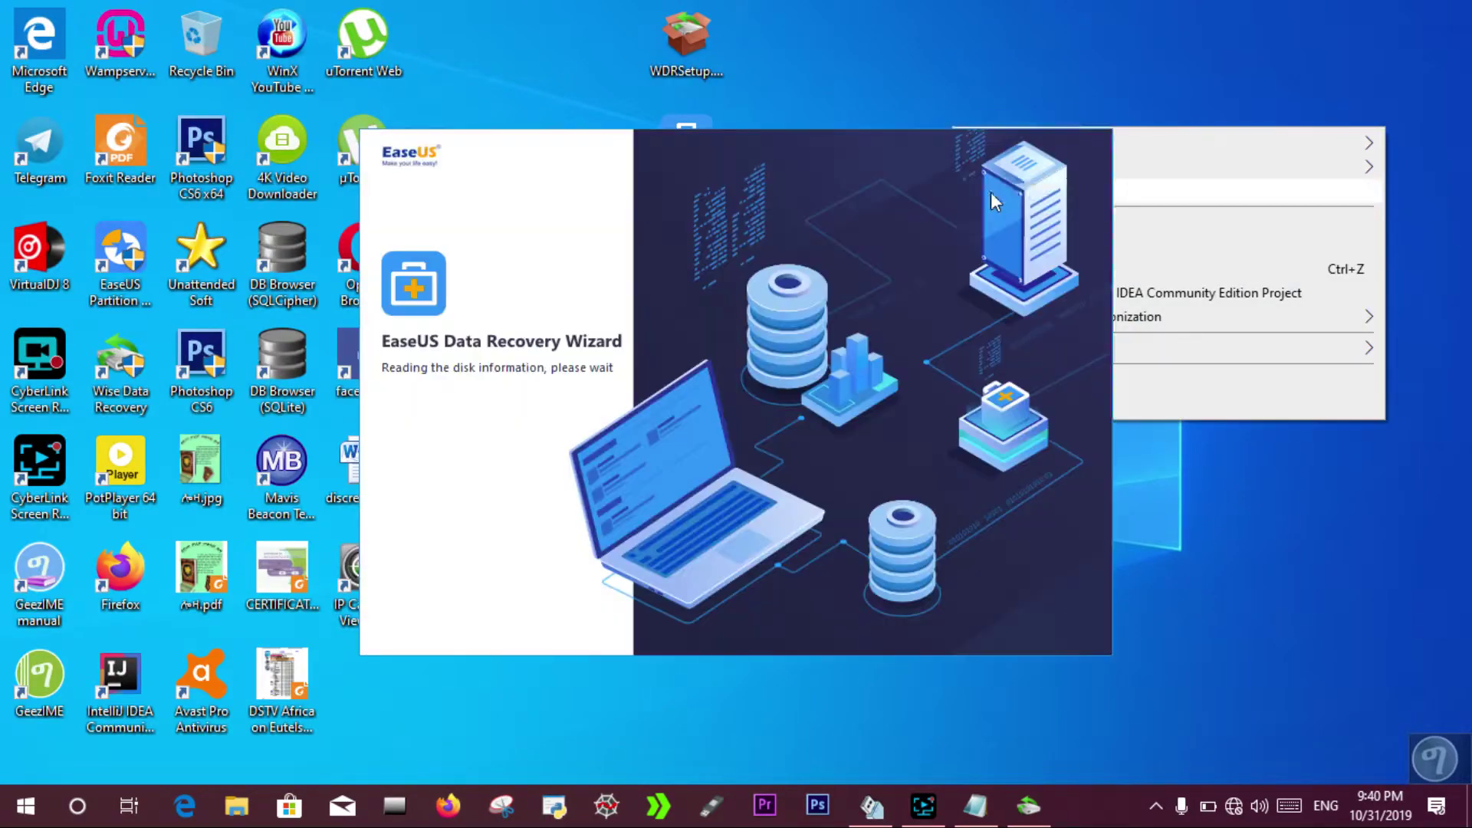
click(991, 192)
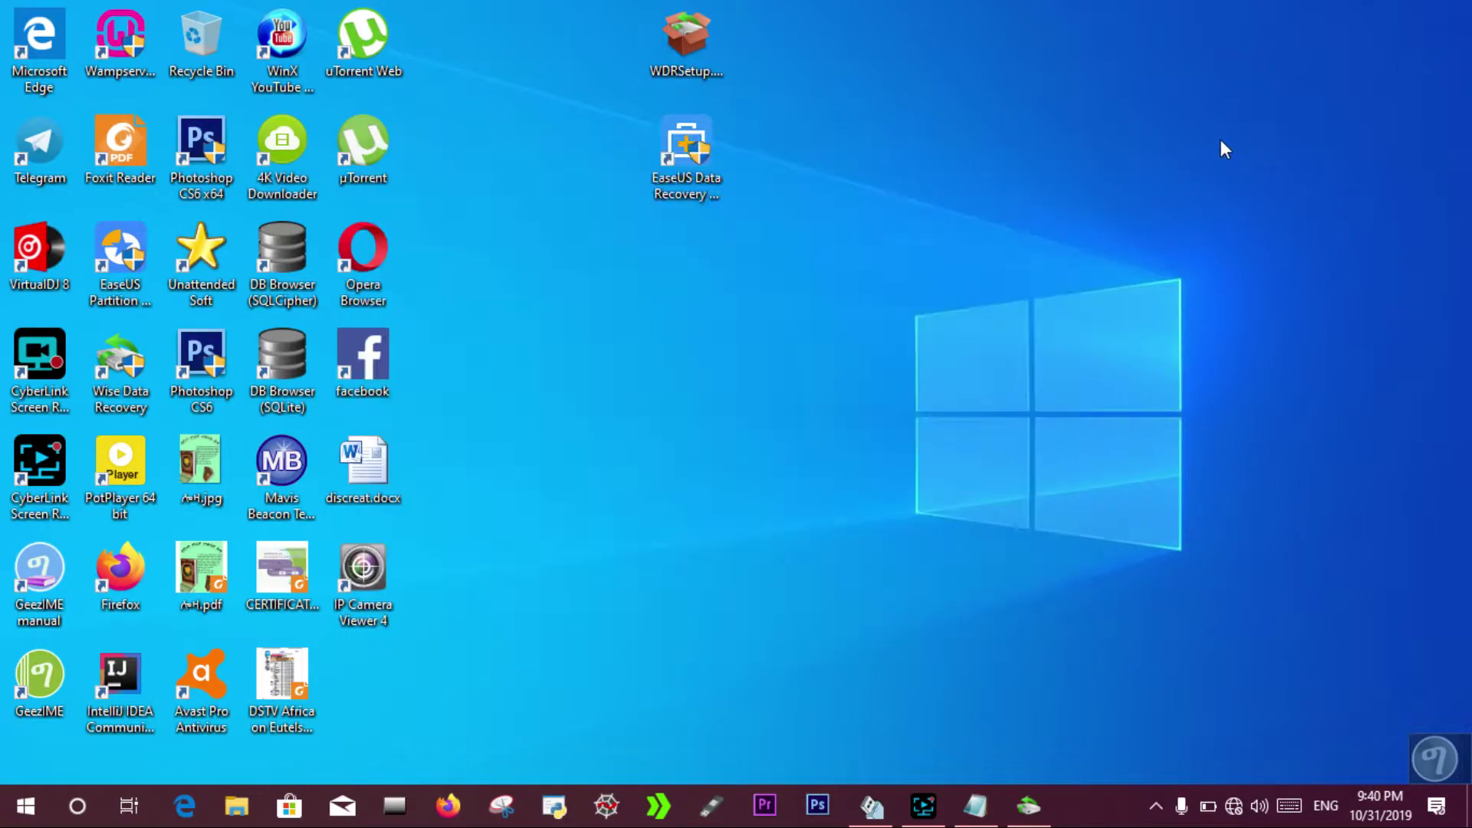
right_click(1239, 130)
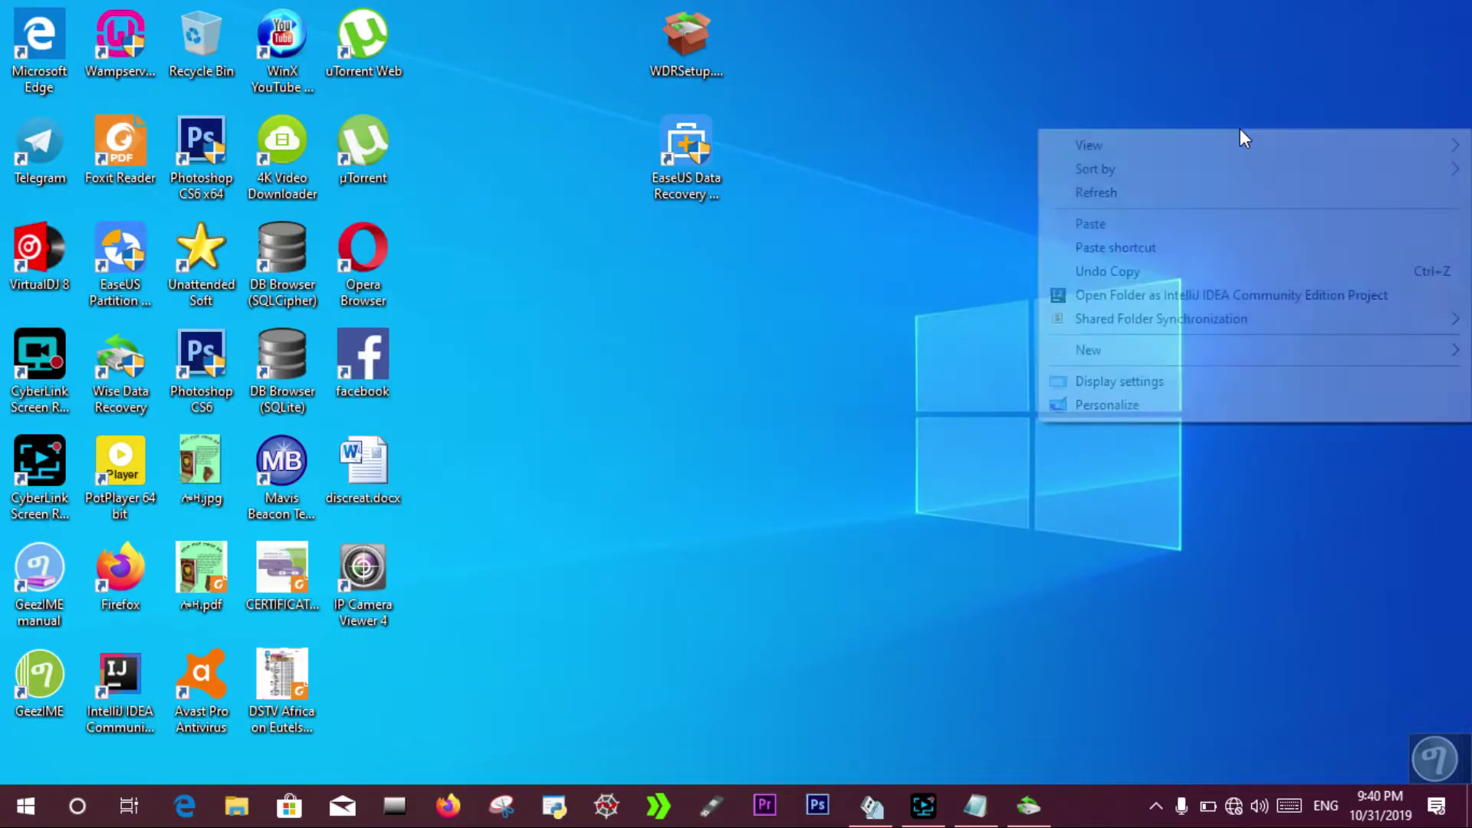
click(1232, 193)
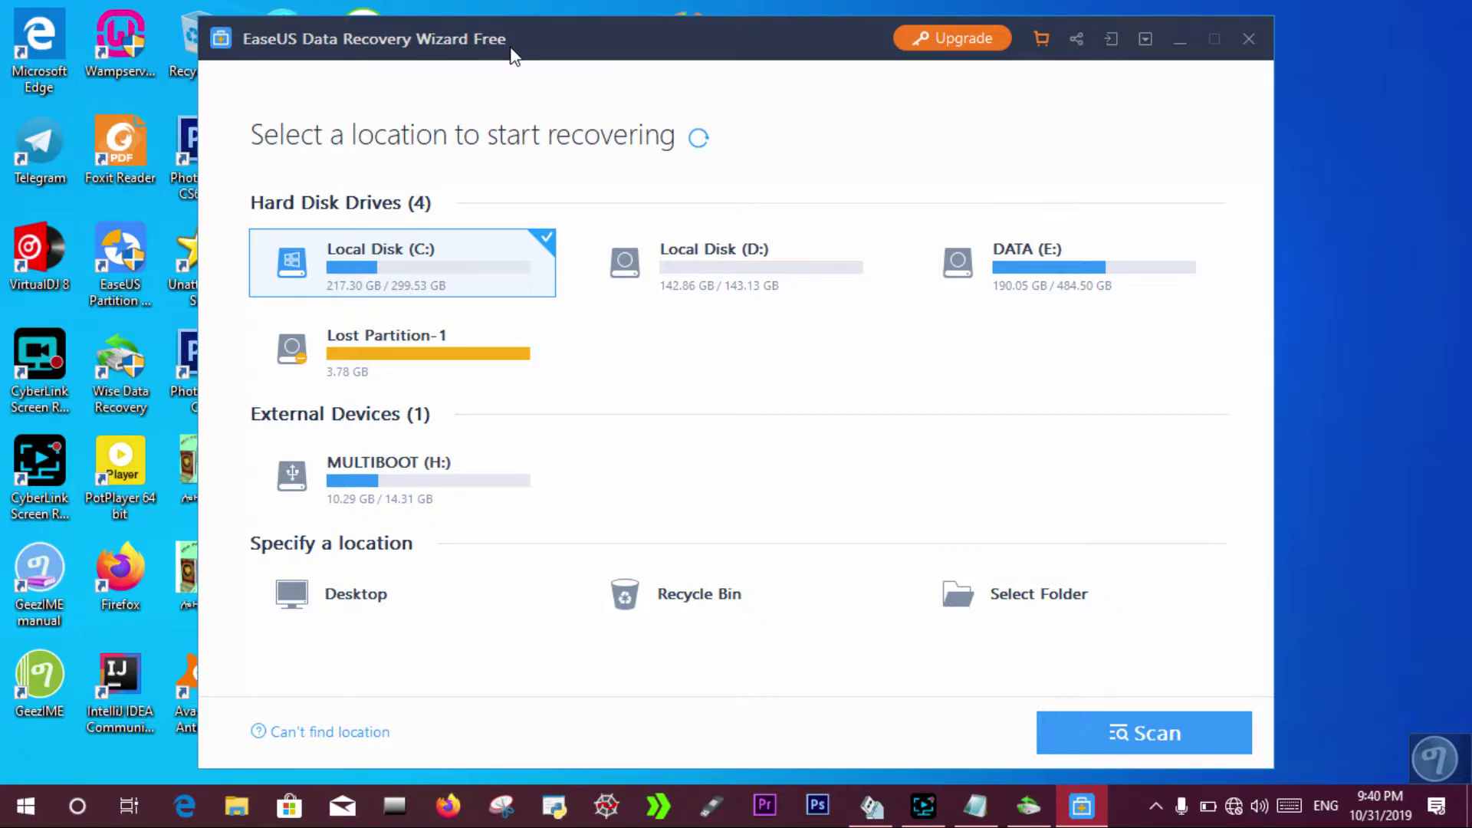
Scan the DATA (E:) drive for lost files in EaseUS Data Recovery Wizard and select the Deleted files group
mouse_move(511, 51)
mouse_down()
mouse_move(317, 36)
mouse_move(501, 35)
mouse_up()
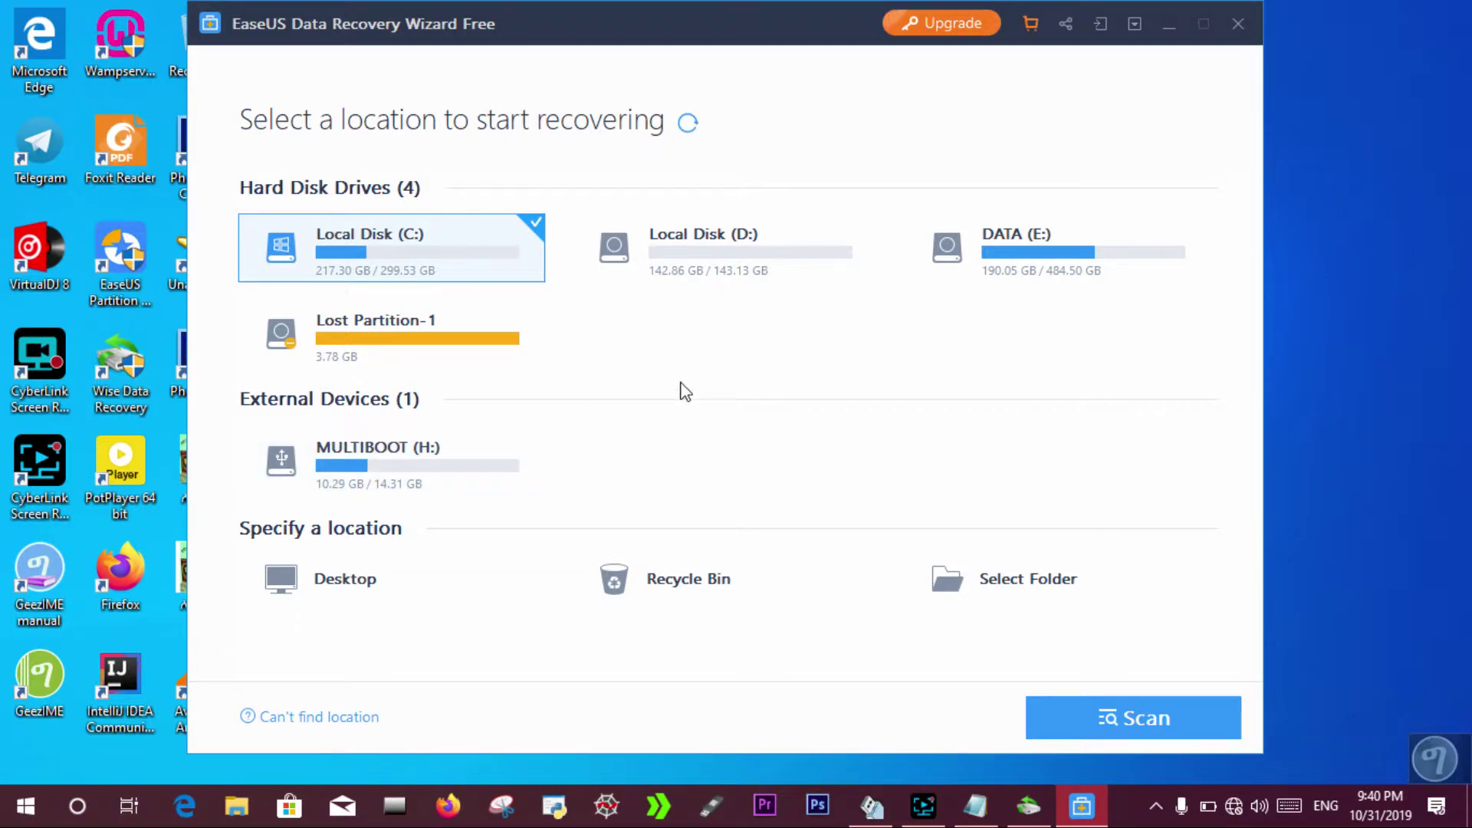
click(380, 337)
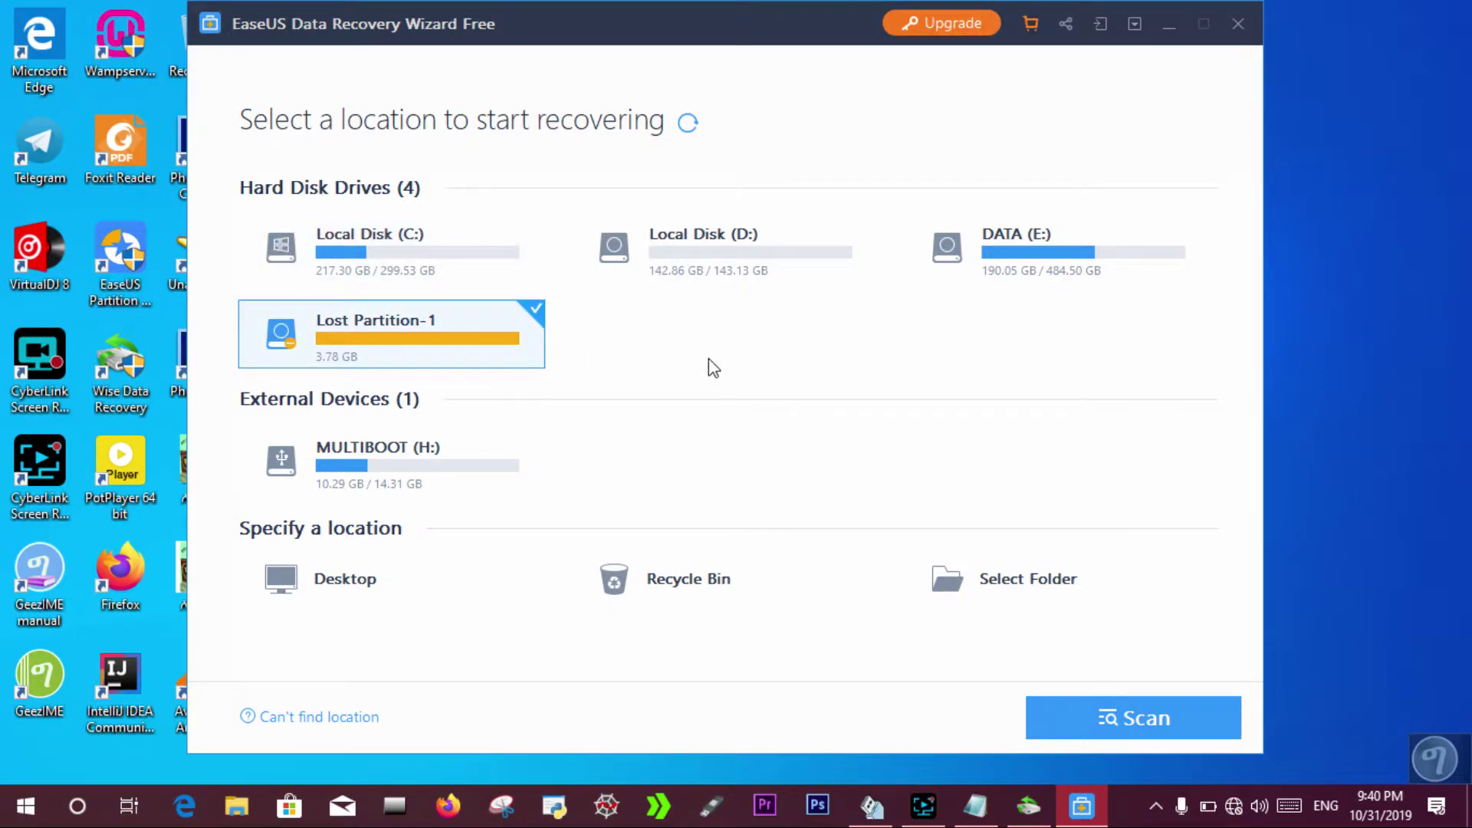
click(727, 282)
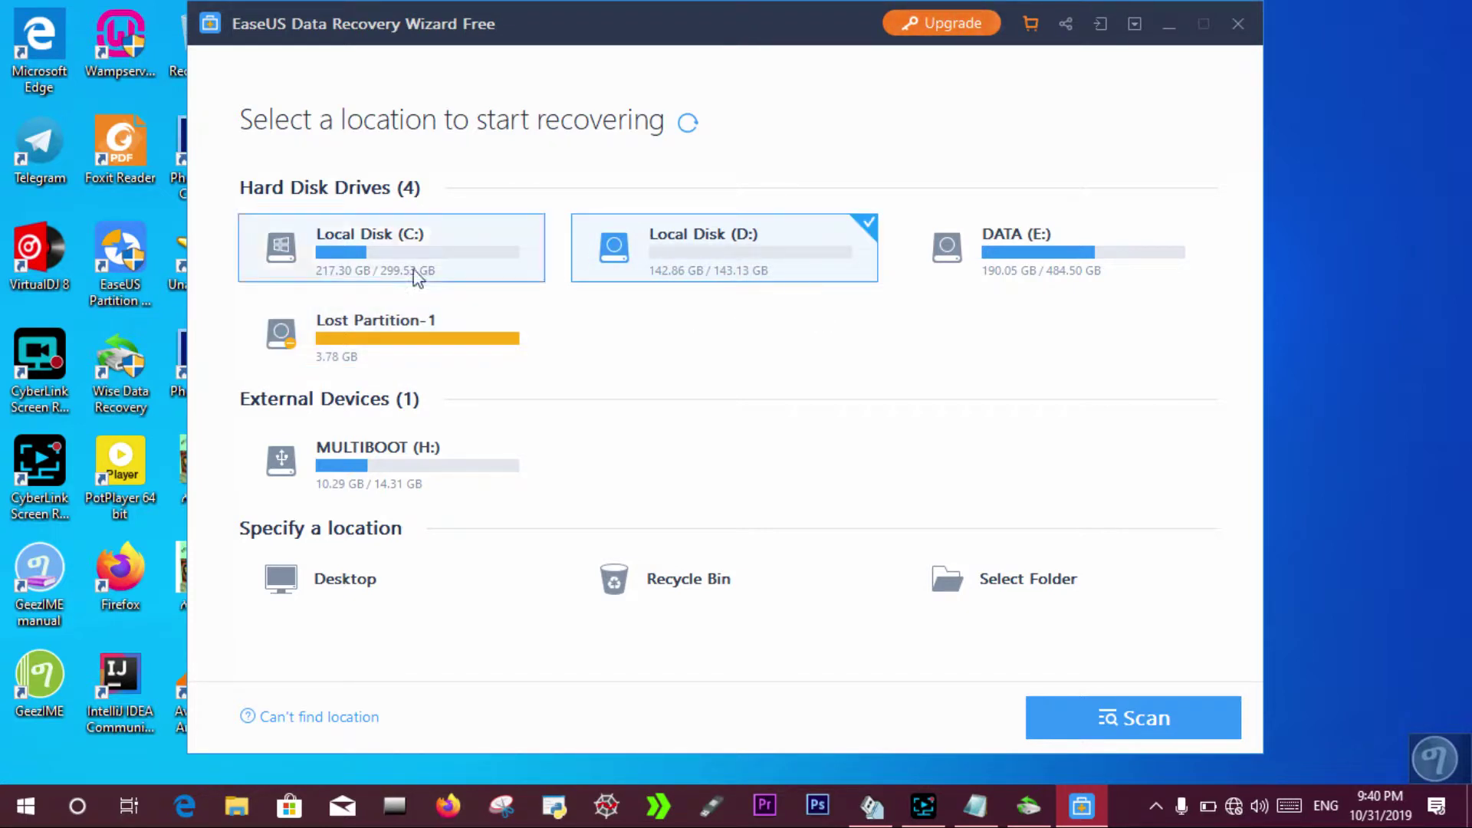
click(359, 249)
click(1047, 253)
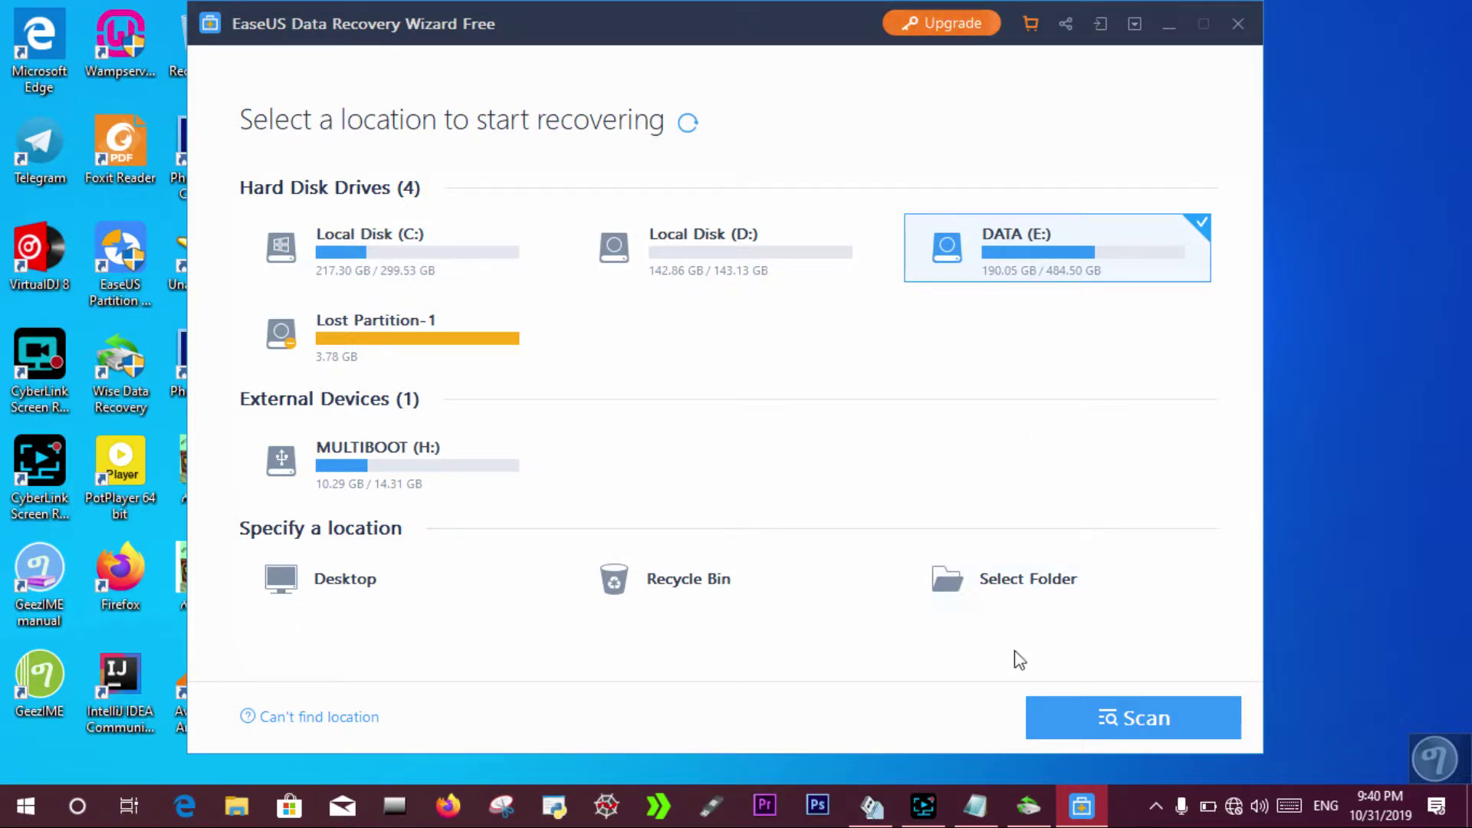
click(1067, 716)
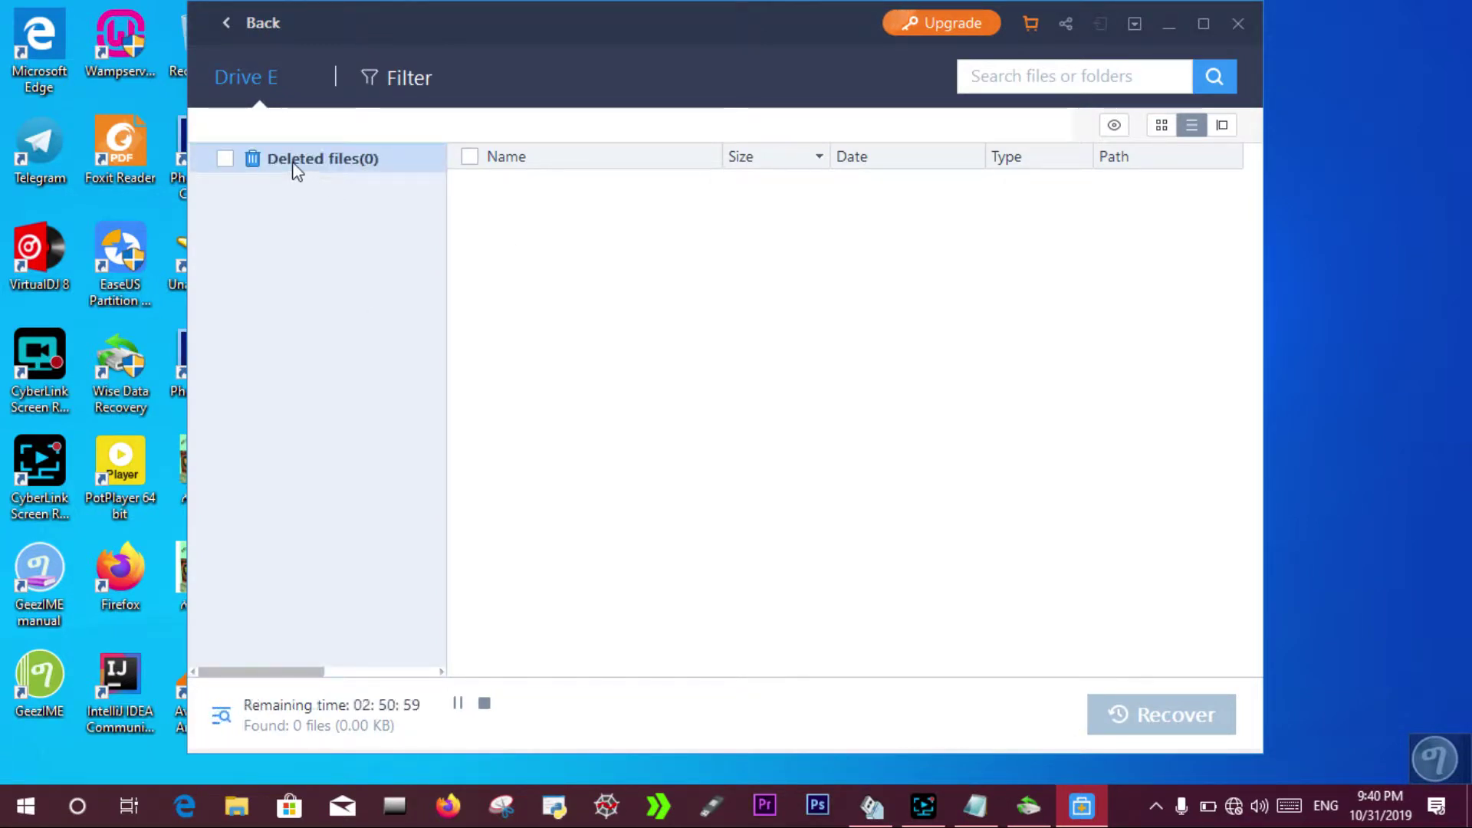
click(294, 164)
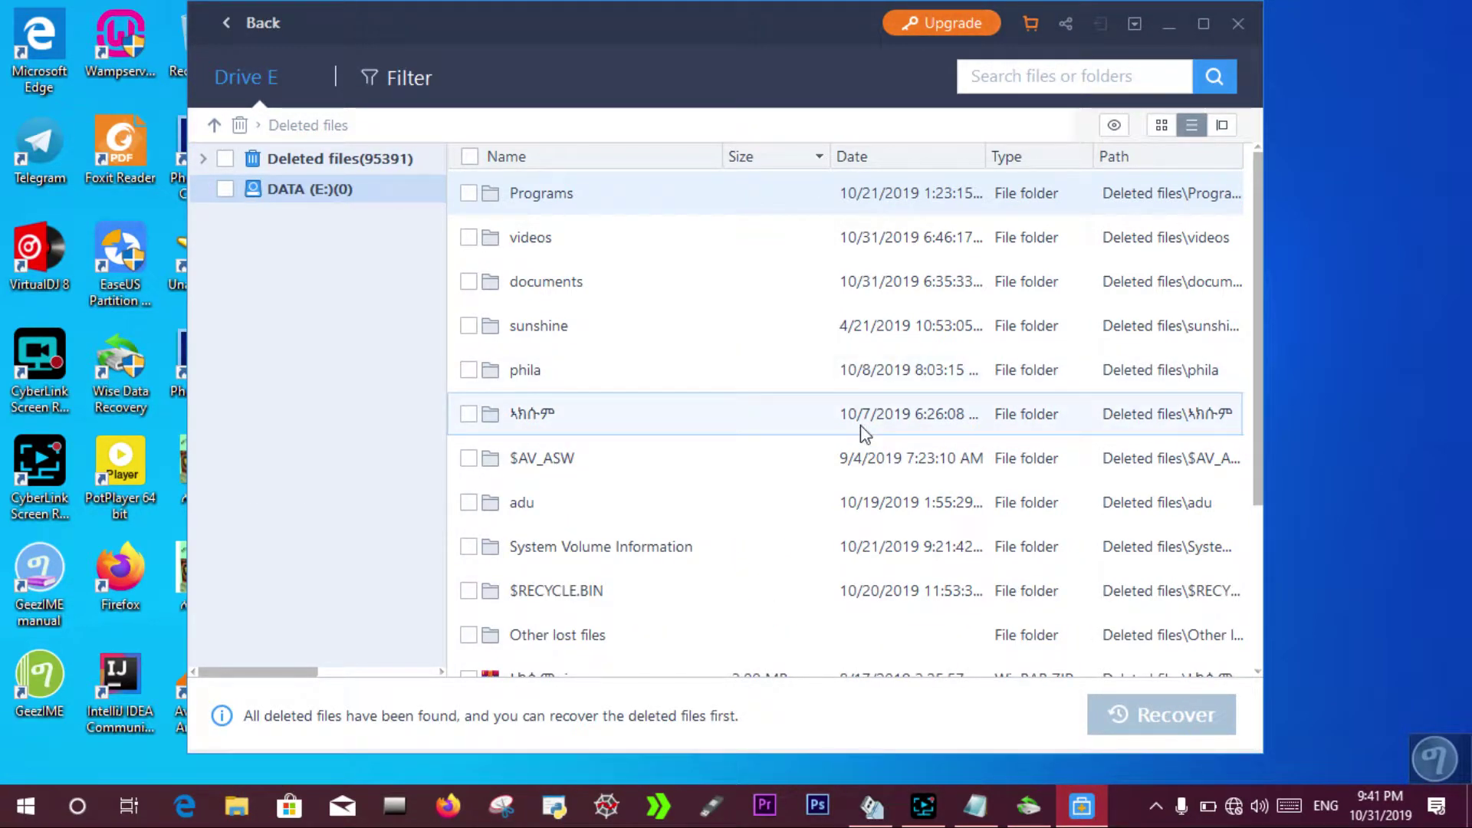
Open File Explorer maximized, view the existing folders and files on DATA (E:), and minimize it
key(super+e)
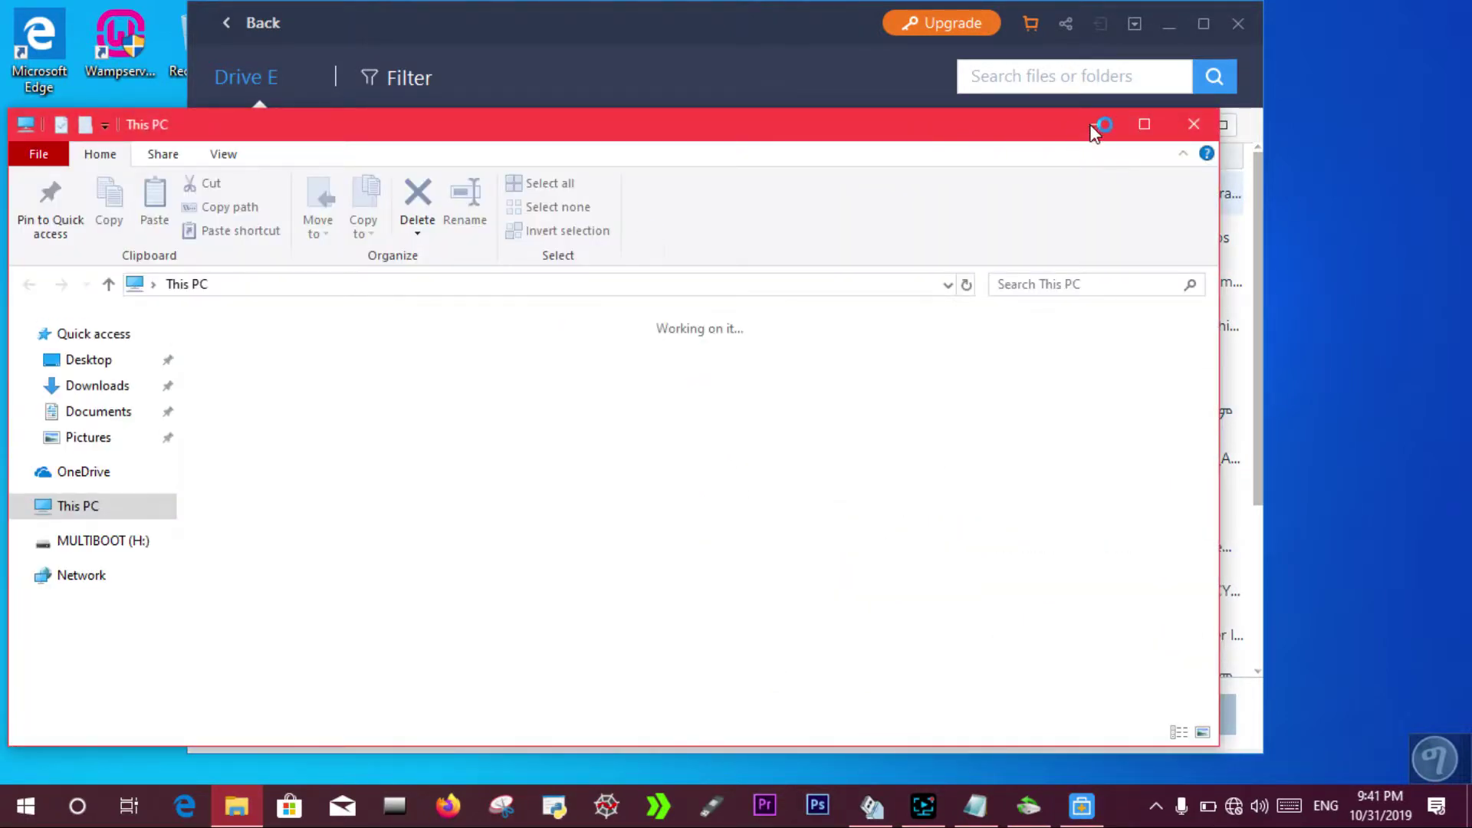
click(1144, 125)
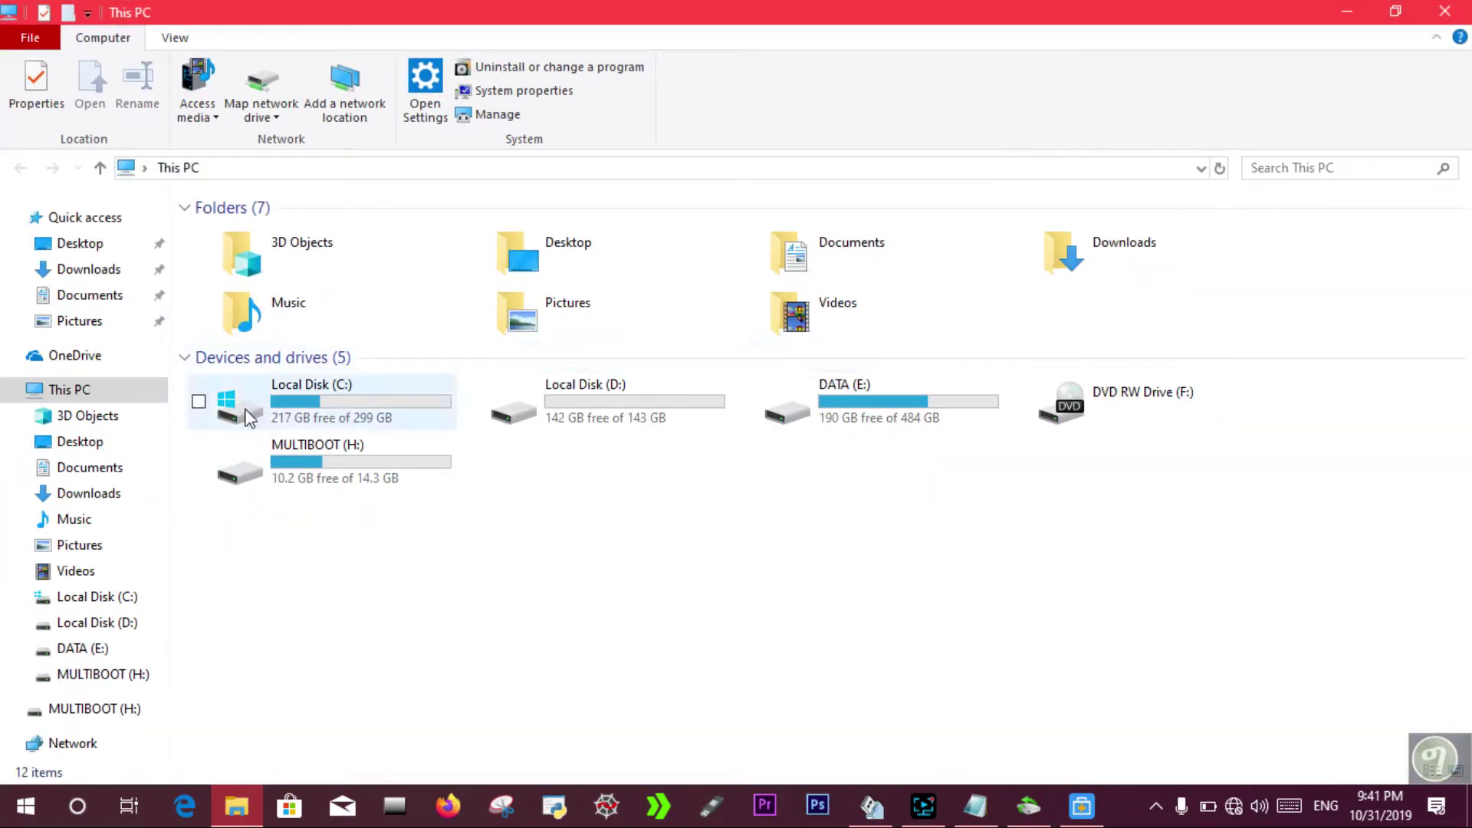
double_click(863, 426)
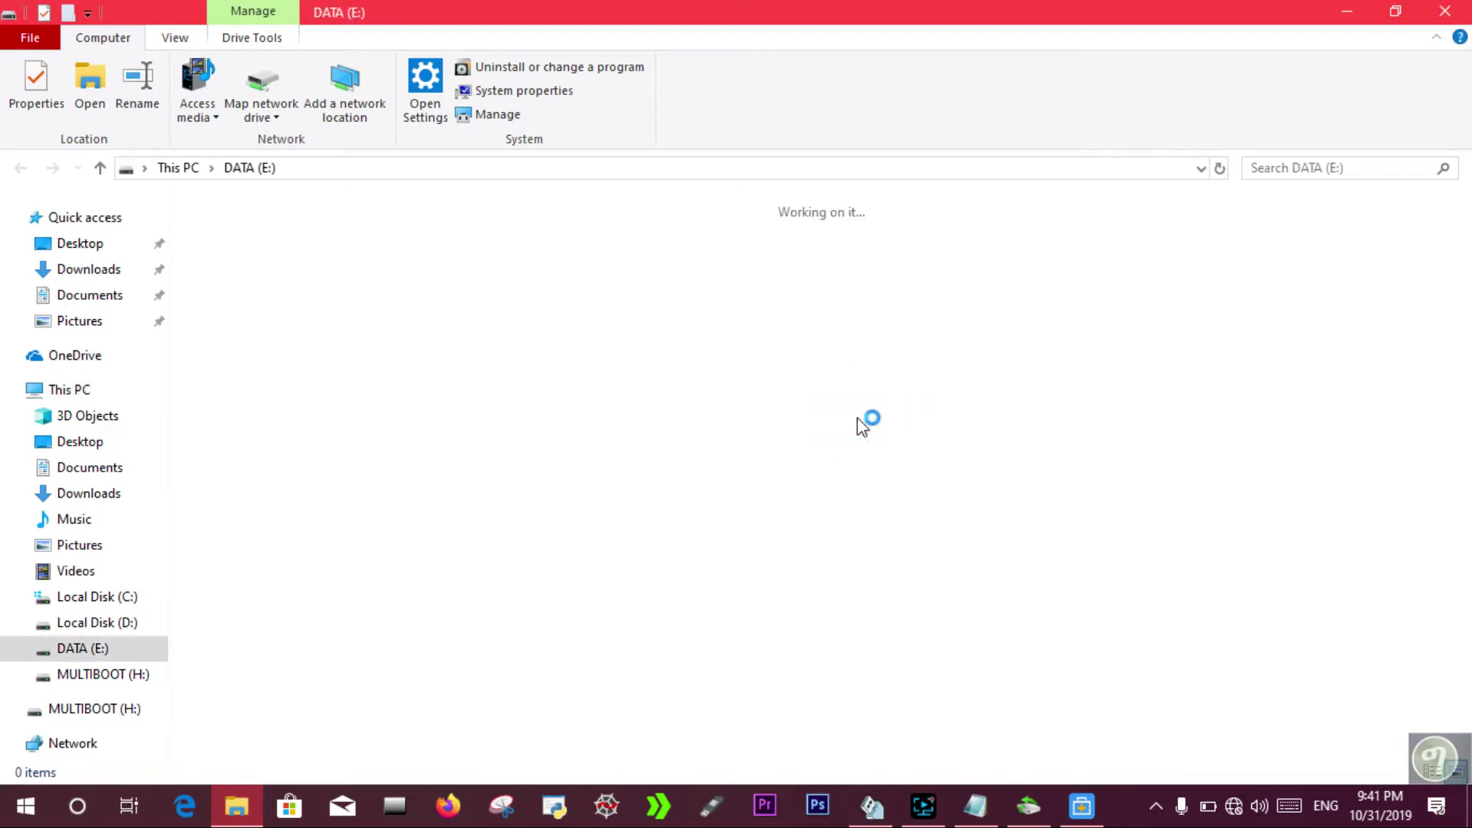
click(862, 621)
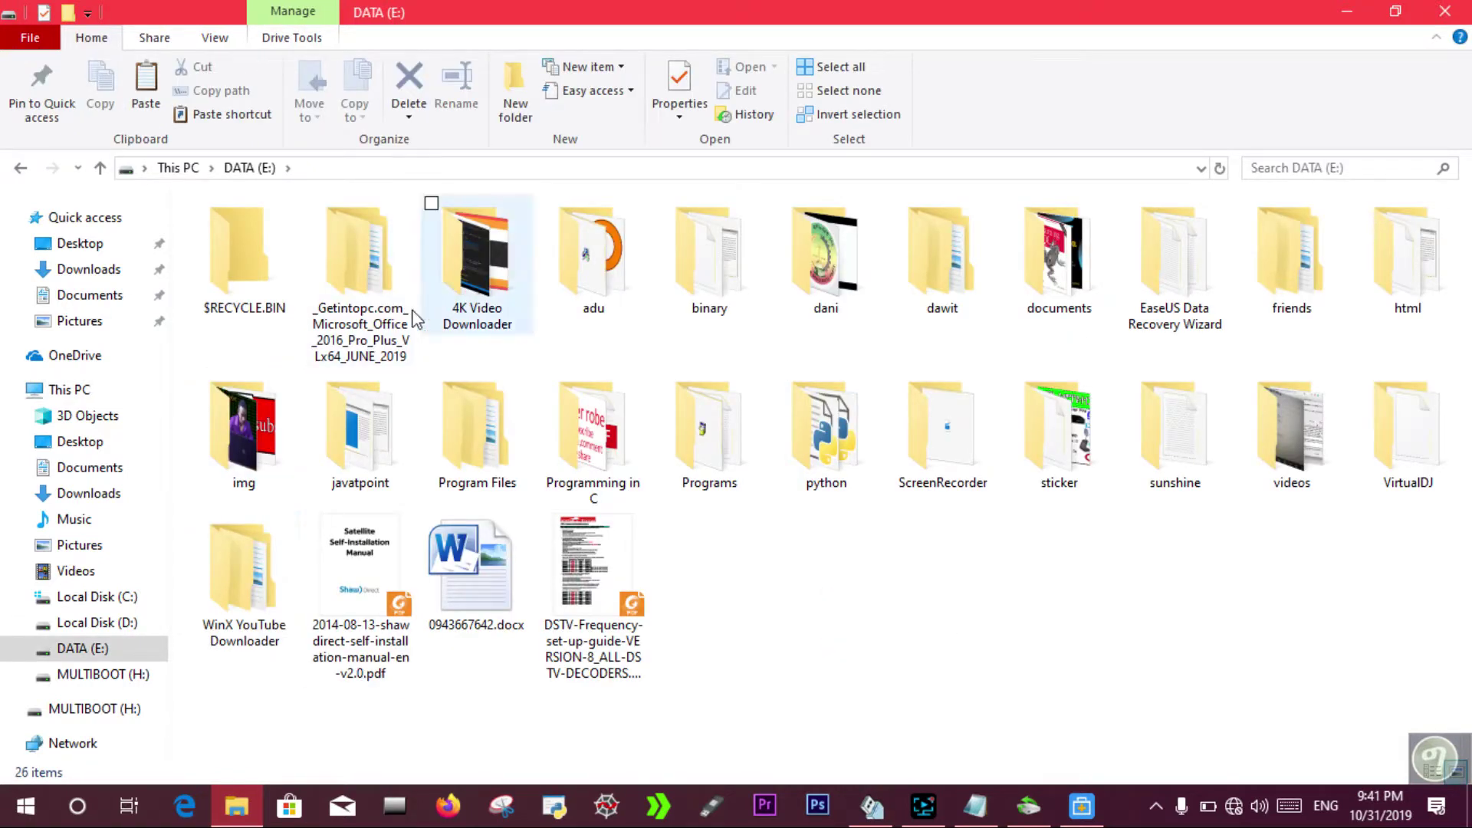
click(912, 710)
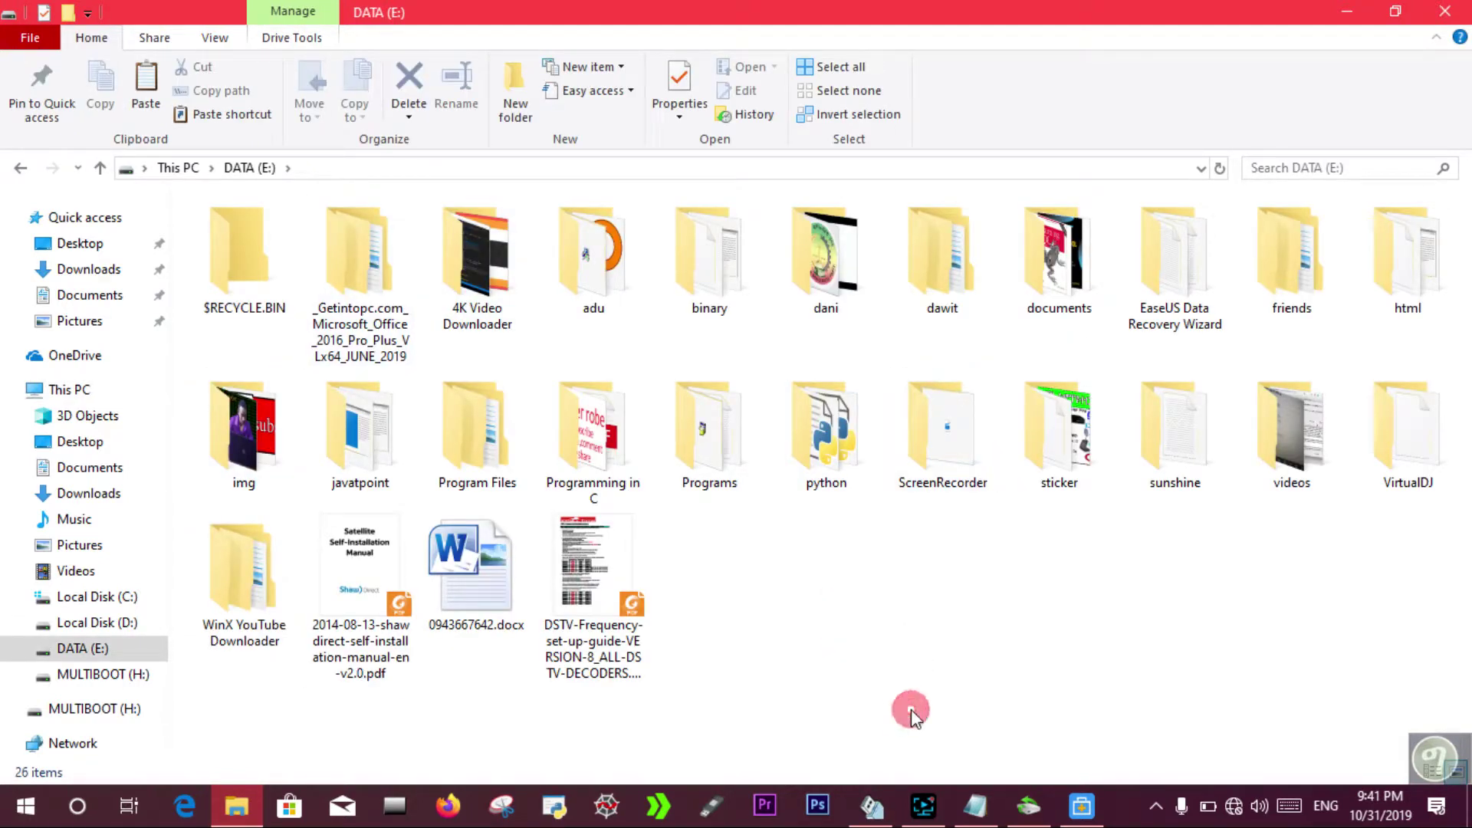
click(1335, 12)
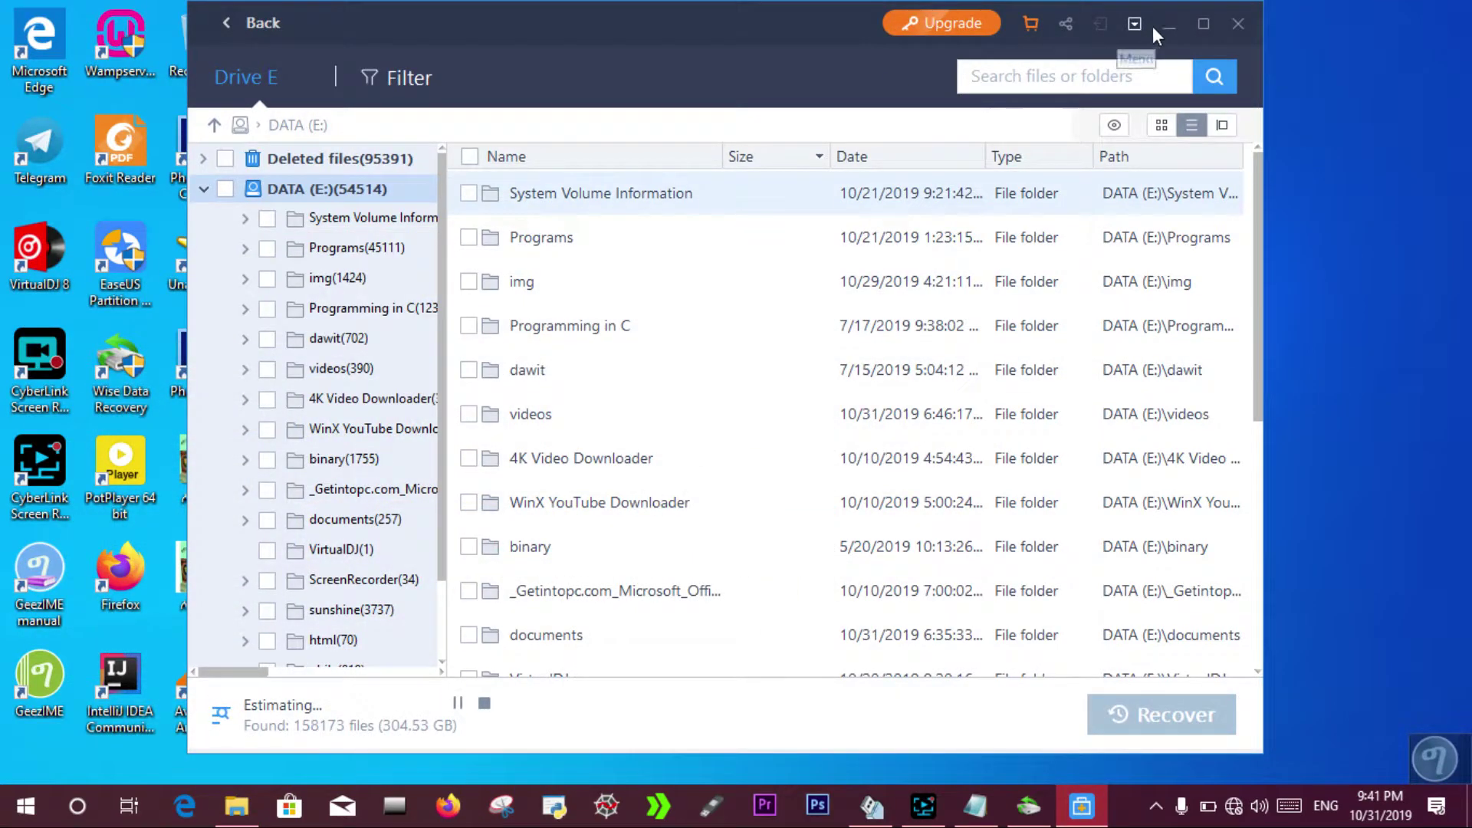
Maximize the recovery wizard, review the folders found under DATA (E:), and expand the Deleted files group
click(1202, 28)
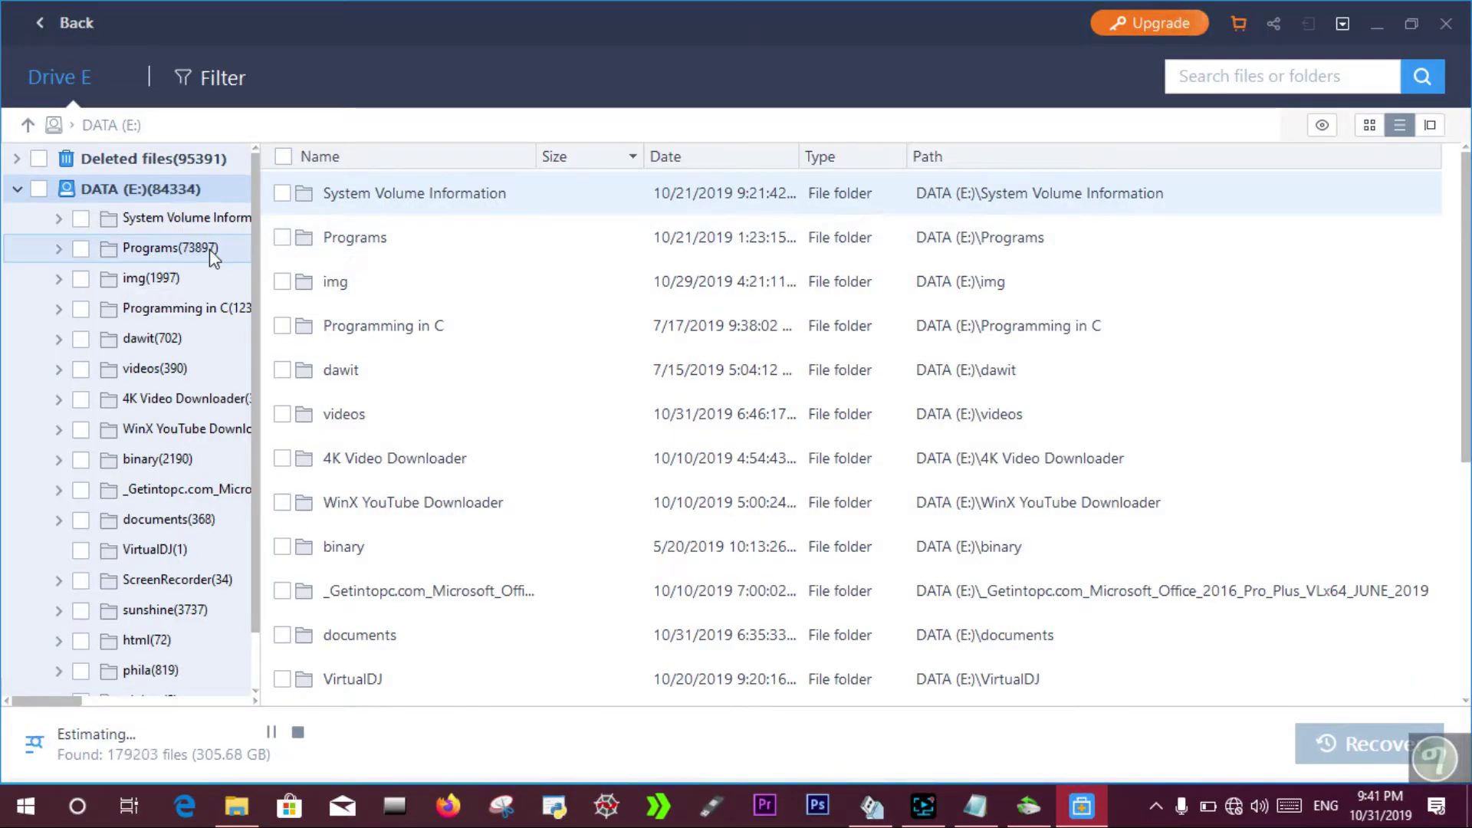
scroll(307, 503, down, 4)
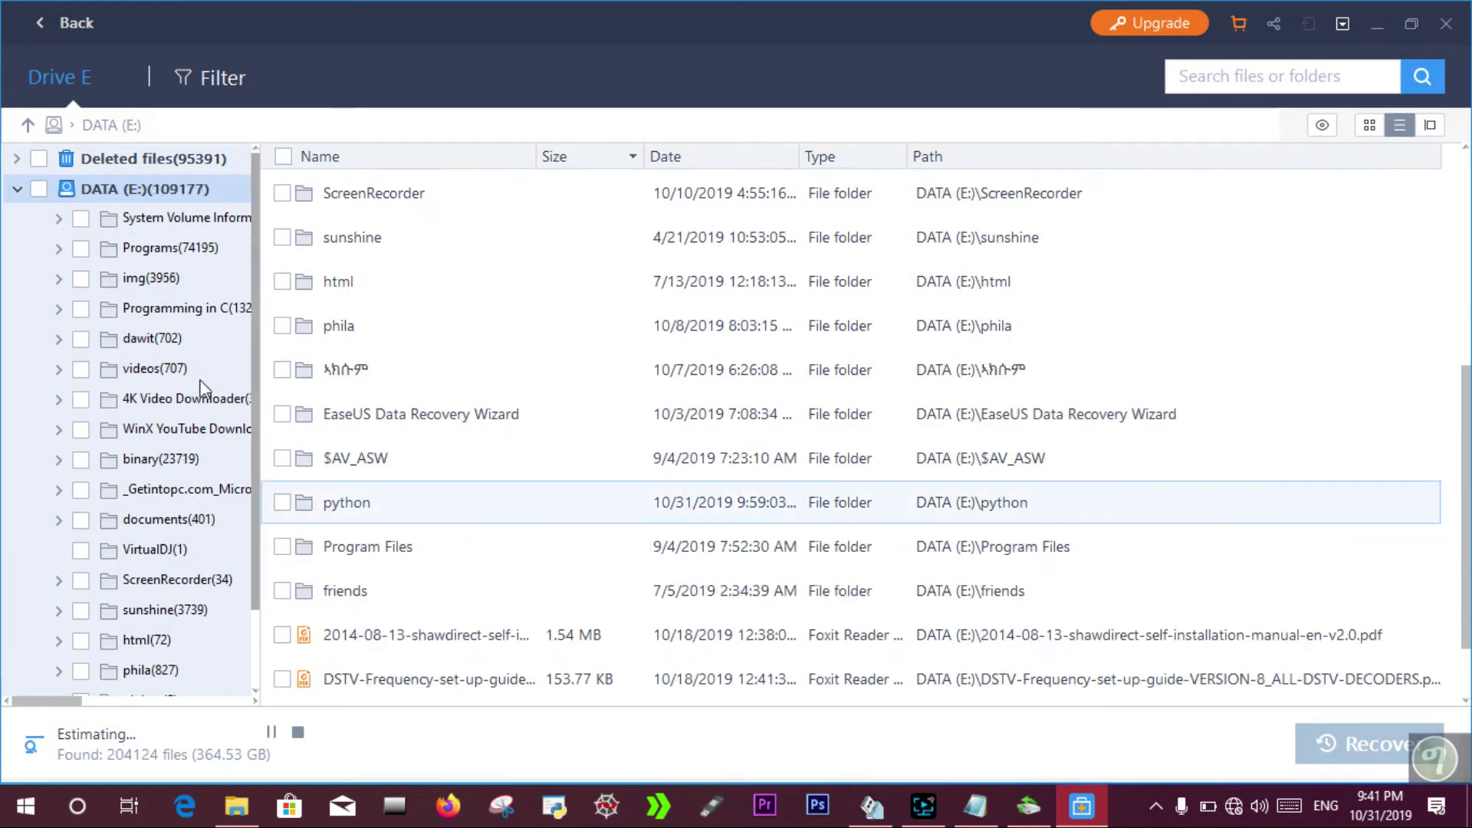
click(116, 184)
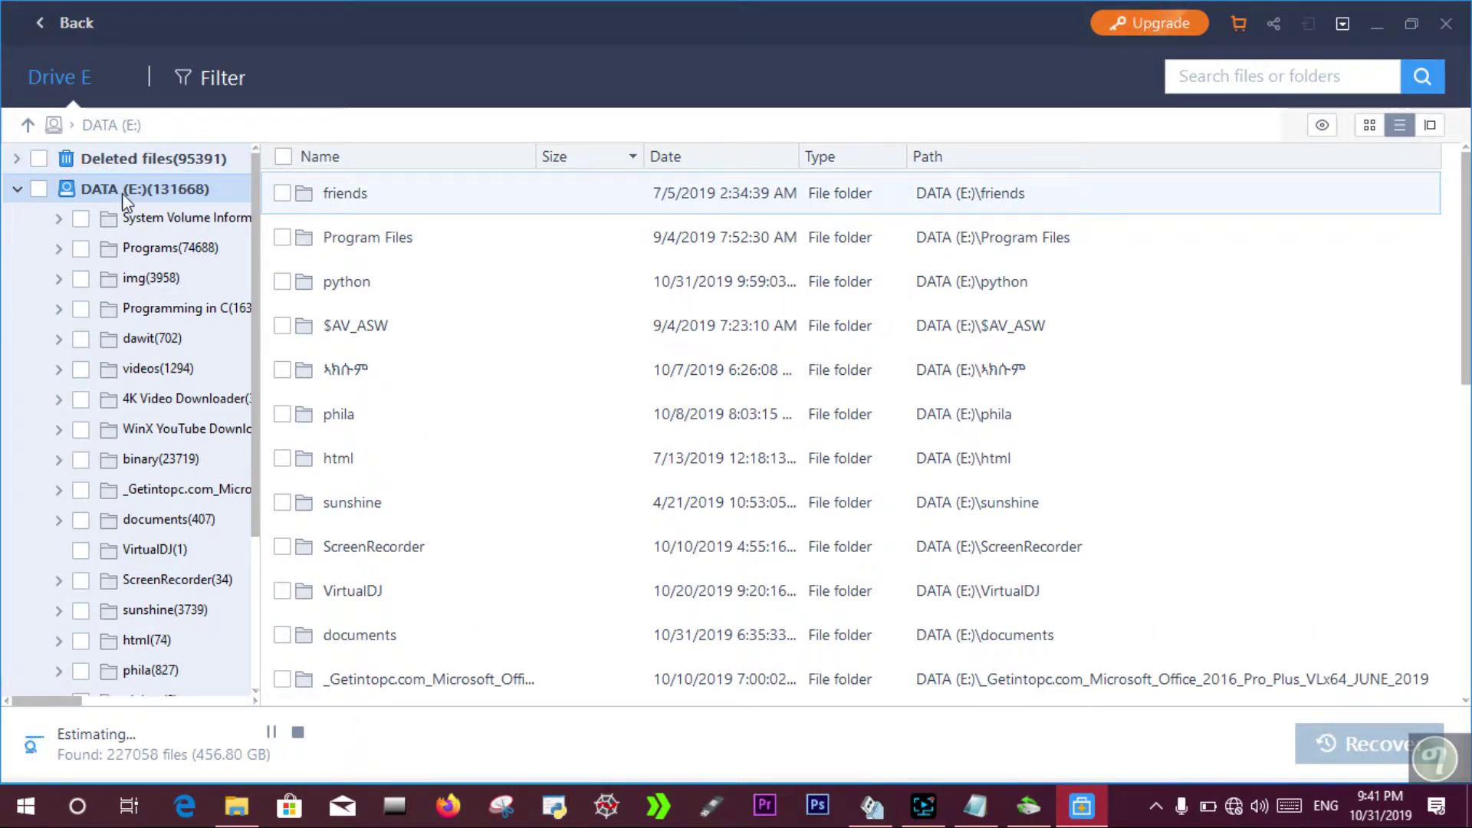
click(92, 163)
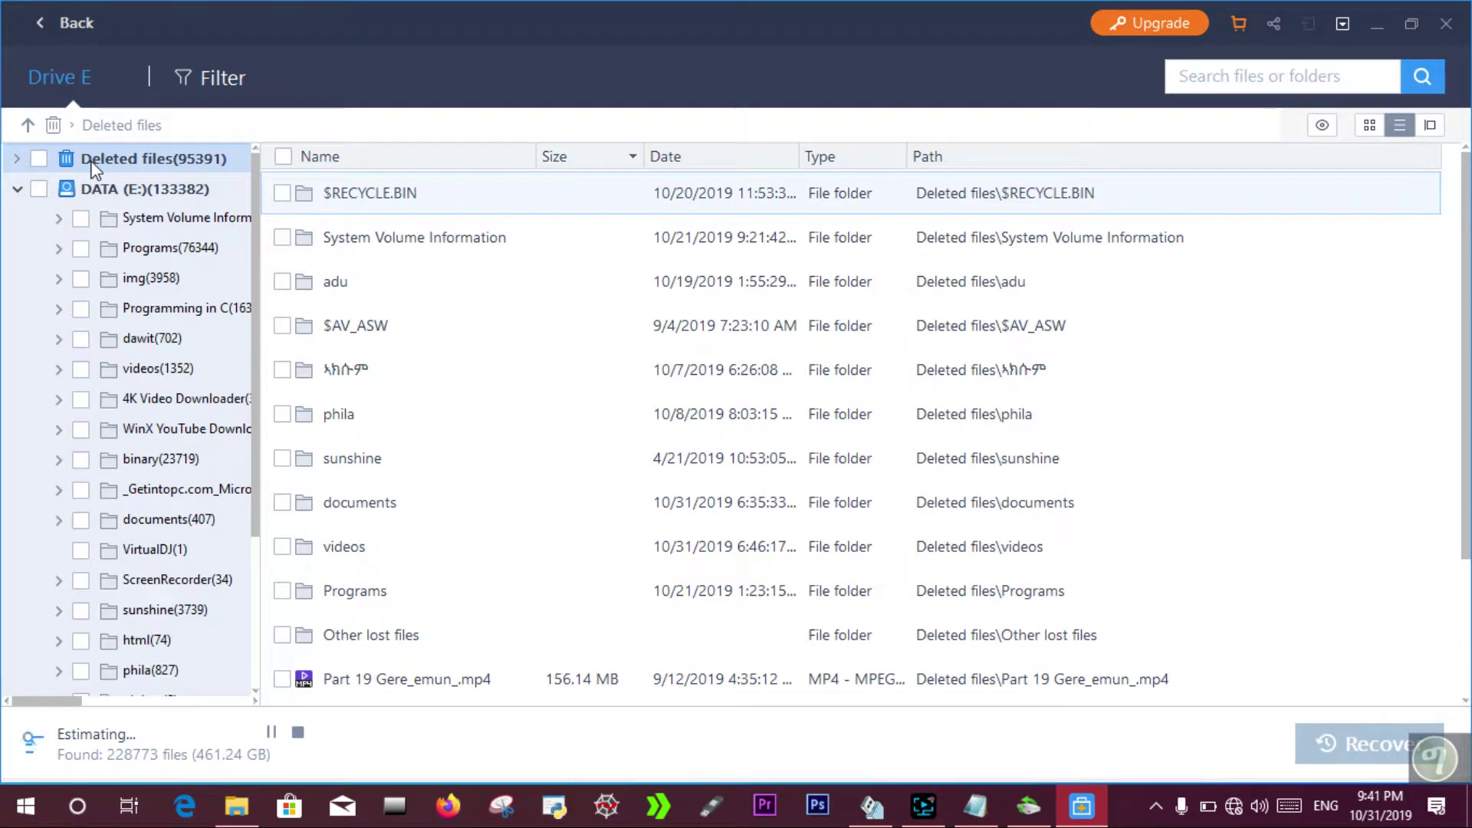
click(17, 159)
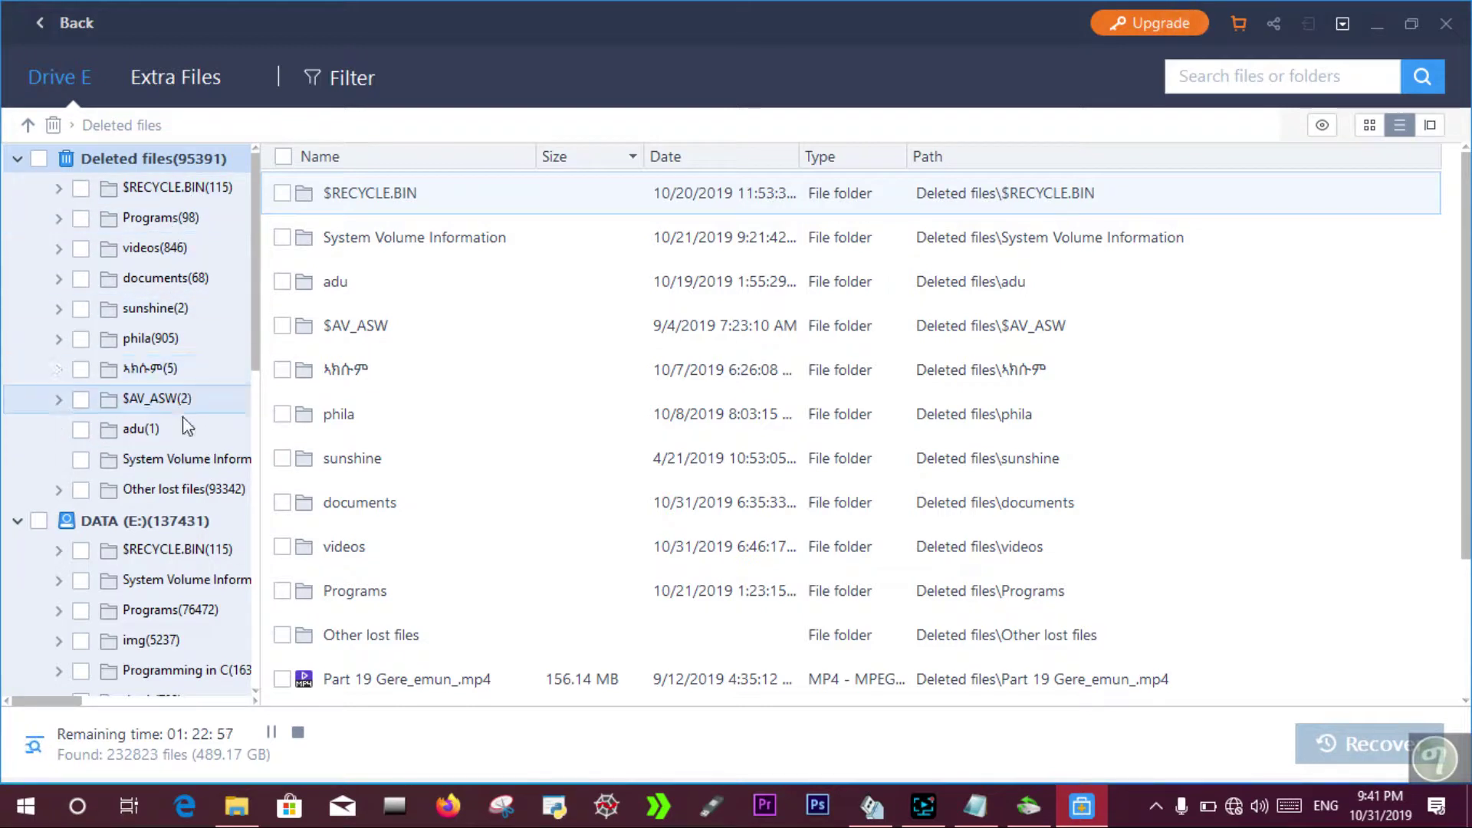
Mark the bahire-hasb ethiopian-church-calendar PDF in the deleted documents folder, try to recover it, and dismiss the upgrade offer
click(179, 292)
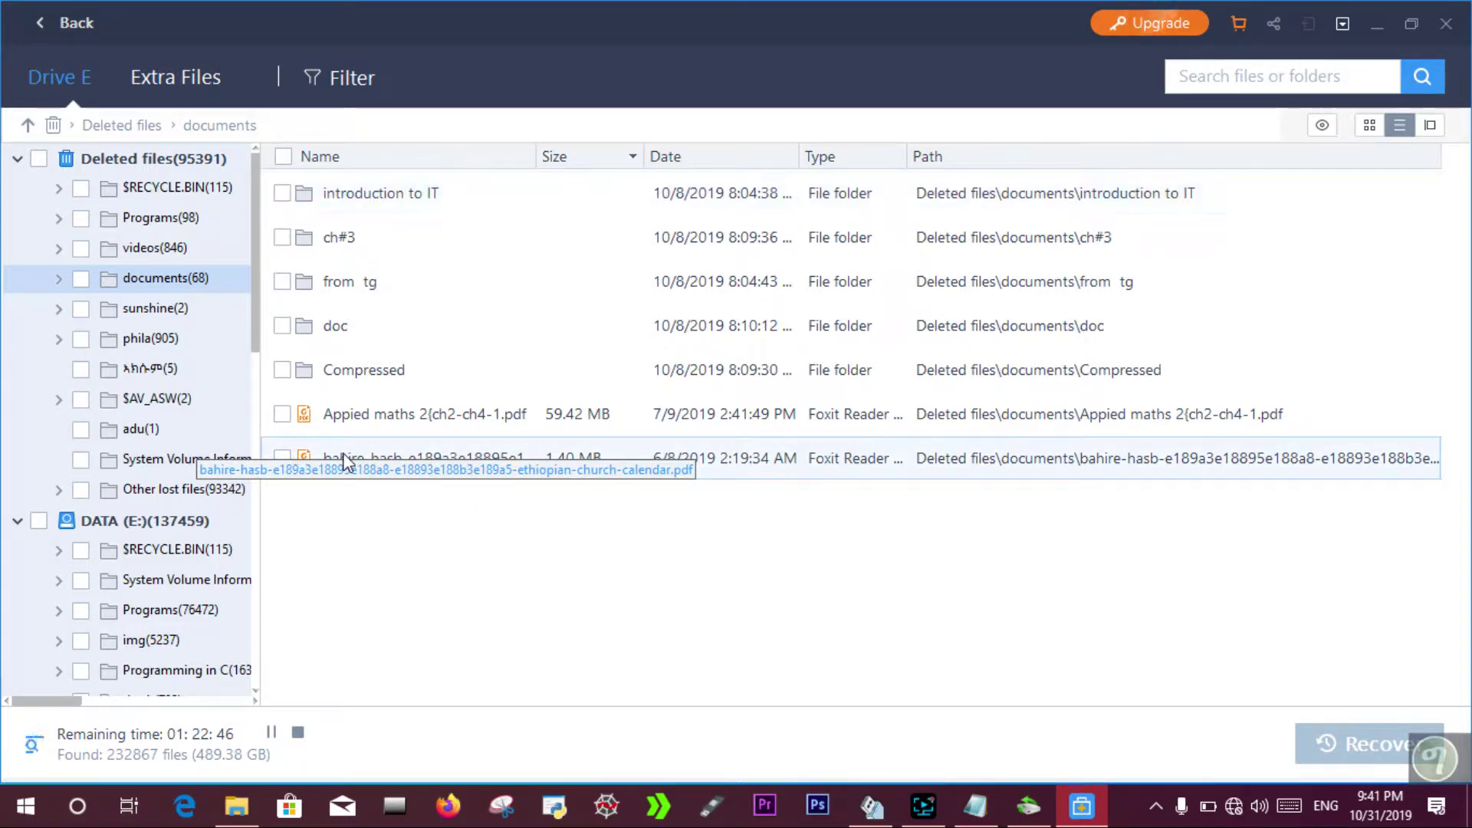
click(283, 458)
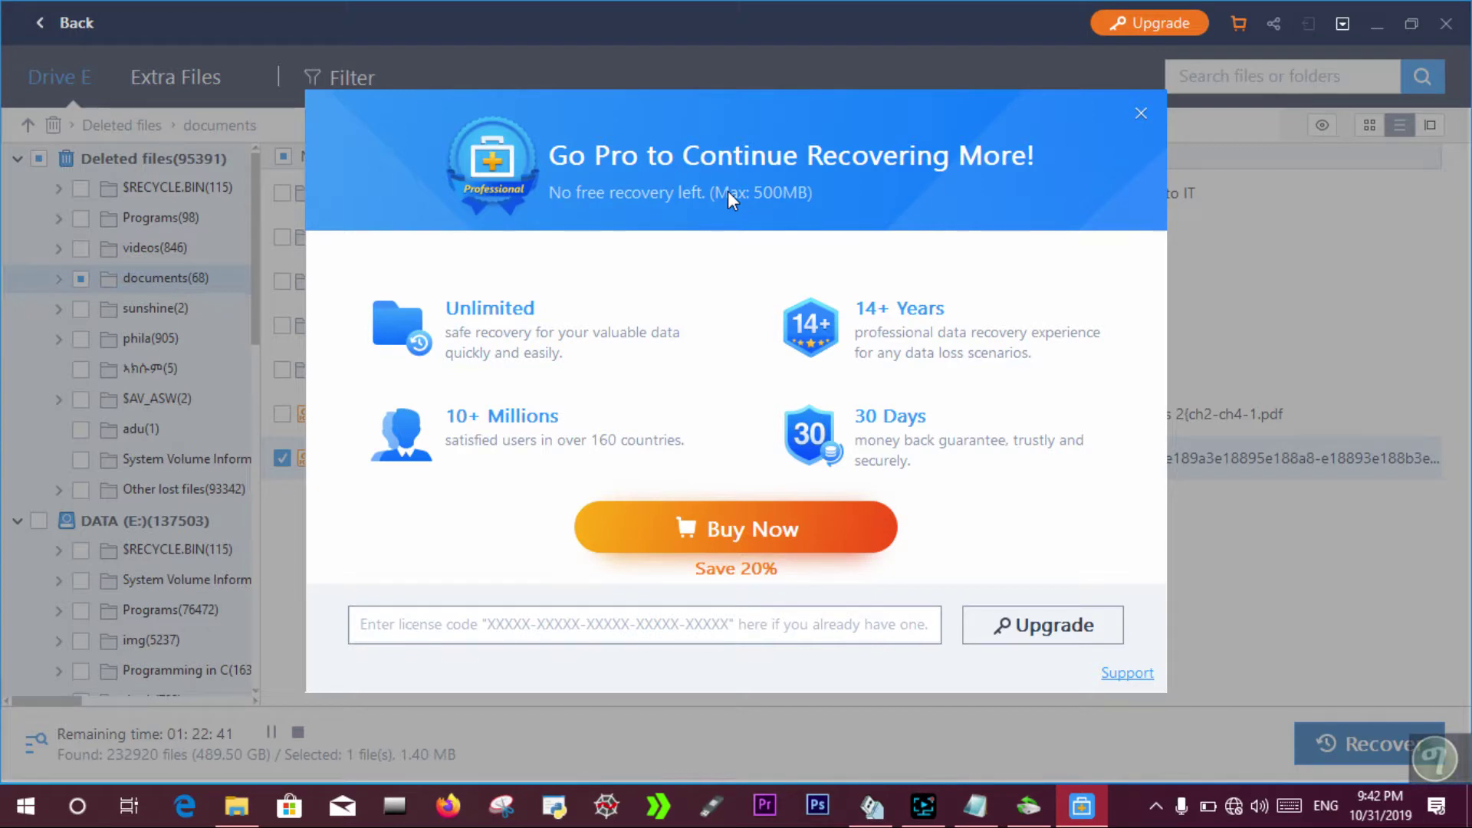
click(1142, 116)
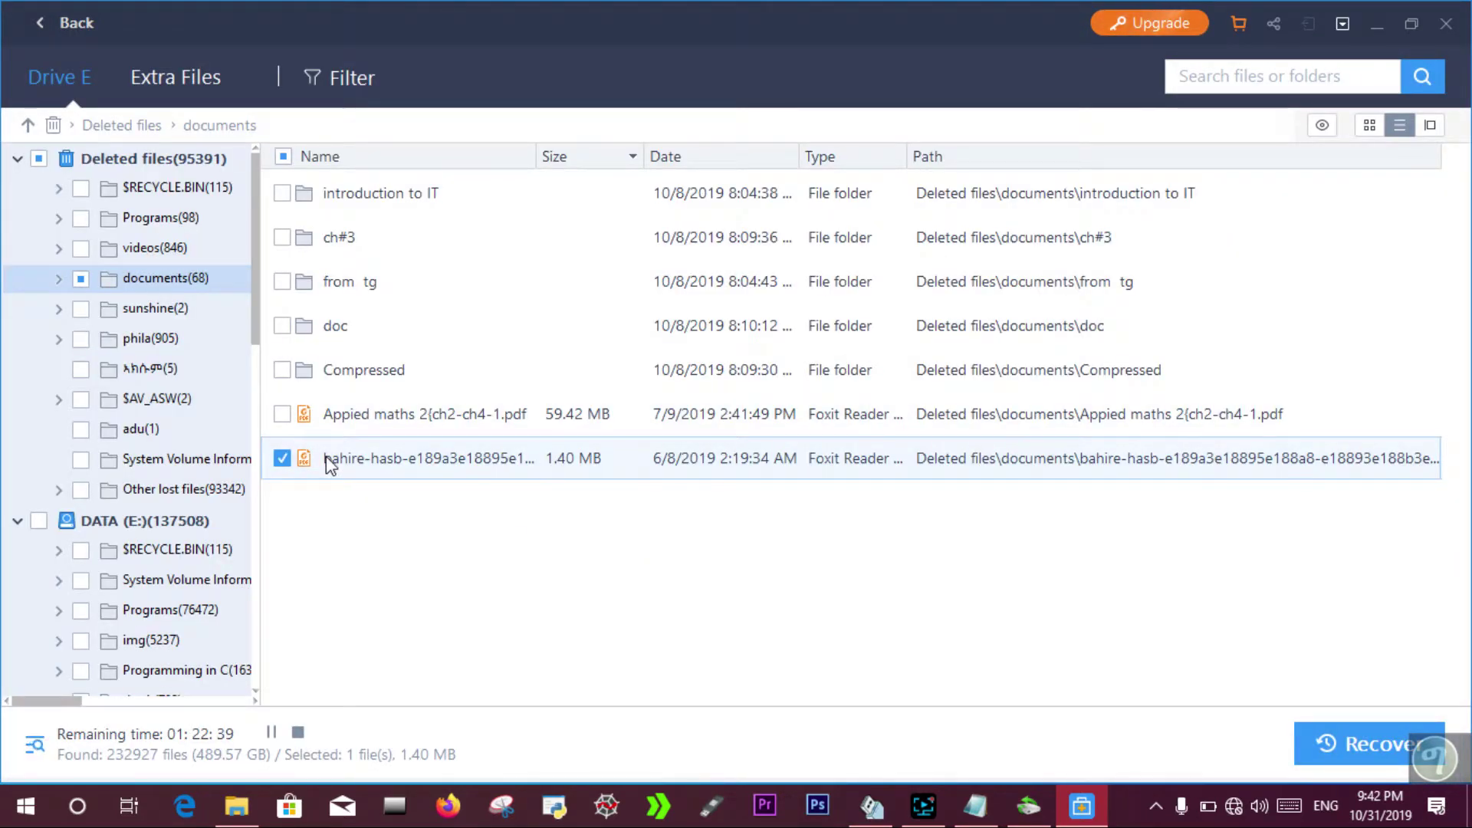
Preview ETRG.mp4 and the A.Dogs.Purpose.2017.HDRip.XViD-ETRG.avi movie from the deleted videos folder, and close the preview
click(192, 256)
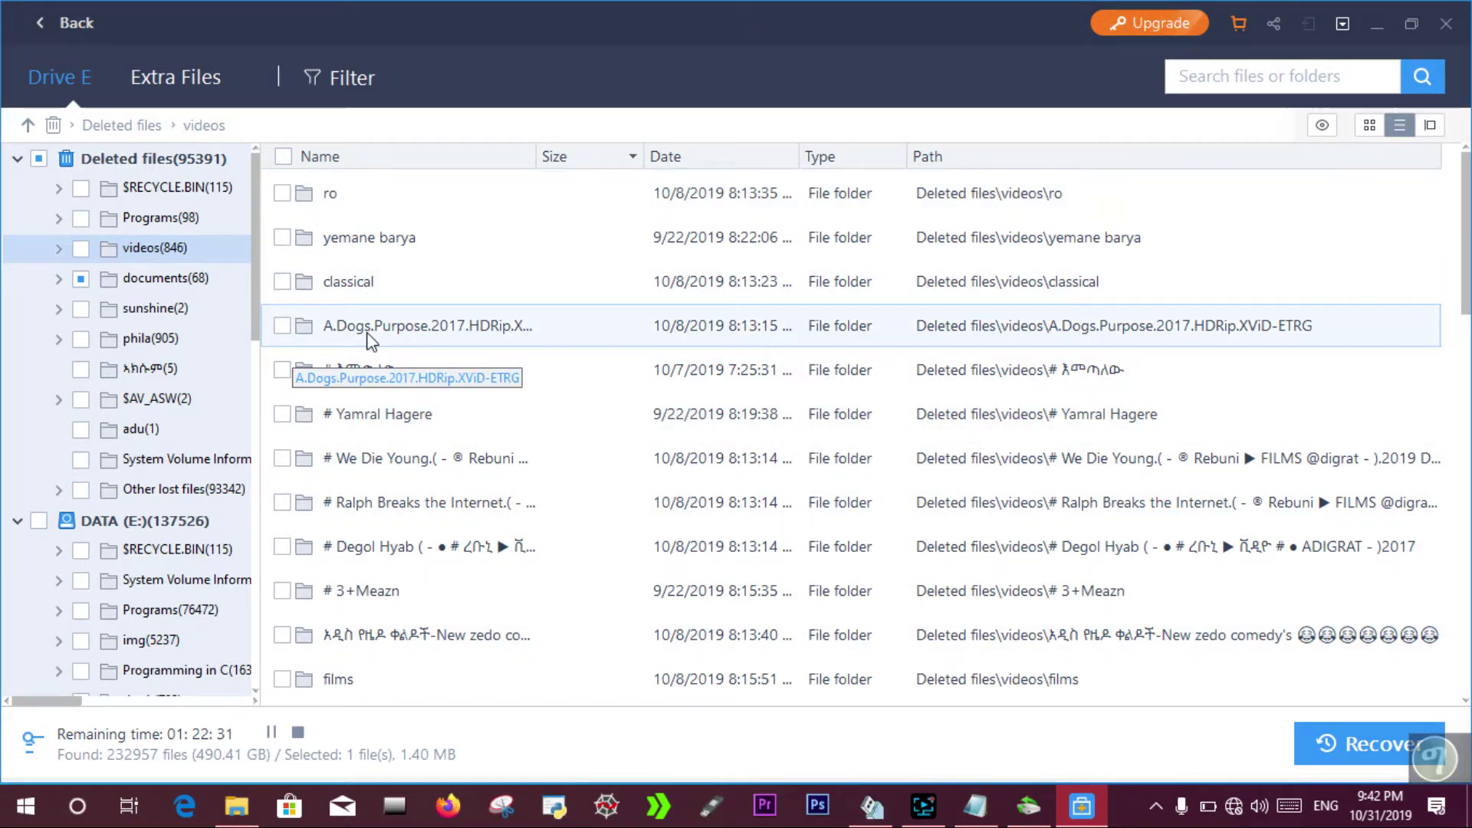
double_click(365, 335)
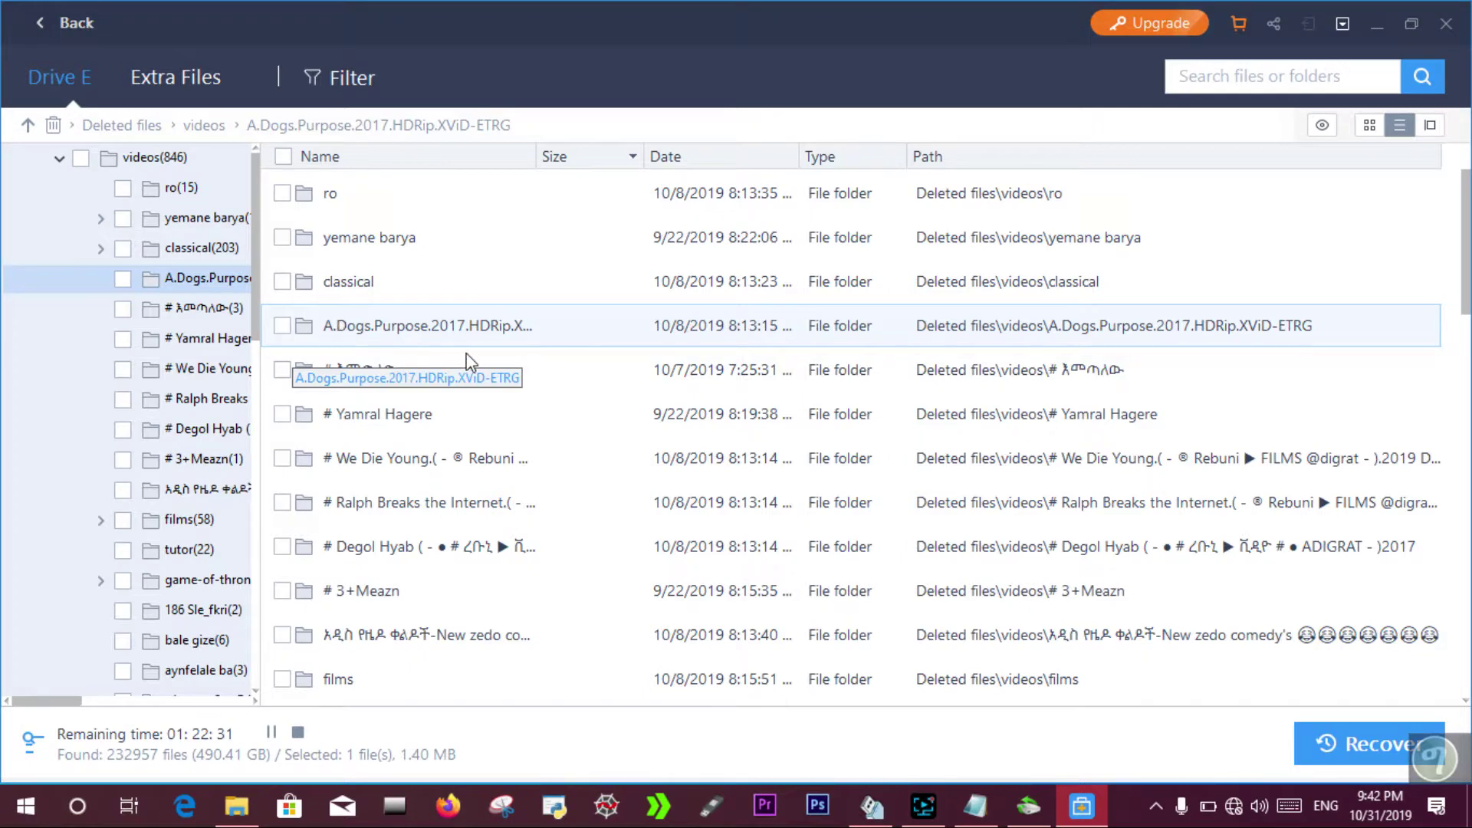
double_click(576, 330)
double_click(547, 328)
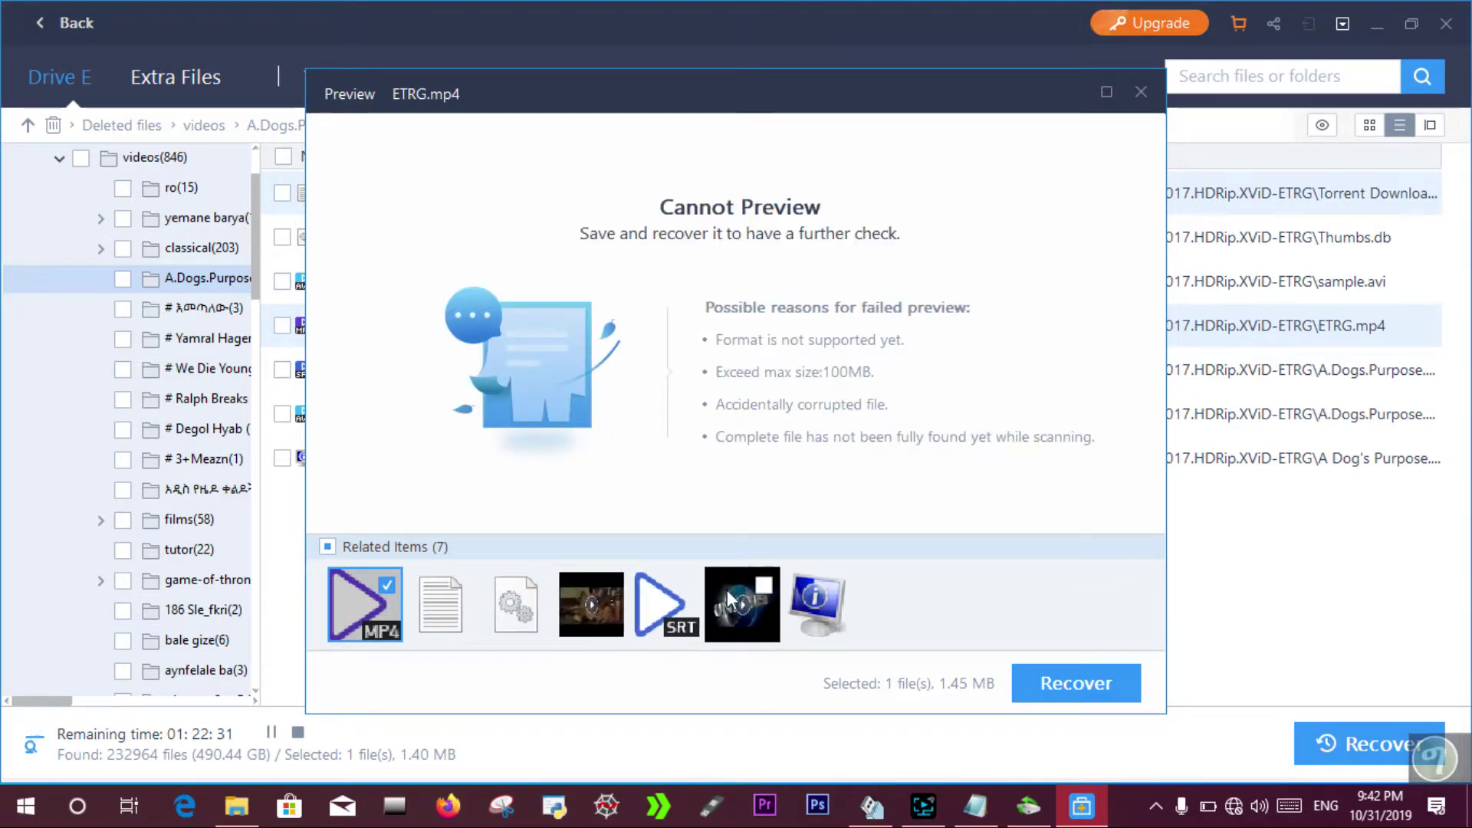
click(747, 606)
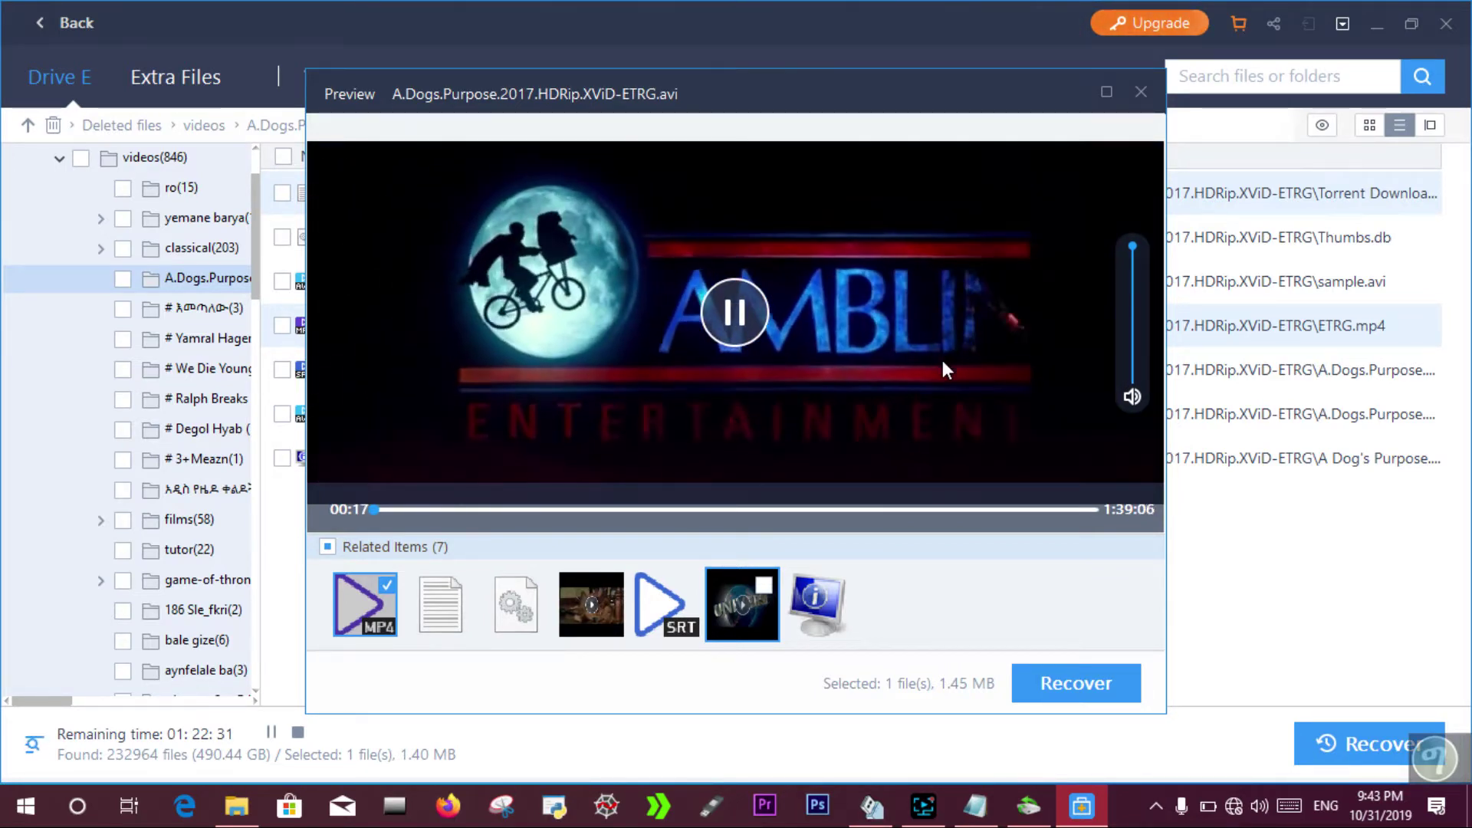
click(1140, 93)
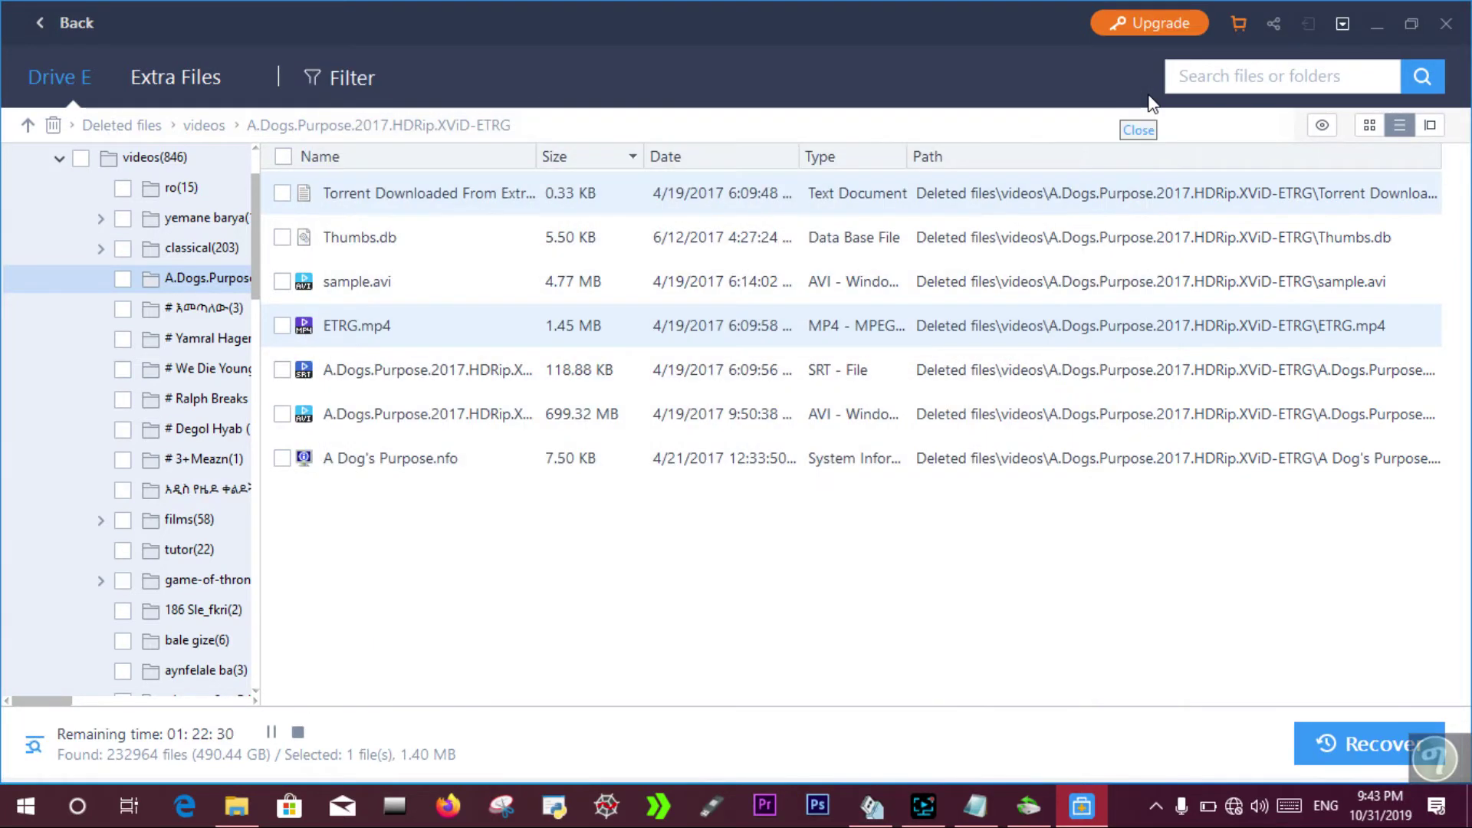
Exit EaseUS Data Recovery Wizard mid-scan and switch to Wise Data Recovery to review the found files, highlighting Chapter-6 -Computer Language.ppt
click(1446, 25)
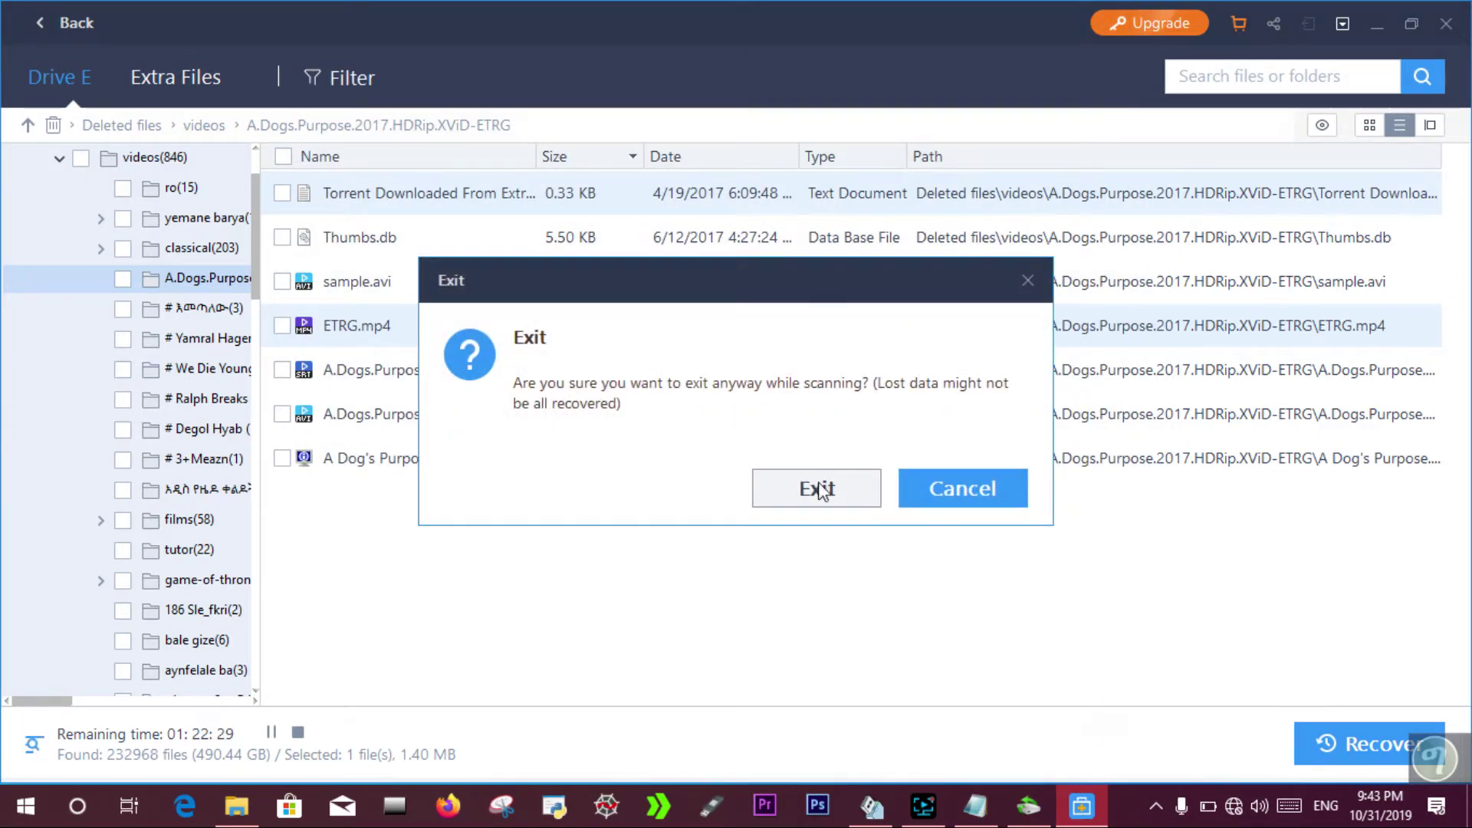
click(847, 487)
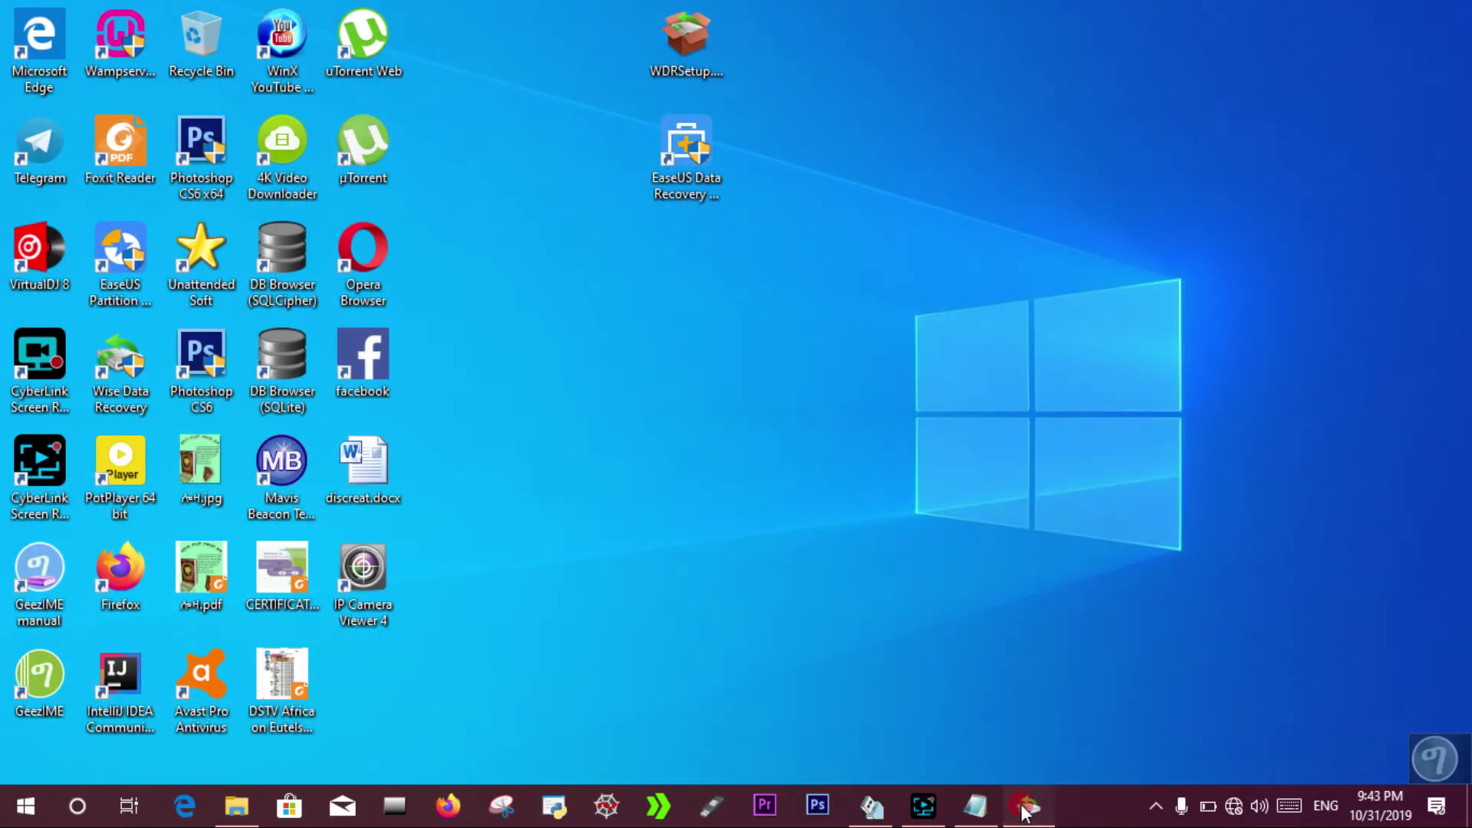
click(1026, 806)
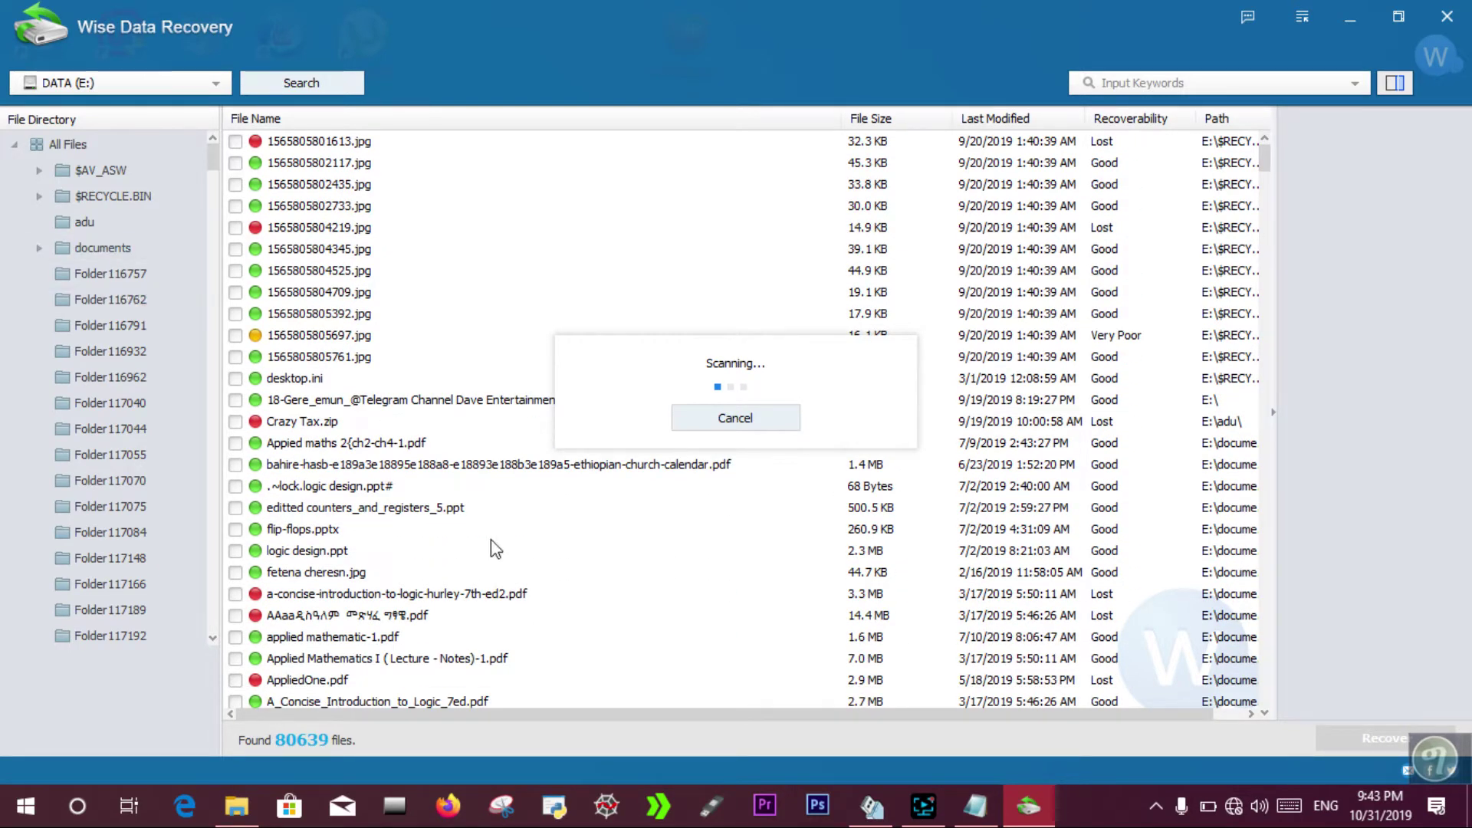
scroll(496, 549, down, 8)
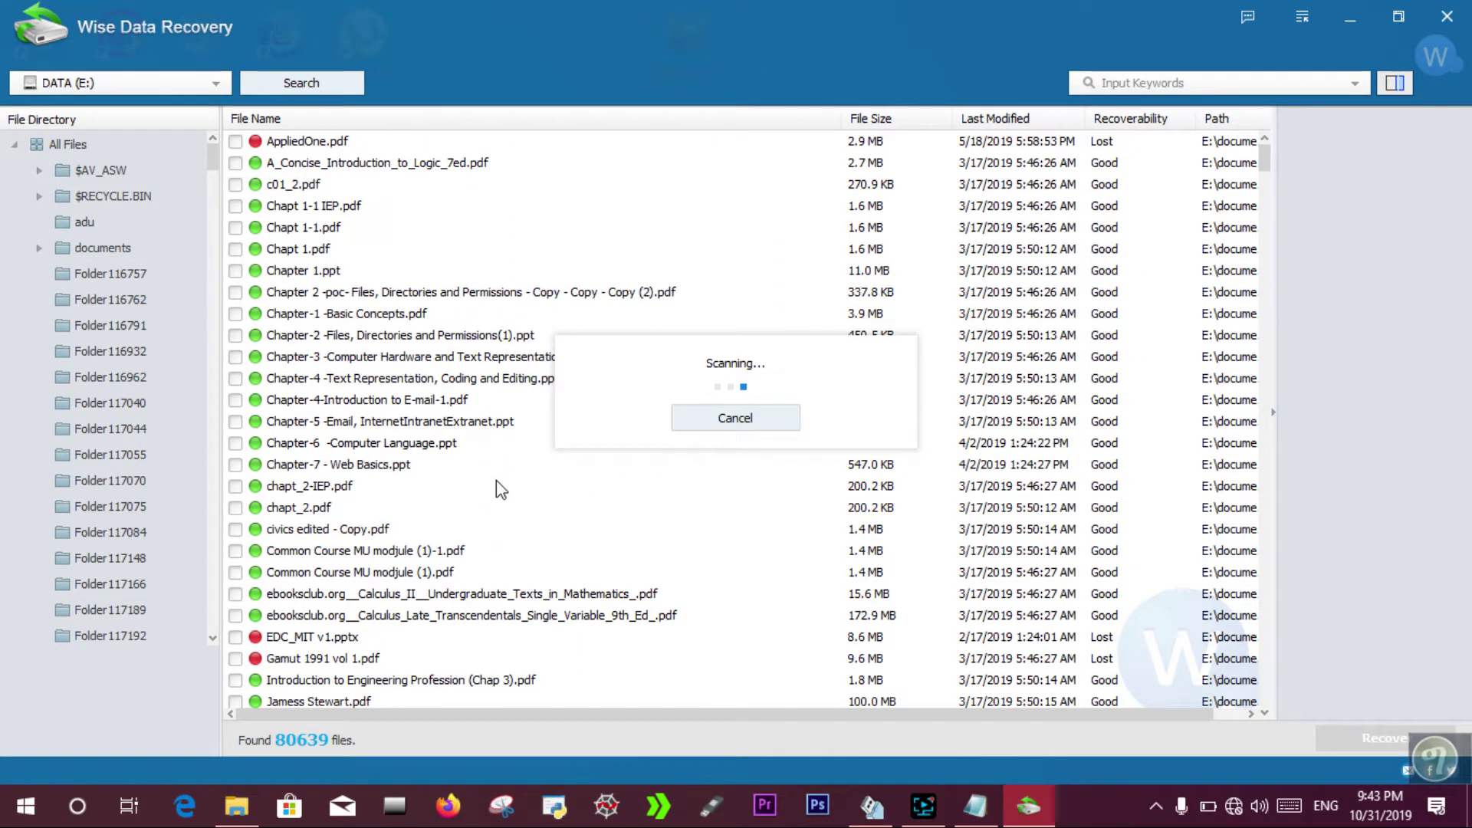
click(418, 440)
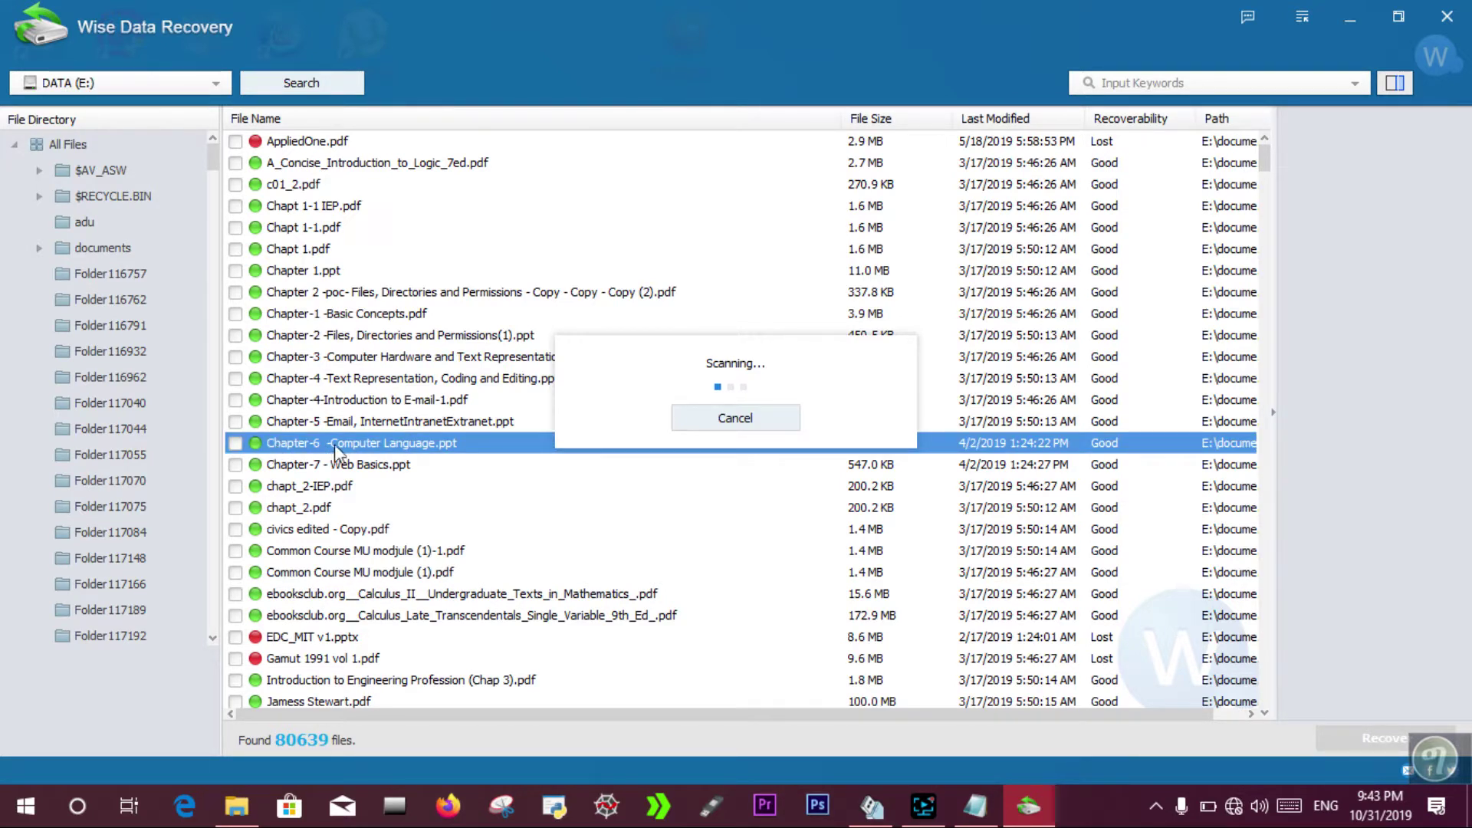
Mark Chapter-6 -Computer Language.ppt in the found files and start recovering it
click(237, 447)
click(236, 445)
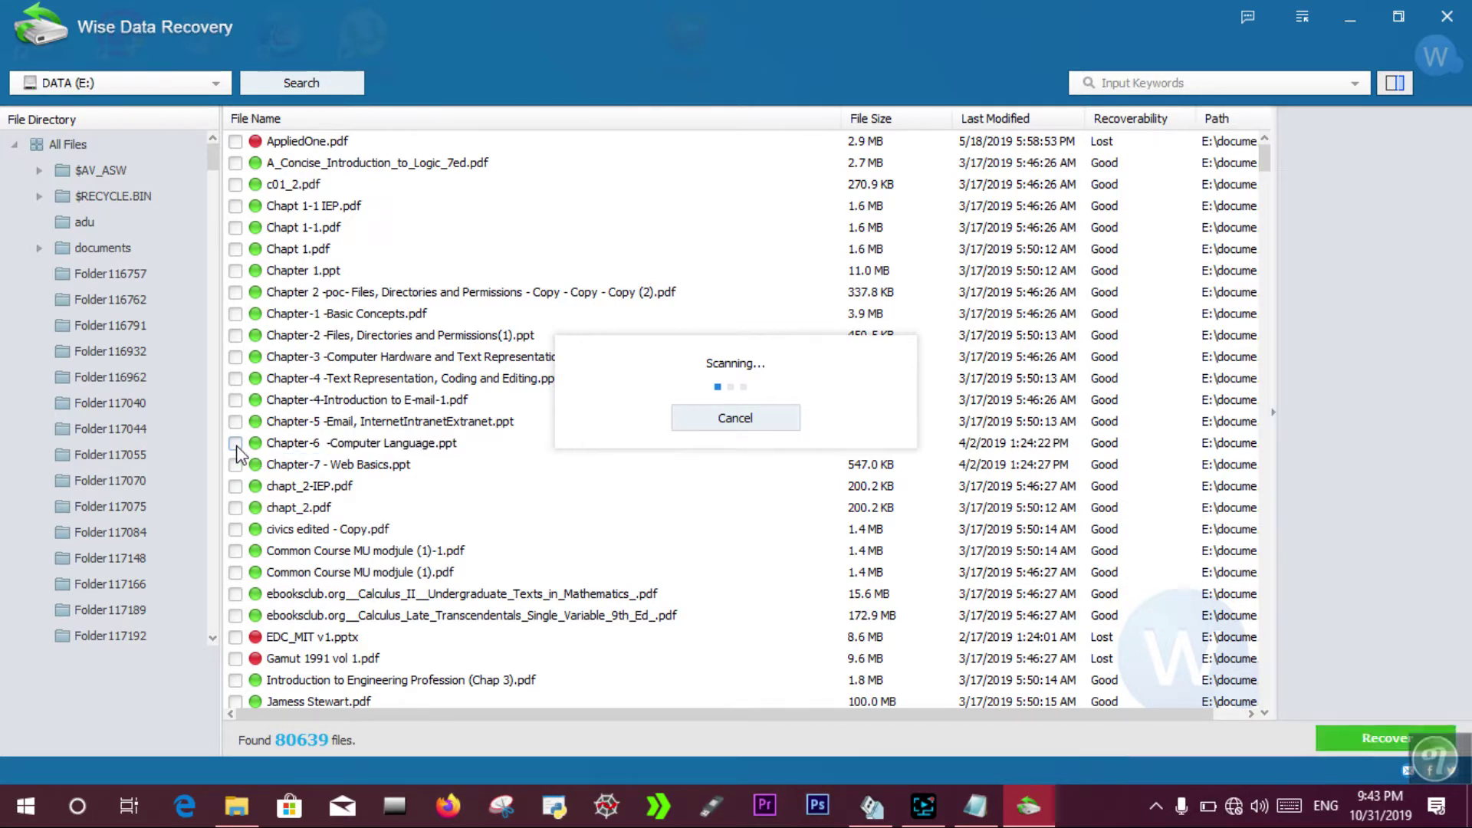
click(322, 445)
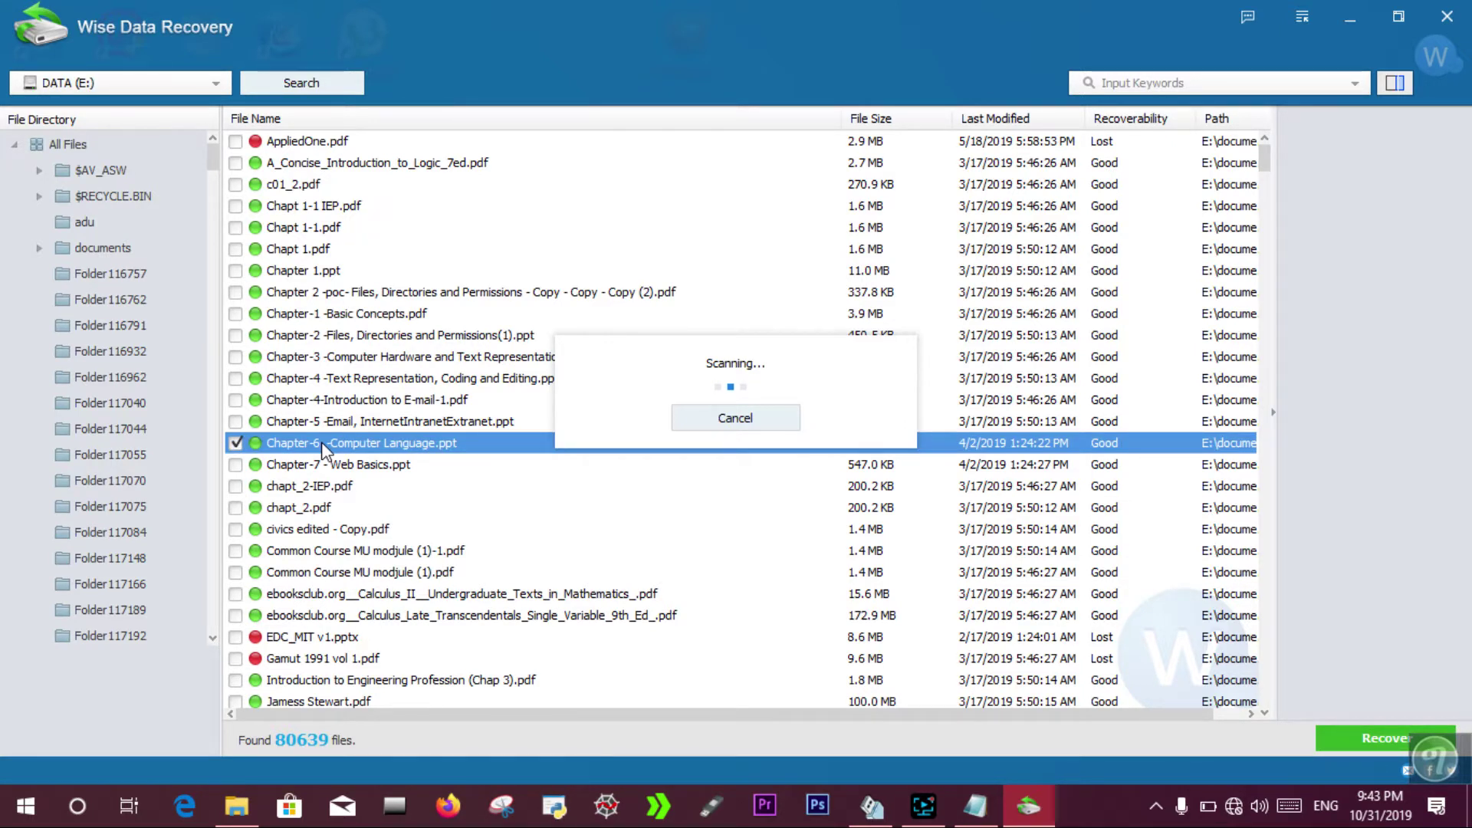
right_click(320, 442)
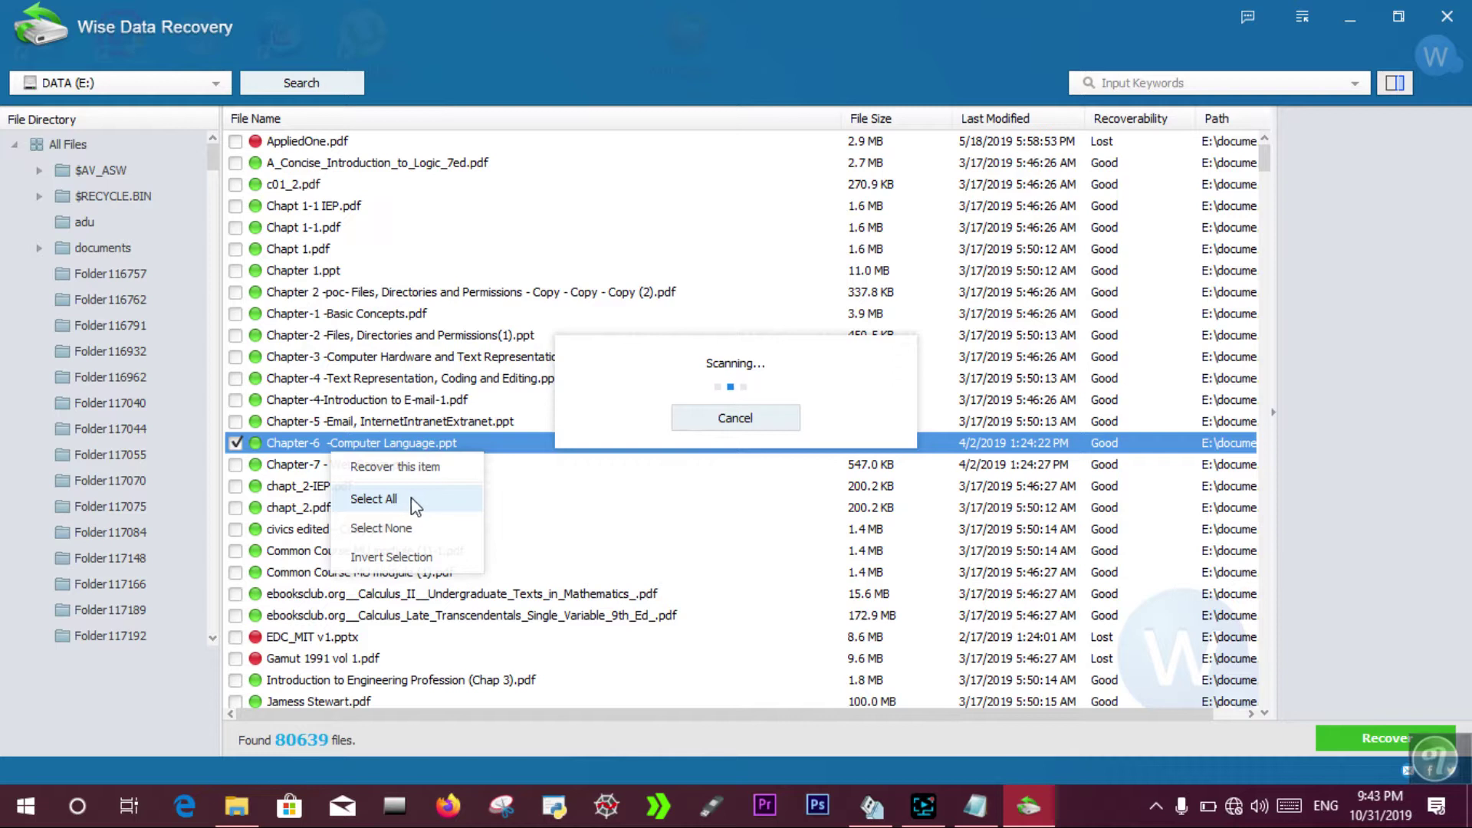
click(305, 446)
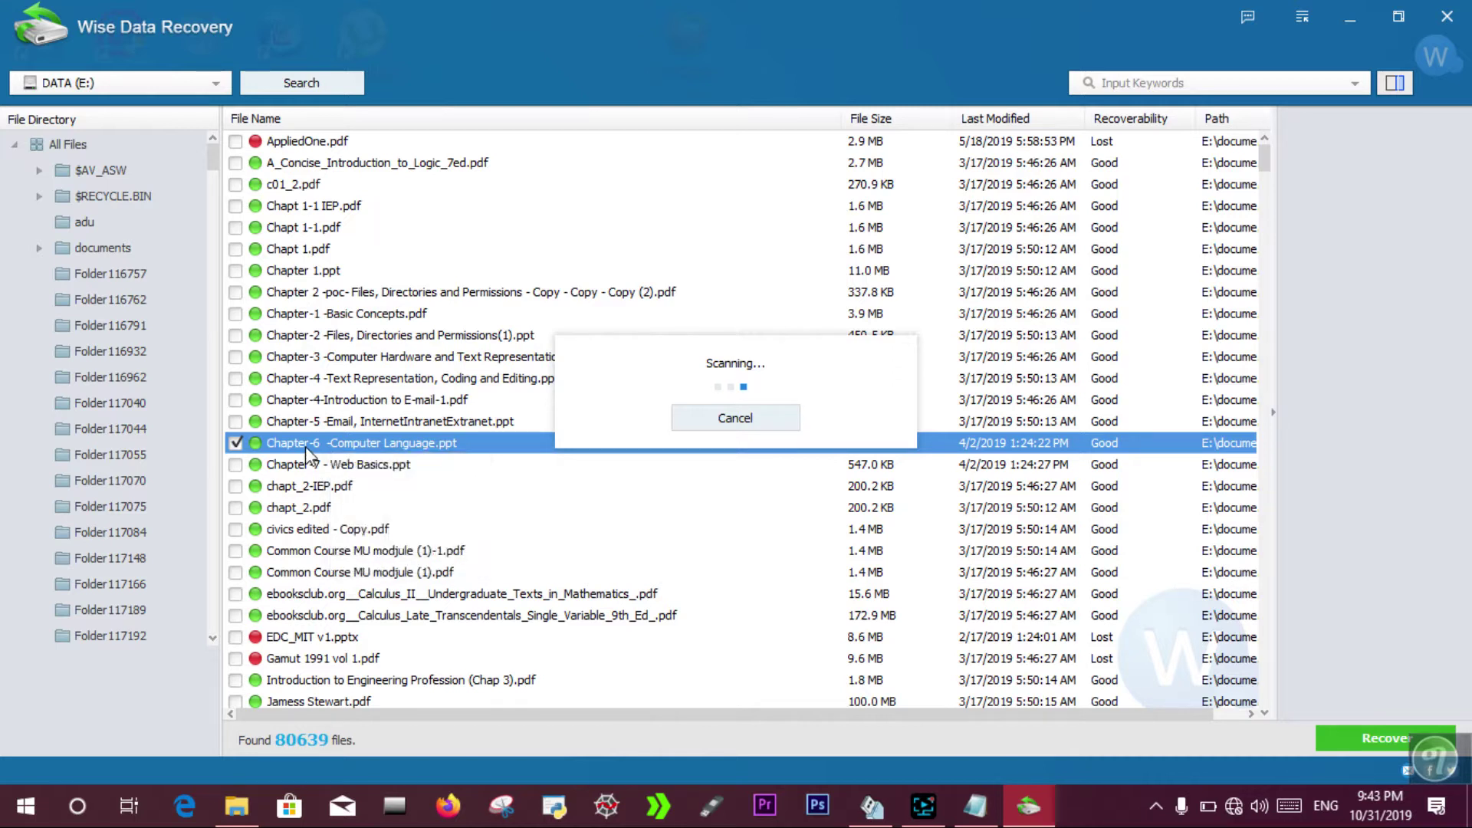
click(236, 446)
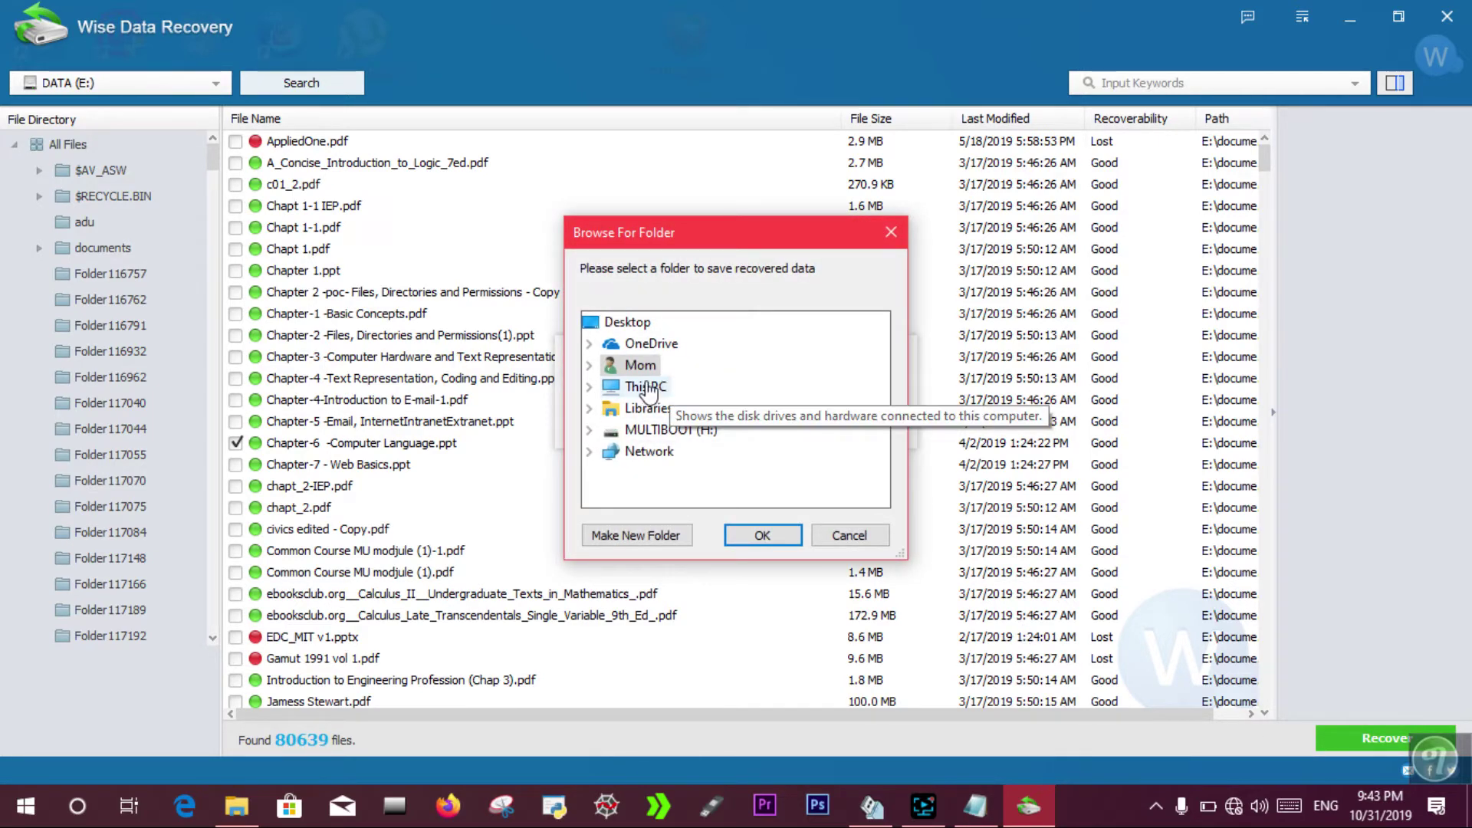
Save the recovered presentation to the Music folder under This PC, check it there, and close the folder window
click(592, 388)
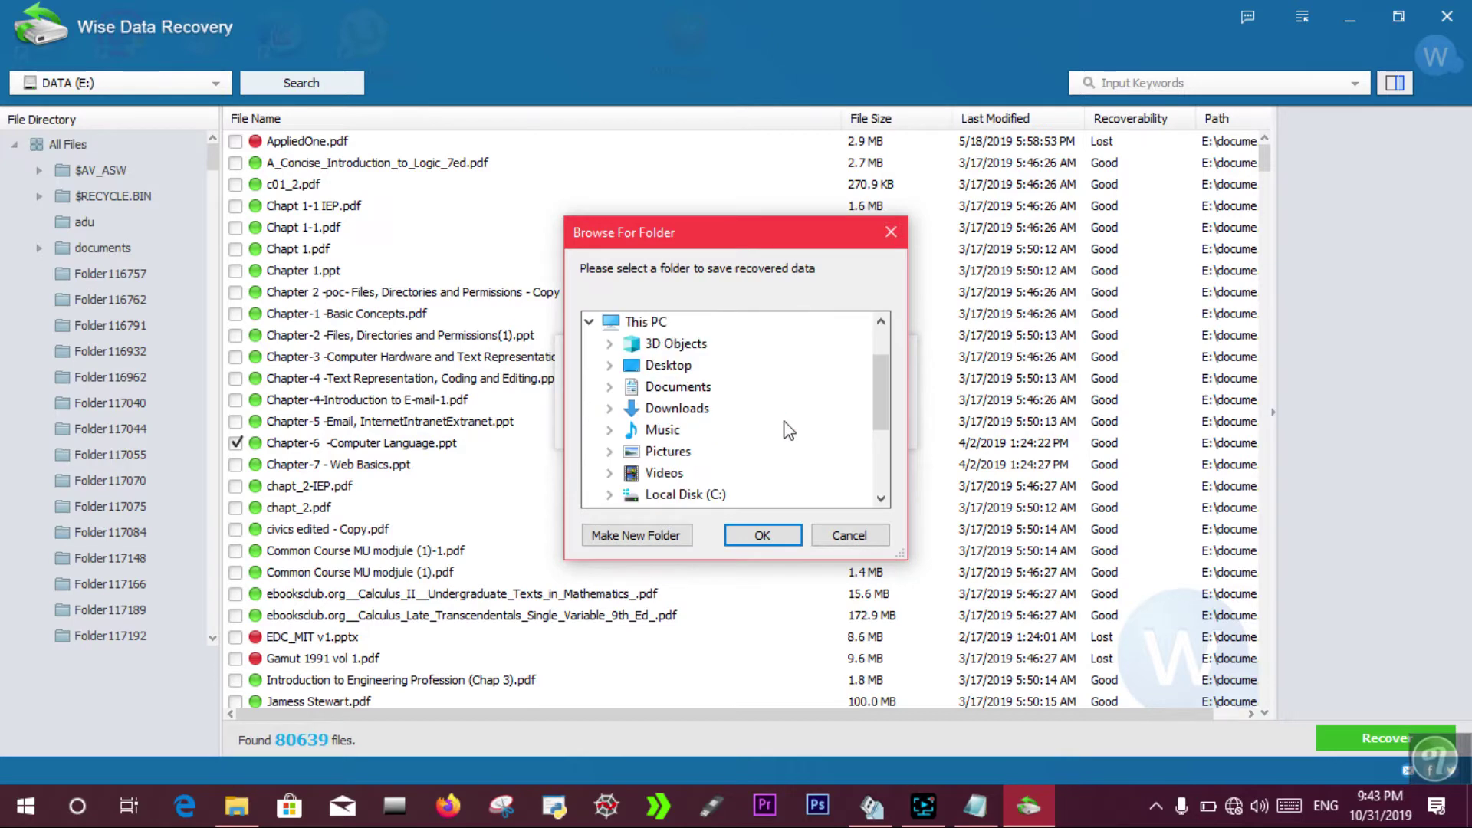
click(661, 433)
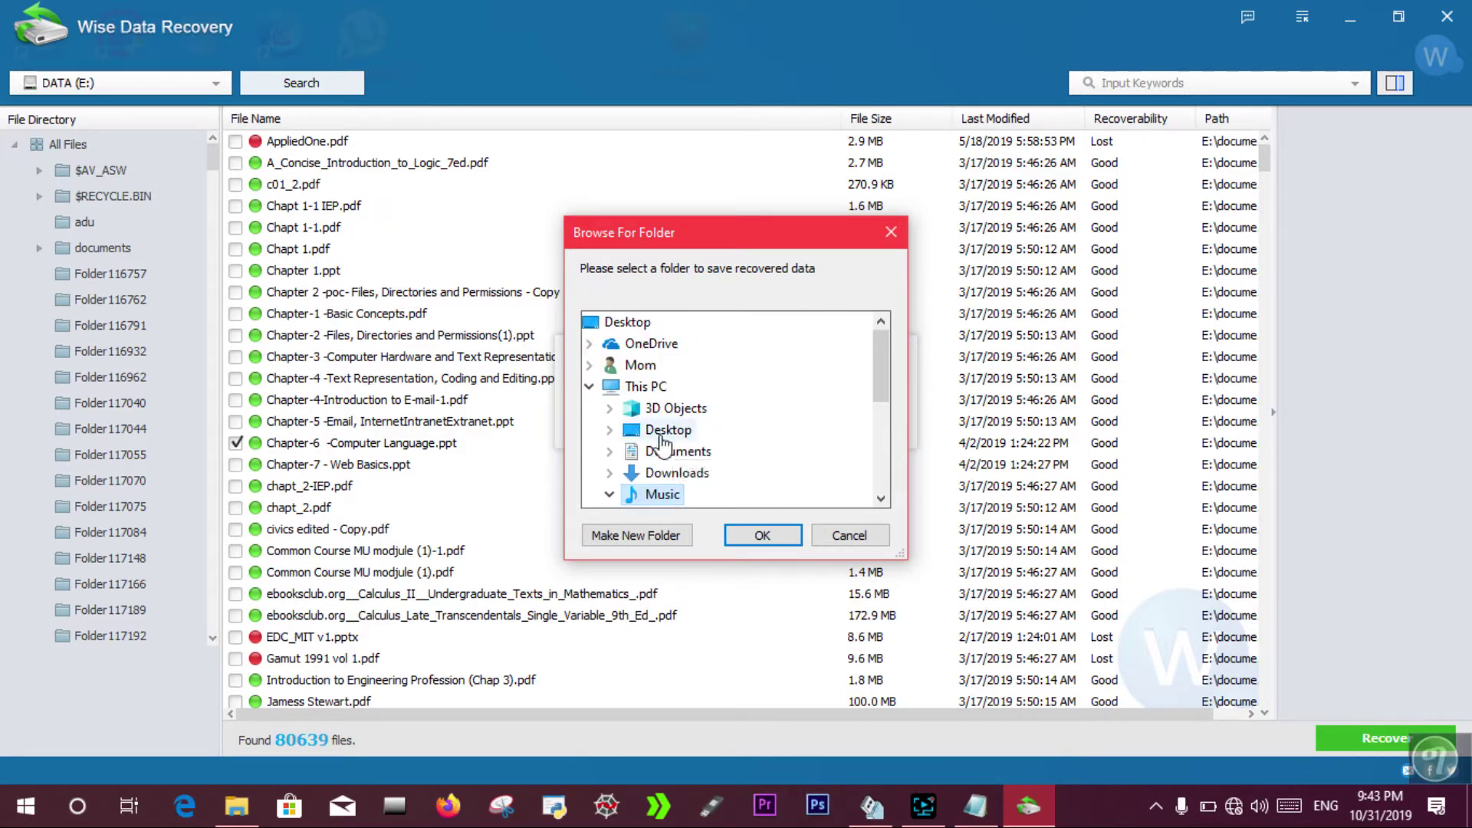
click(759, 535)
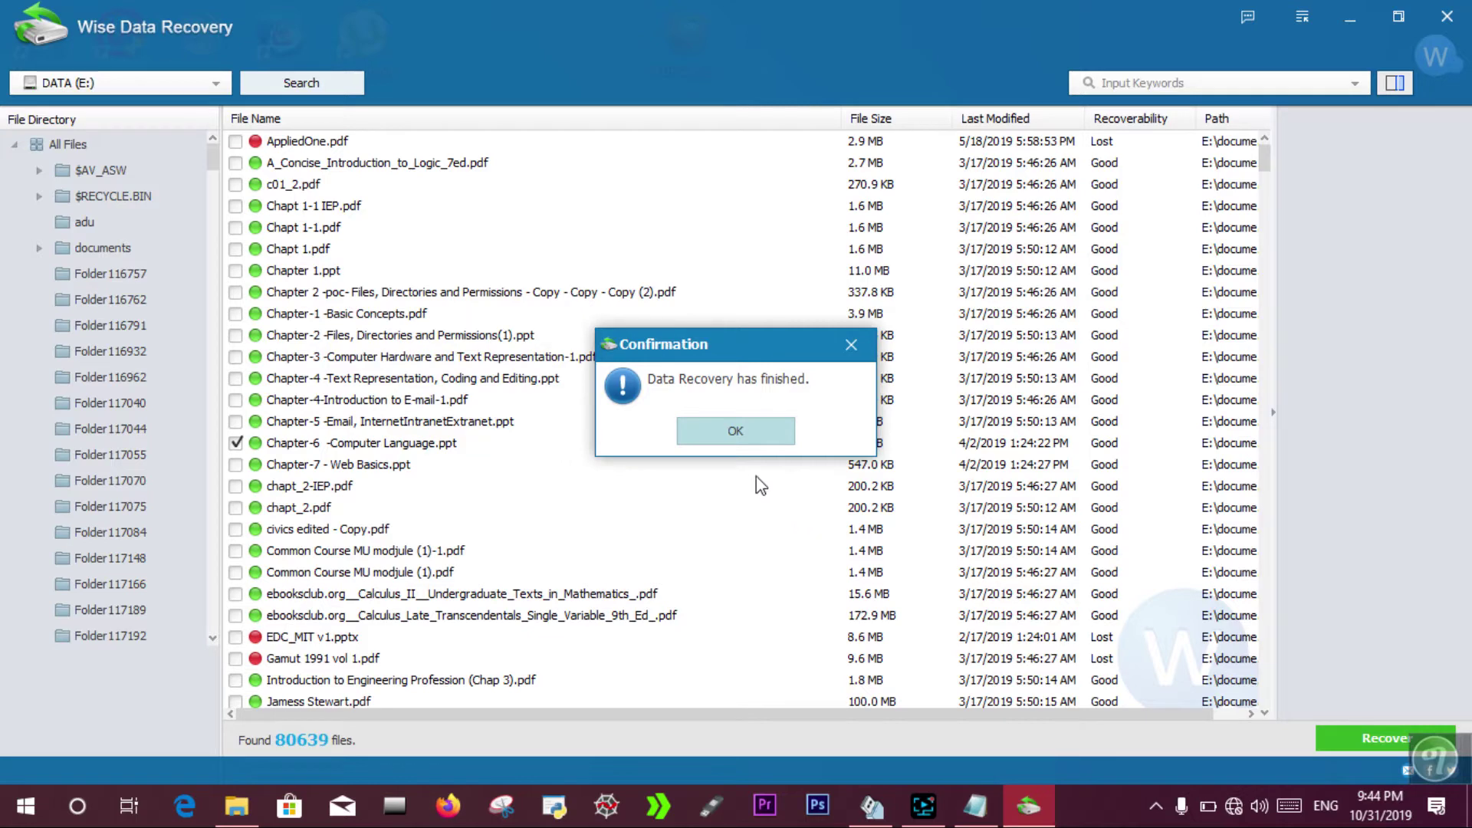
click(738, 424)
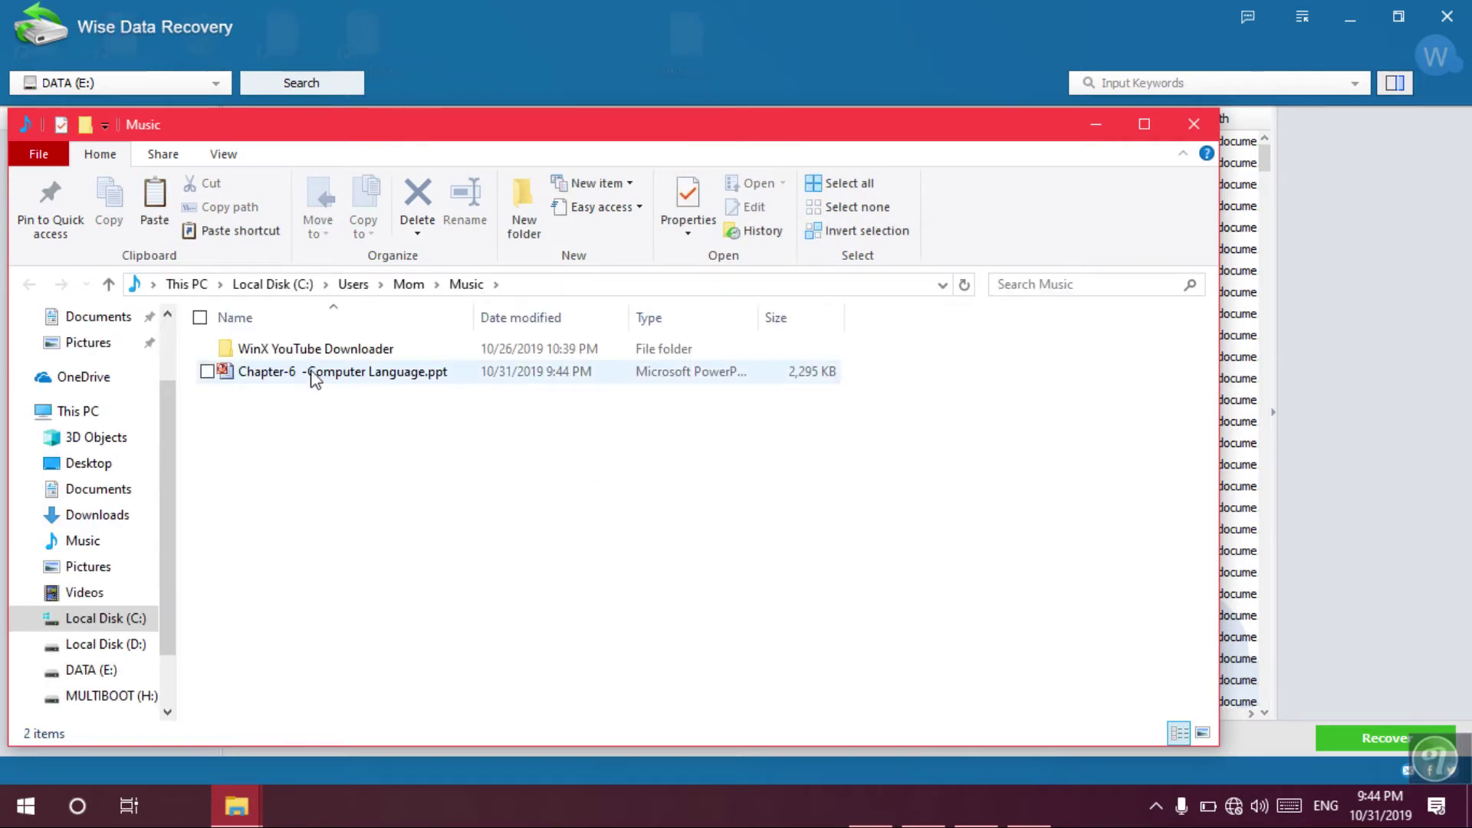
click(792, 571)
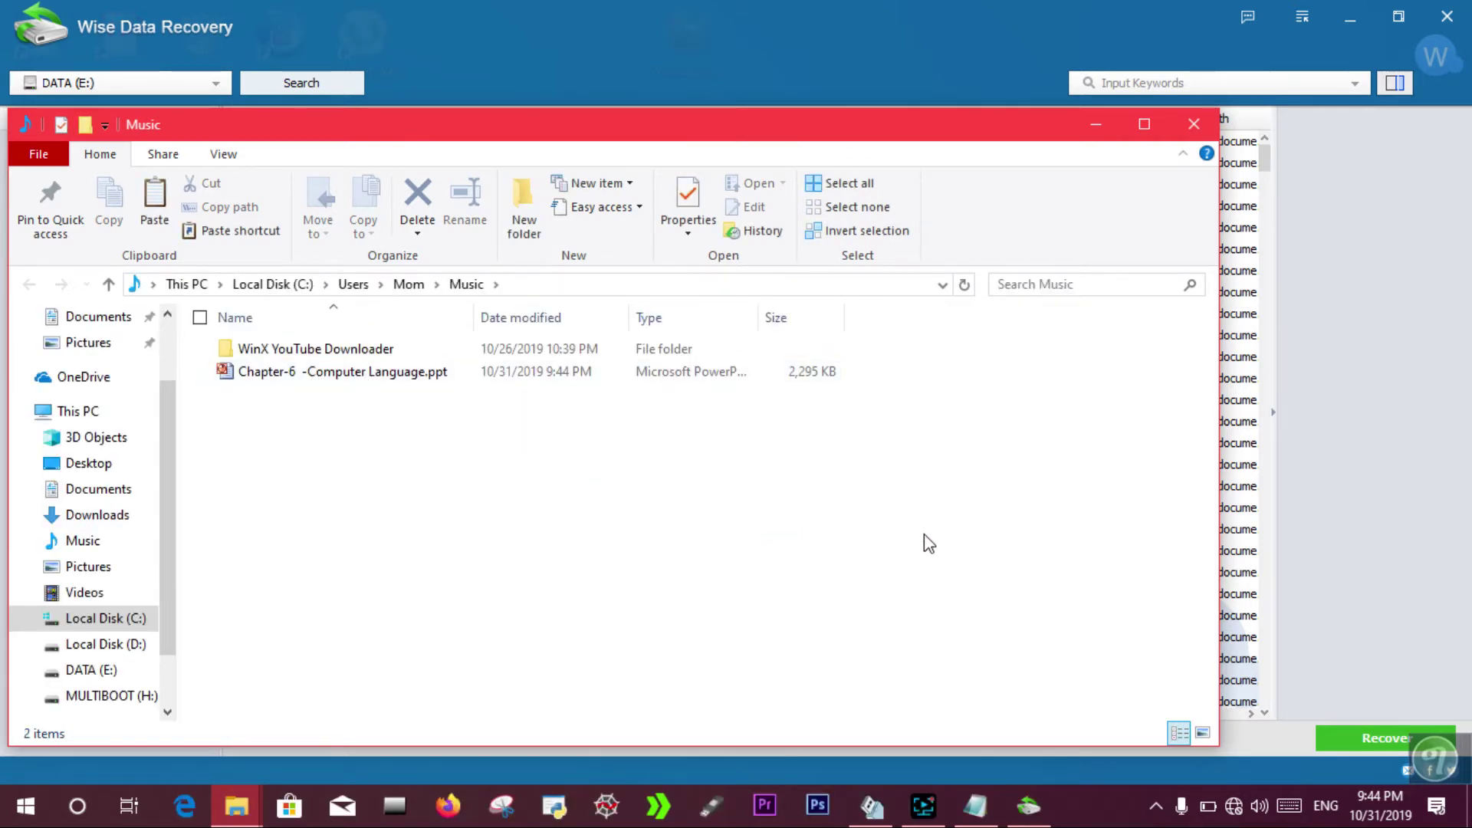
click(1199, 132)
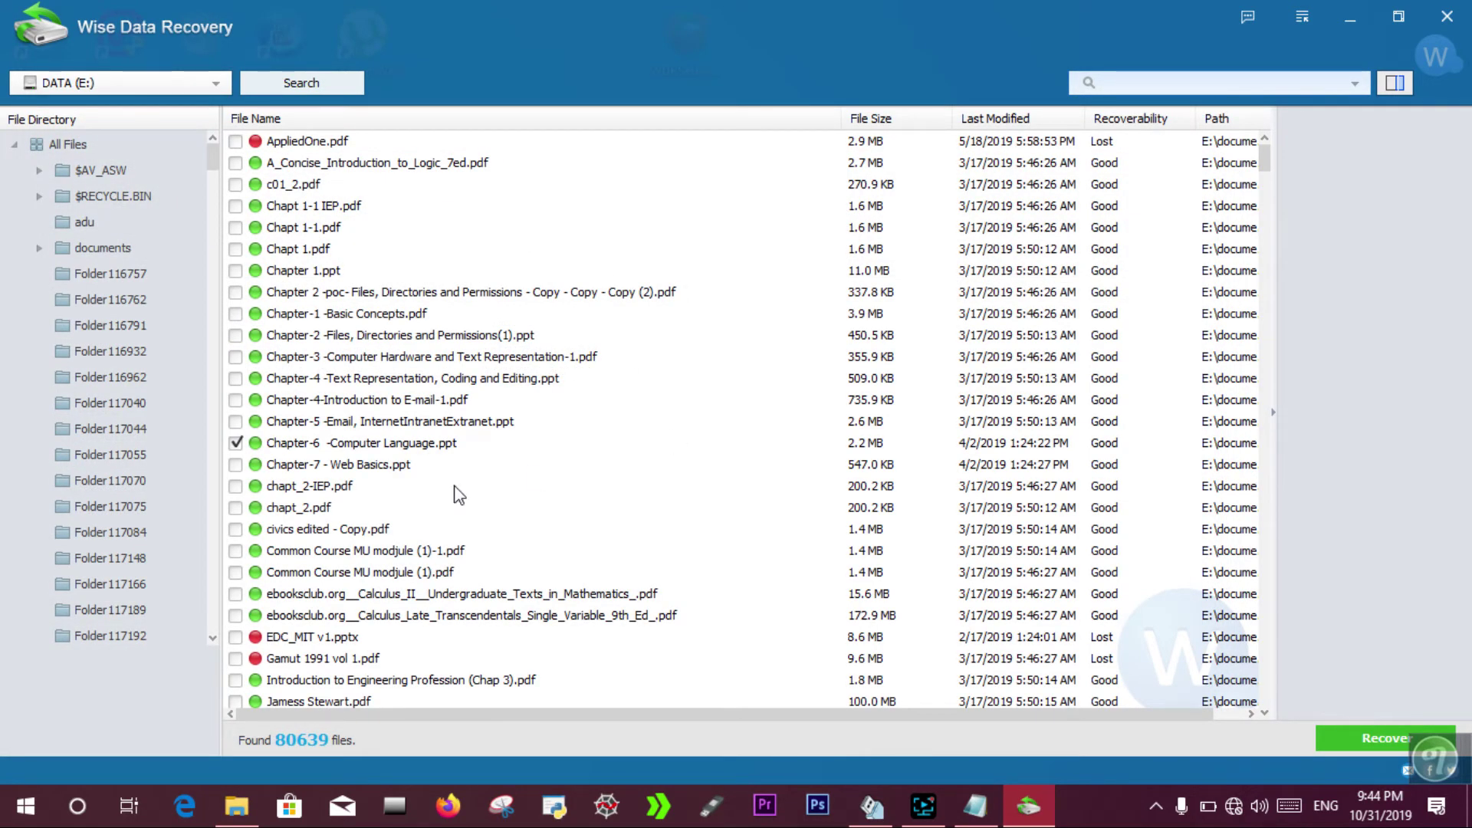
Return to the start of the found files and highlight the lost 14.4 MB PDF with the Amharic title
scroll(459, 494, up, 5)
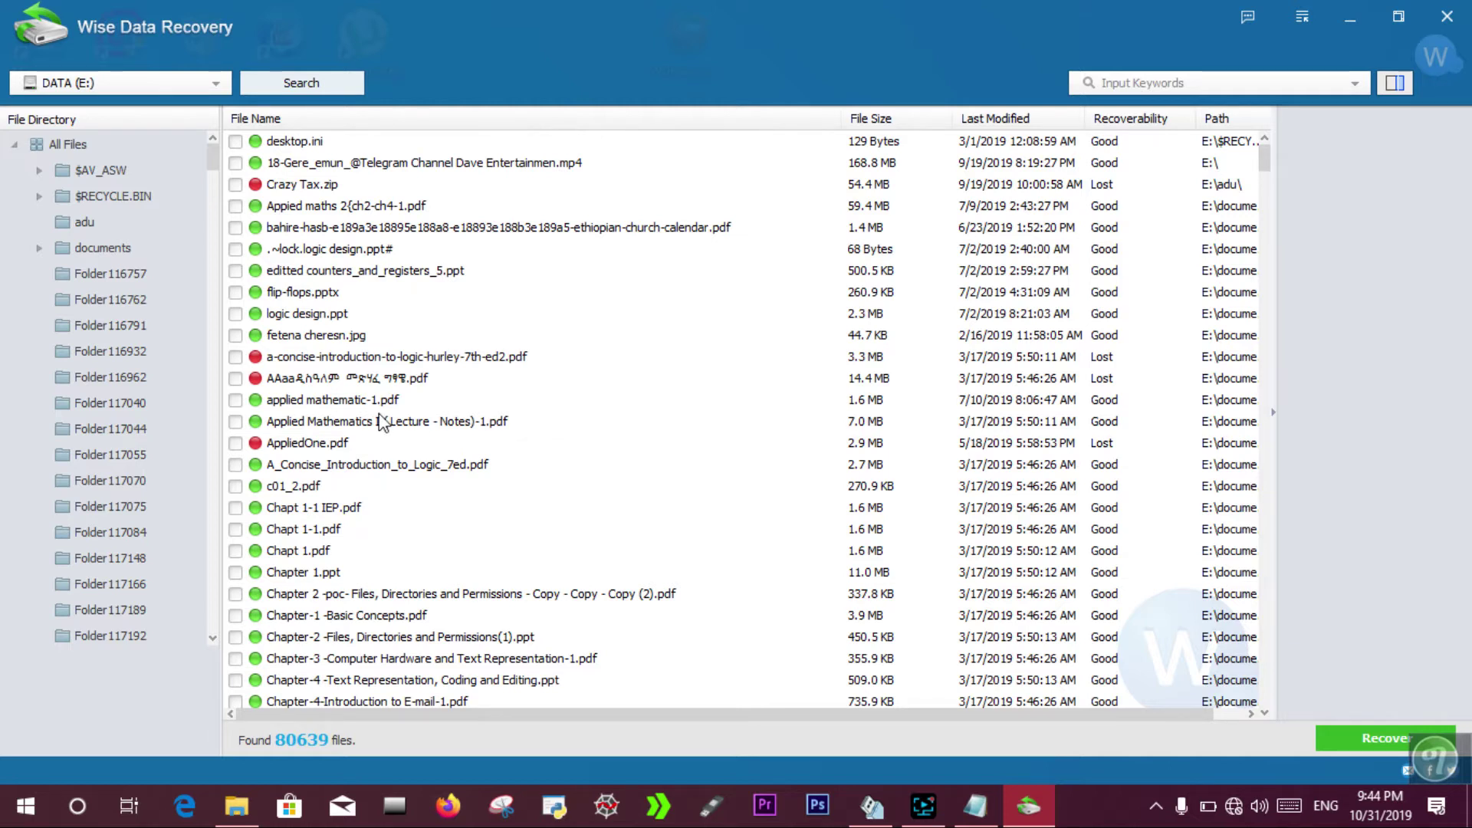
click(280, 378)
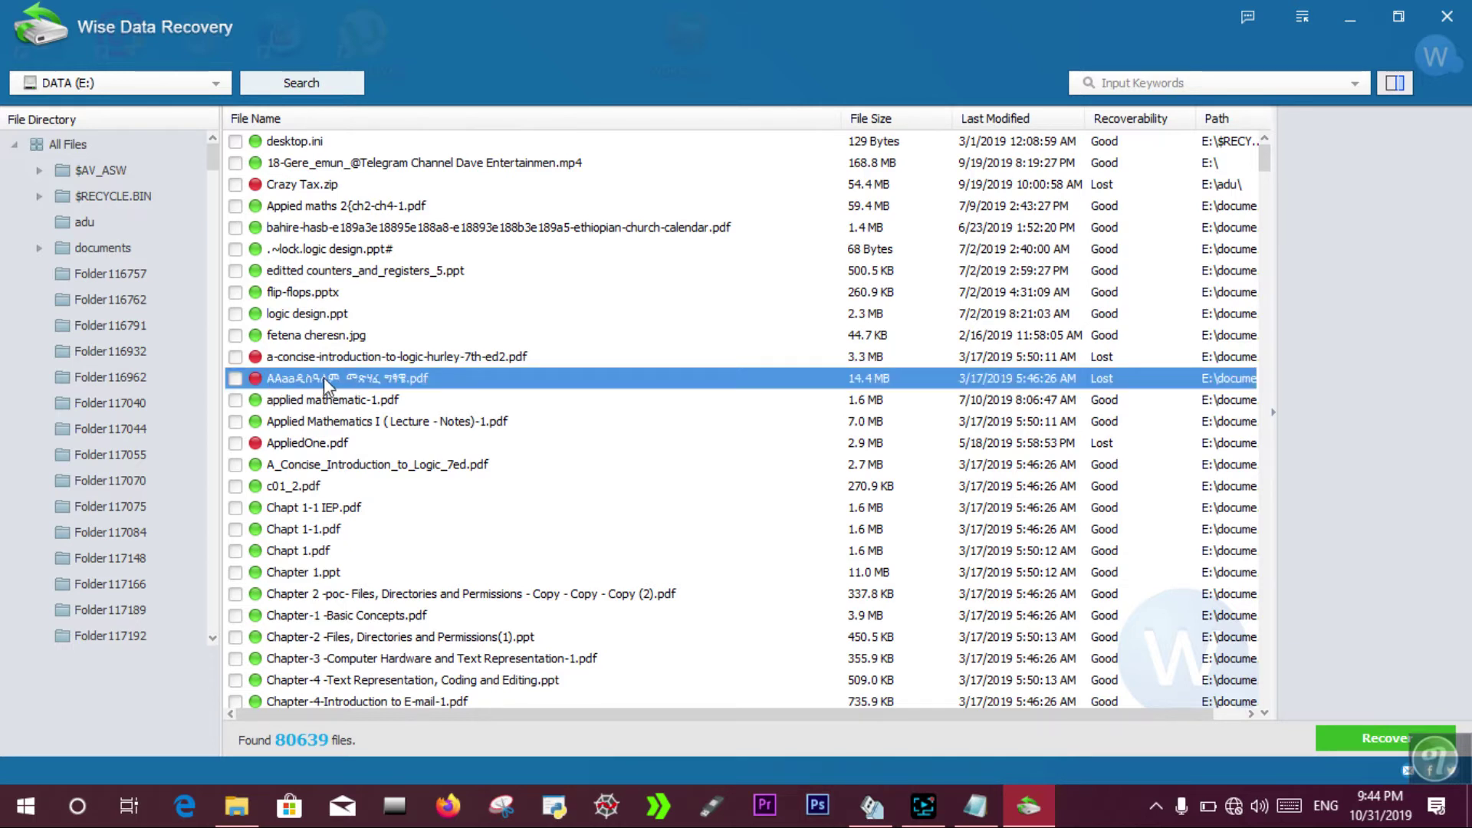